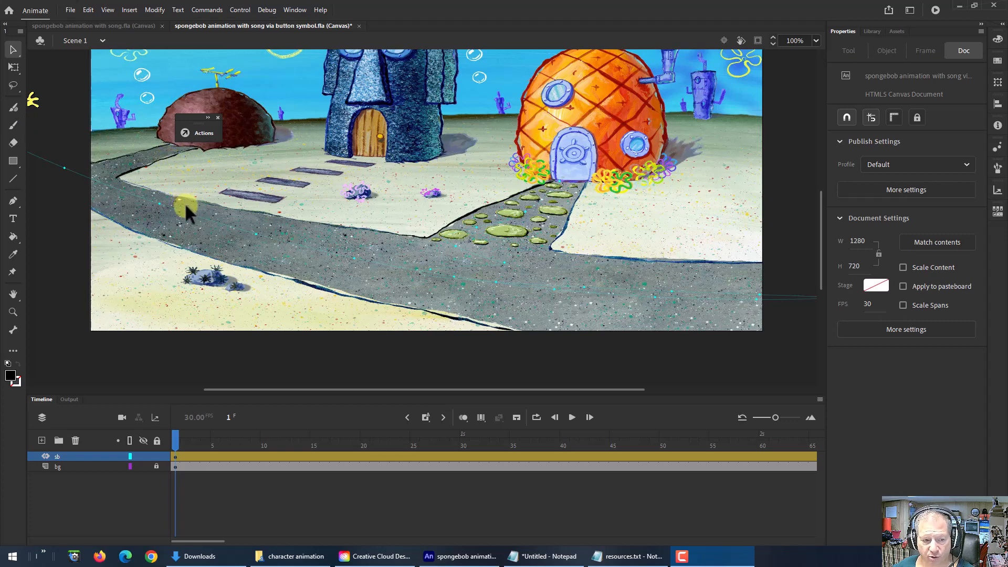
{"action": "left_click", "coordinate": [151, 556]}
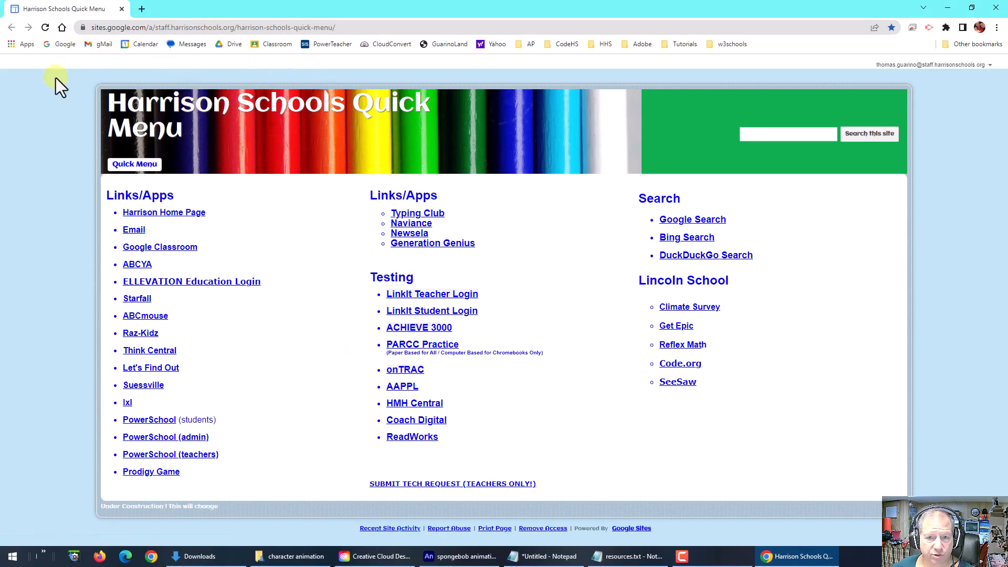
{"action": "left_click", "coordinate": [348, 27]}
{"action": "type", "text": "https://www.youtube.com/watch?v=r9L4AseD-aA"}
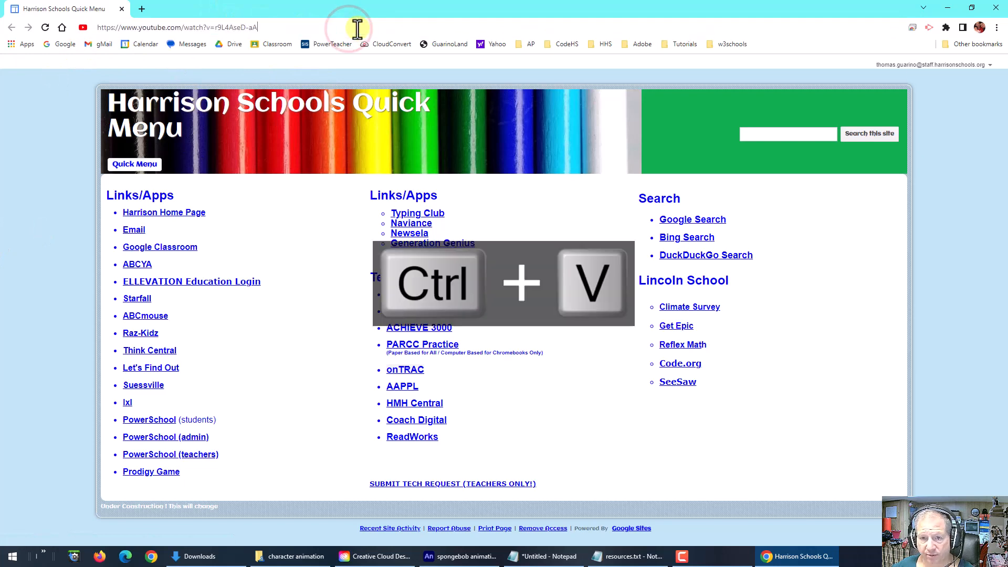
{"action": "key", "text": "Return"}
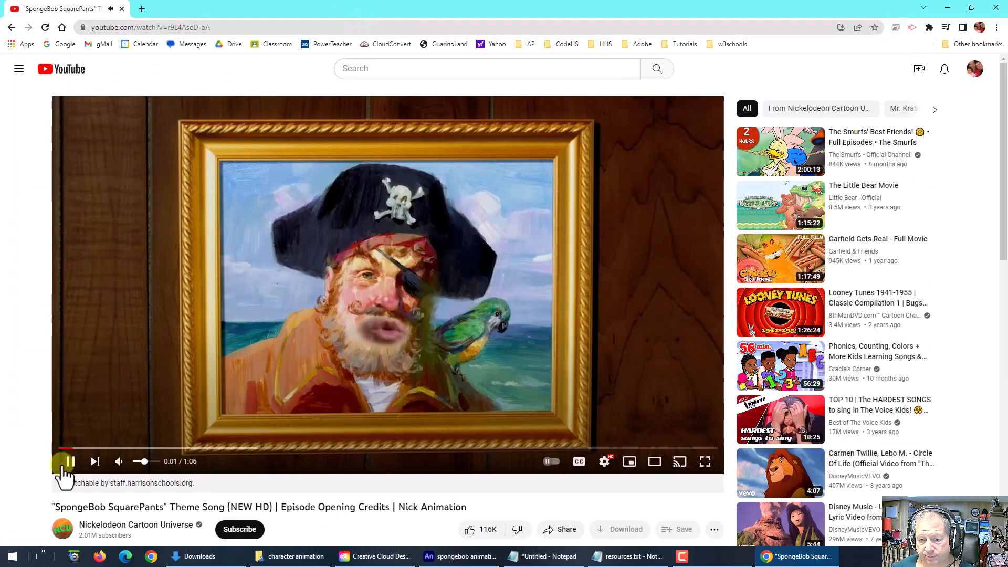
{"action": "left_click", "coordinate": [72, 461]}
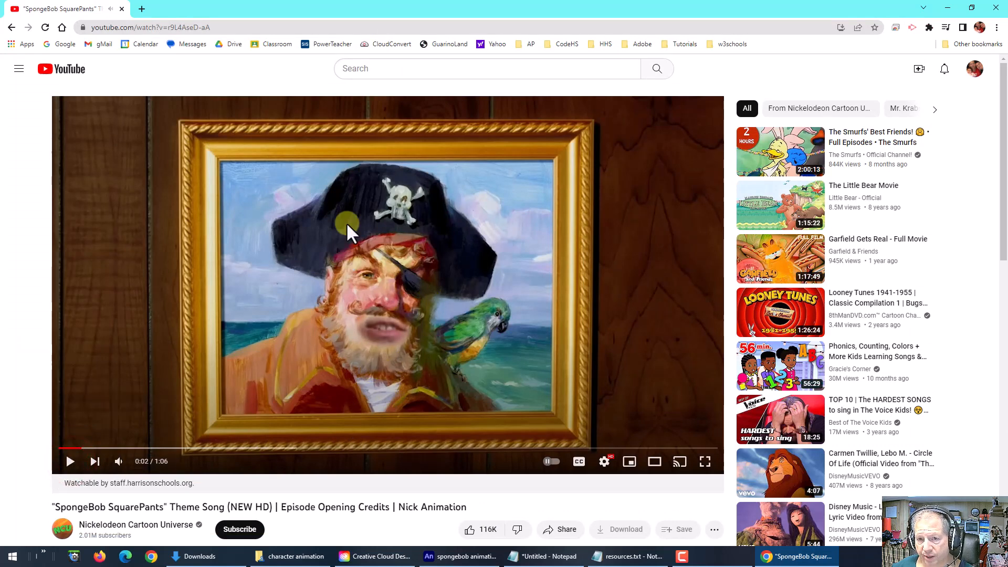
{"action": "left_click", "coordinate": [227, 27]}
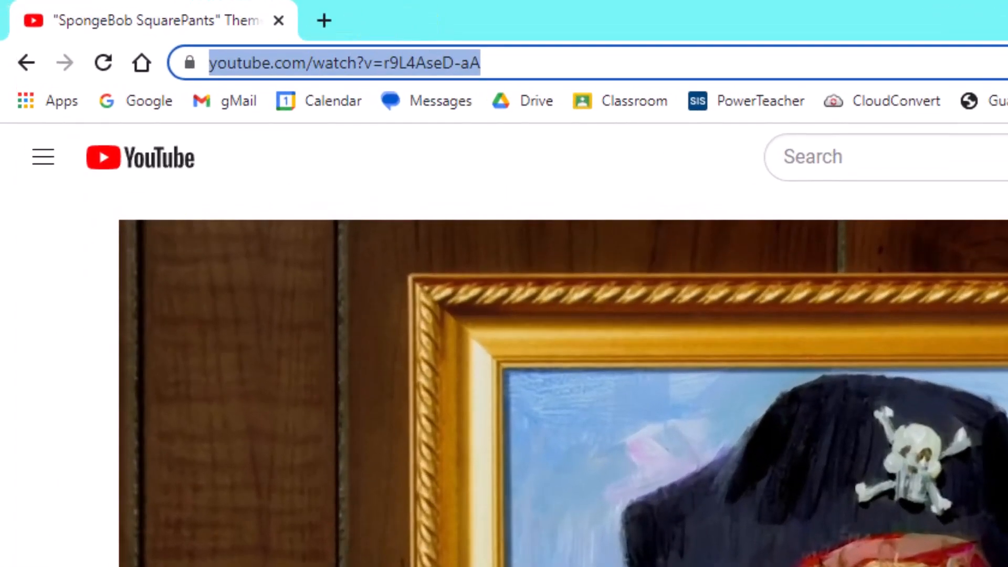
{"action": "key", "text": "alt+Tab"}
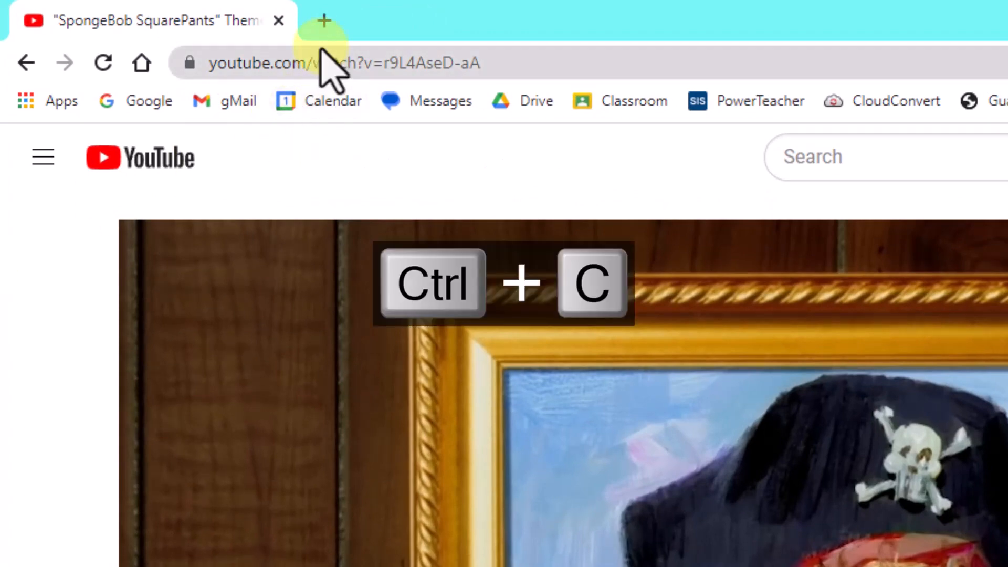
{"action": "left_click", "coordinate": [324, 21]}
{"action": "type", "text": "https://ytmp3.nu"}
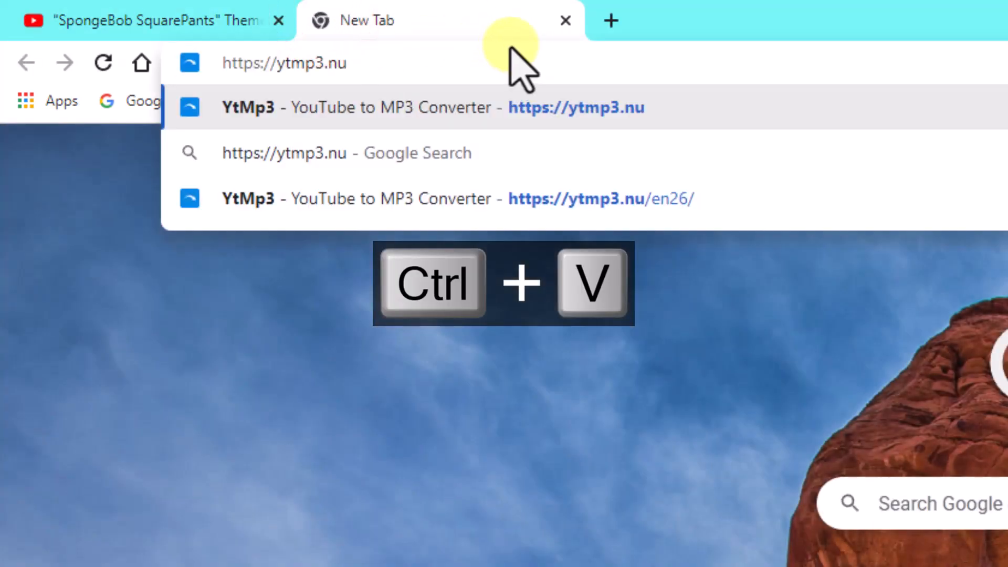
{"action": "key", "text": "Return"}
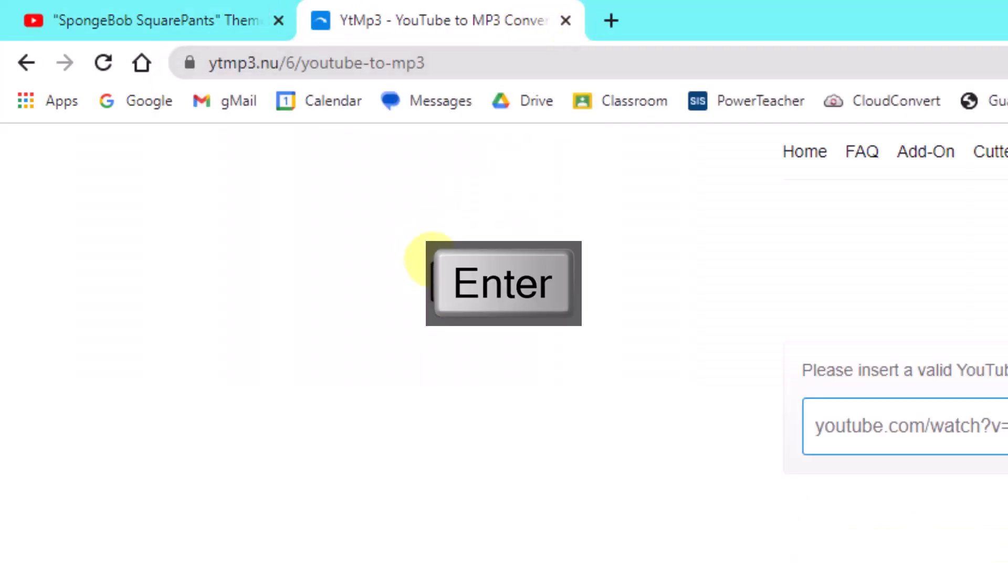
{"action": "left_click", "coordinate": [282, 64]}
{"action": "key", "text": "End"}
{"action": "key", "text": "BackSpace"}
{"action": "key", "text": "BackSpace"}
{"action": "key", "text": "BackSpace"}
{"action": "key", "text": "BackSpace"}
{"action": "key", "text": "BackSpace"}
{"action": "key", "text": "BackSpace"}
{"action": "key", "text": "BackSpace"}
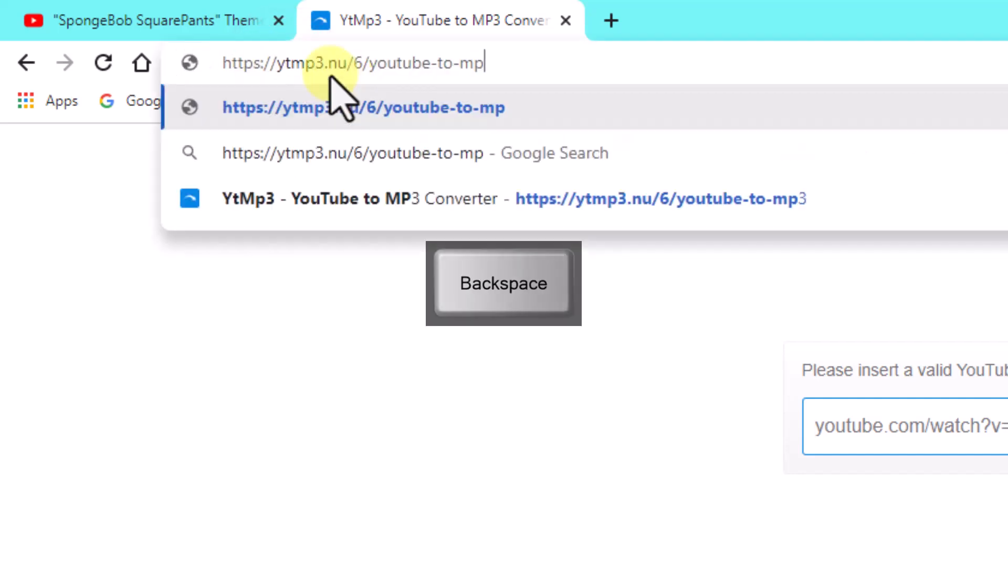
{"action": "key", "text": "BackSpace"}
{"action": "key", "text": "BackSpace"}
{"action": "key", "text": "BackSpace"}
{"action": "key", "text": "BackSpace"}
{"action": "key", "text": "BackSpace"}
{"action": "key", "text": "BackSpace"}
{"action": "key", "text": "BackSpace"}
{"action": "key", "text": "BackSpace"}
{"action": "key", "text": "BackSpace"}
{"action": "key", "text": "BackSpace"}
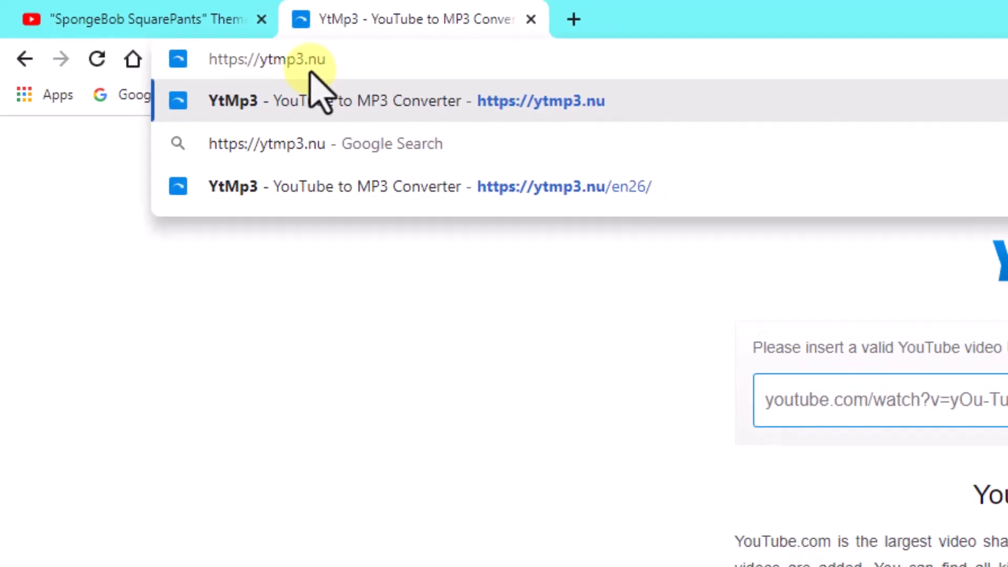
{"action": "key", "text": "Return"}
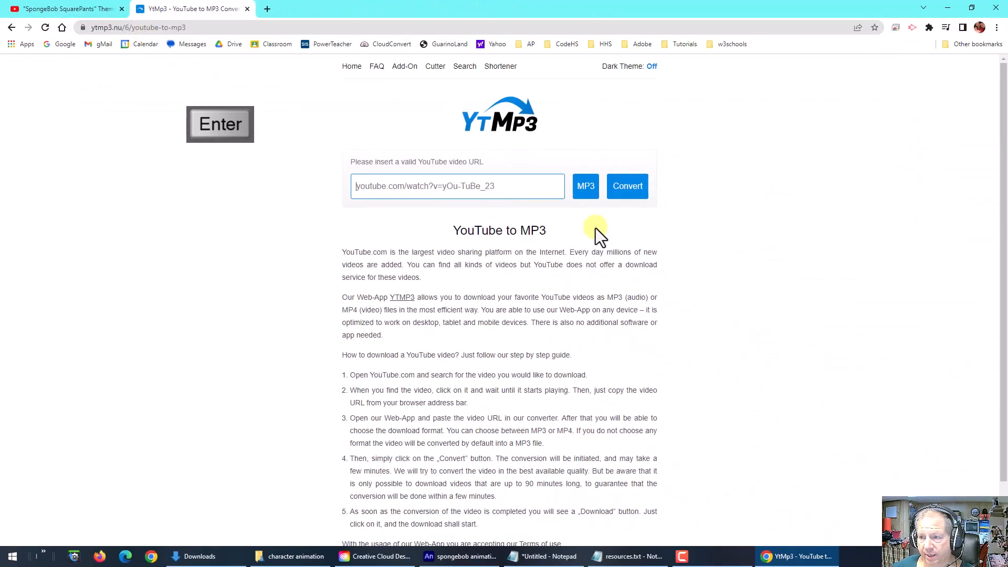
Step: Copy the YouTube video's URL into the YtMp3 converter and convert the video to MP3
{"action": "left_click", "coordinate": [58, 9]}
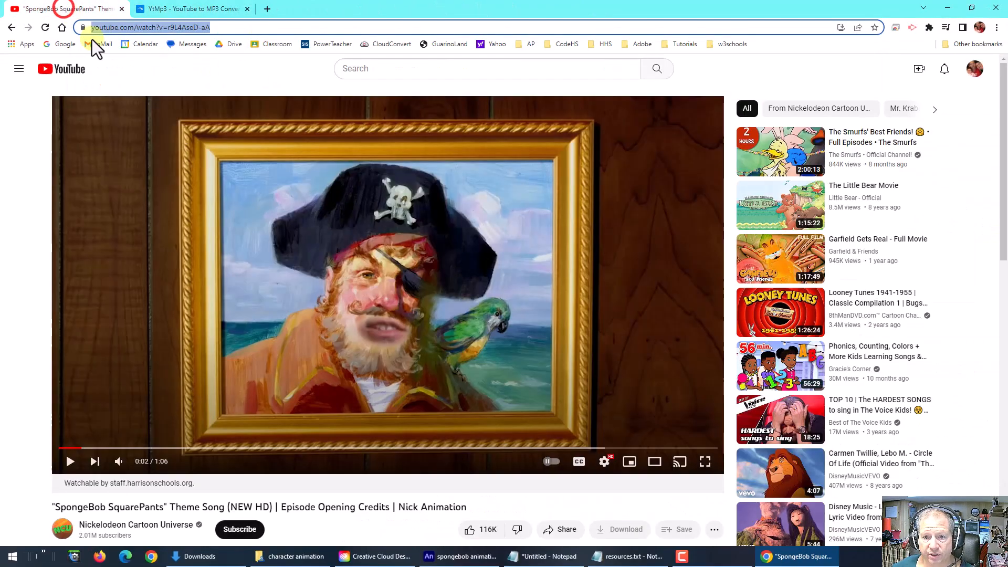
{"action": "key", "text": "ctrl+c"}
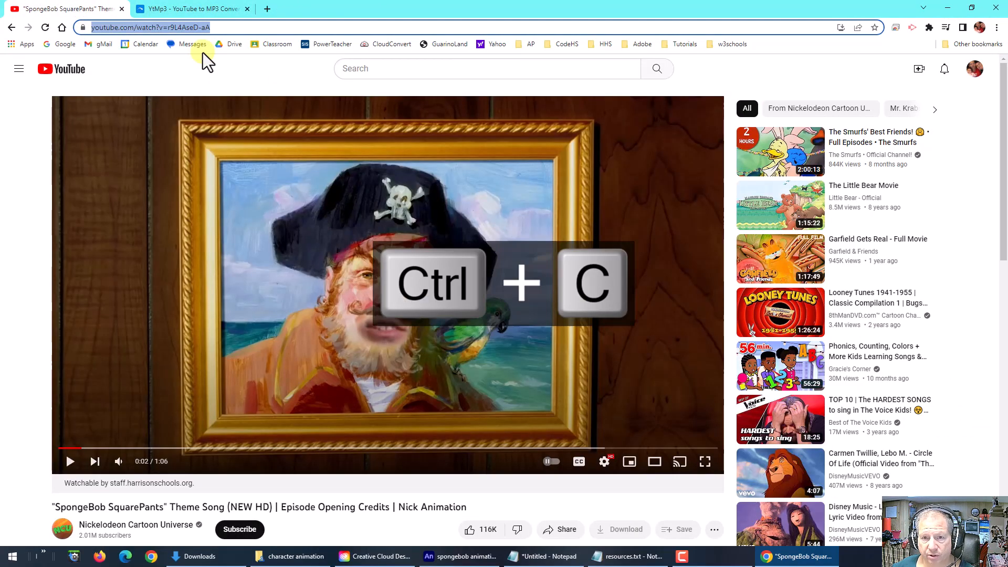
{"action": "left_click", "coordinate": [208, 11]}
{"action": "left_click", "coordinate": [416, 187]}
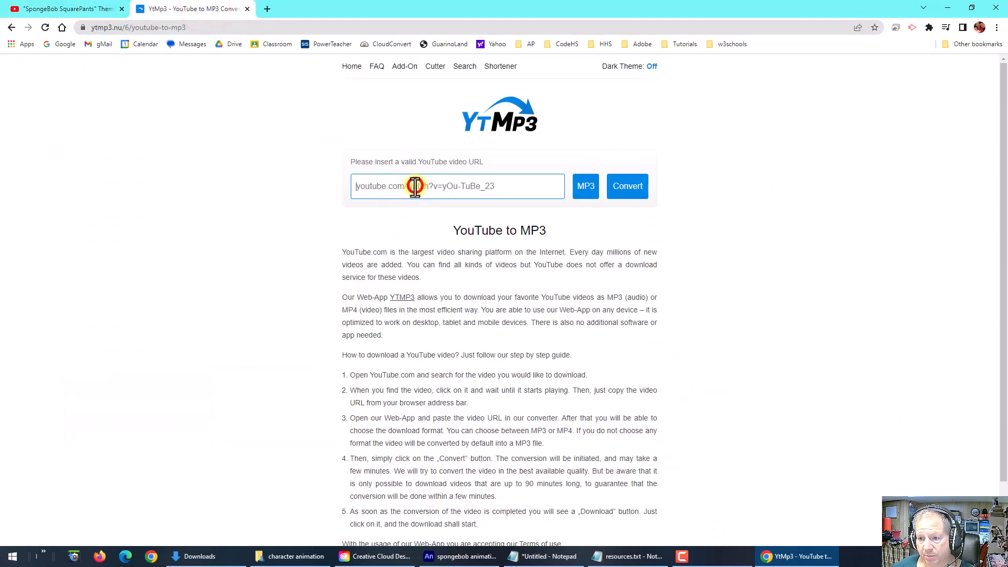
{"action": "key", "text": "ctrl+v"}
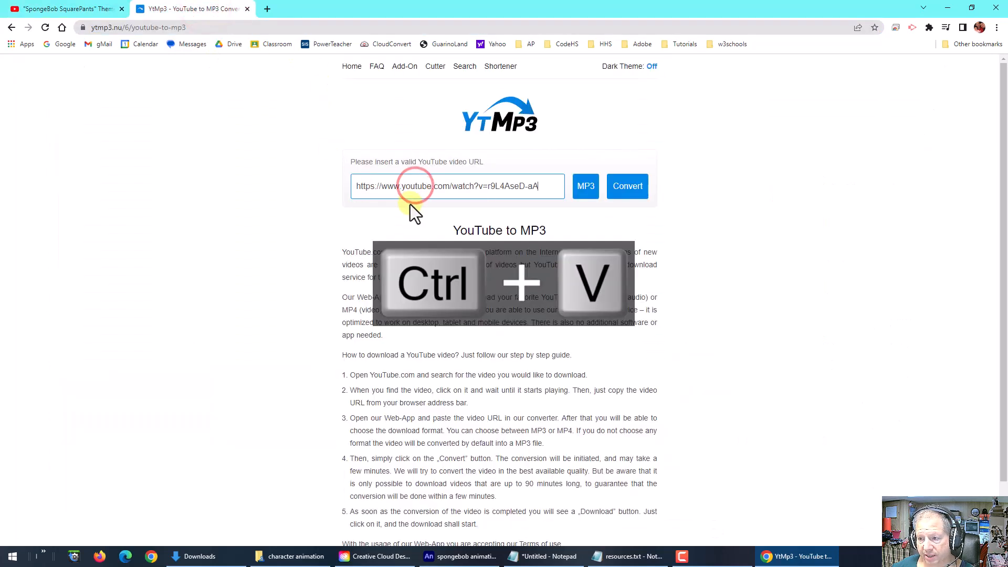
{"action": "left_click", "coordinate": [632, 196]}
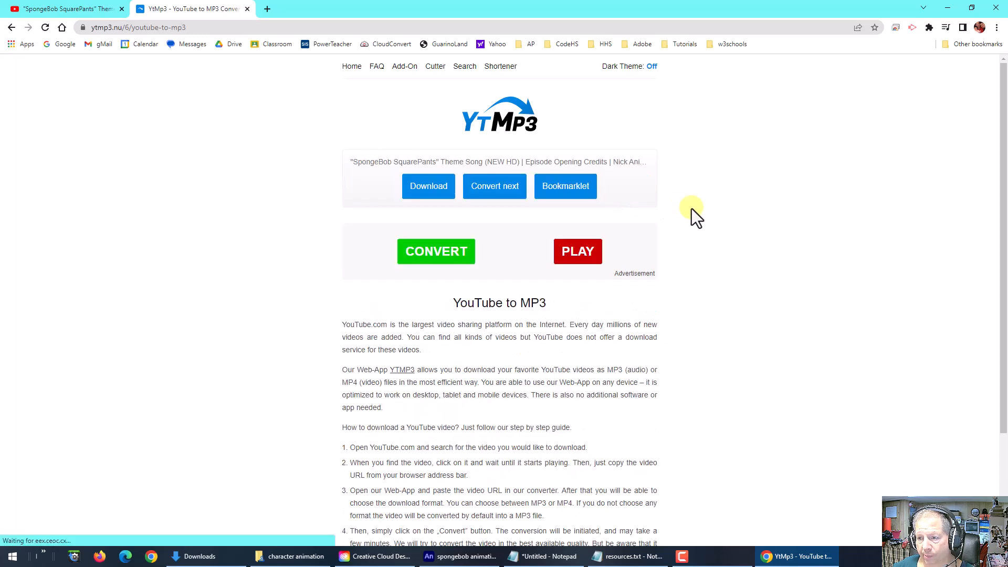
Step: Download the converted song as sb1.mp3 into the character animation folder, and close the pop-up page and the browser
{"action": "left_click", "coordinate": [440, 198]}
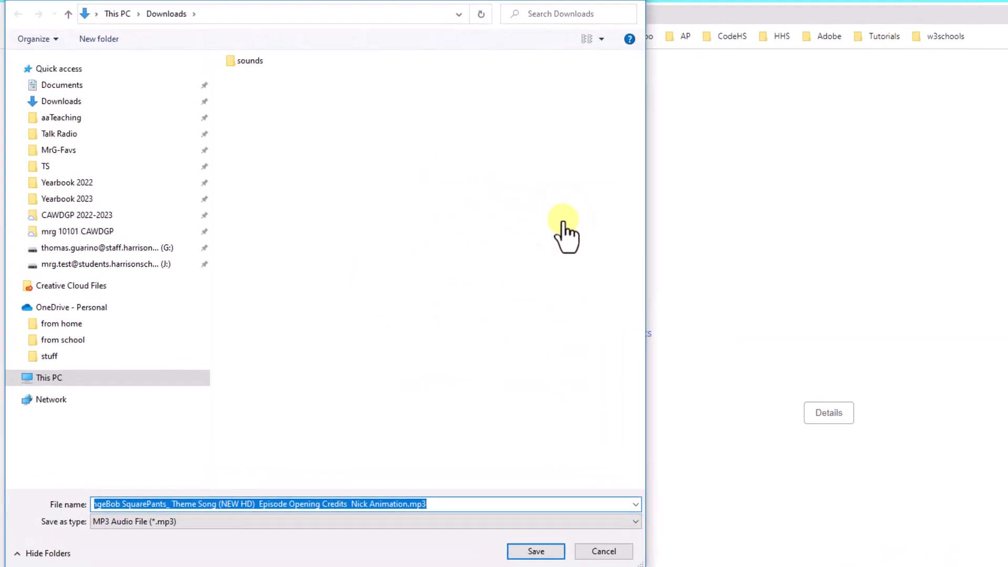
{"action": "left_click", "coordinate": [86, 231]}
{"action": "double_click", "coordinate": [271, 94]}
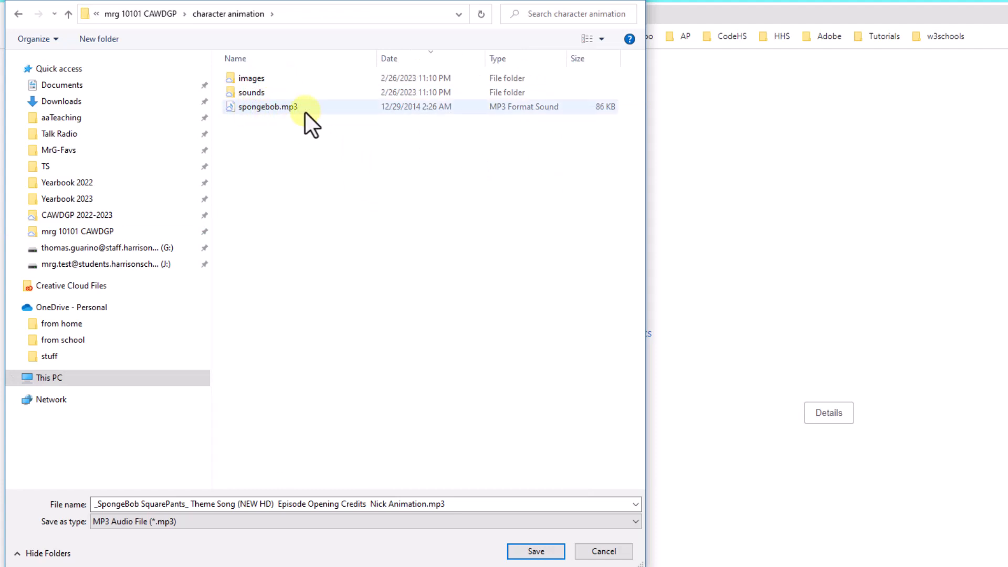
{"action": "triple_click", "coordinate": [424, 504]}
{"action": "left_click", "coordinate": [424, 504]}
{"action": "left_click", "coordinate": [372, 503]}
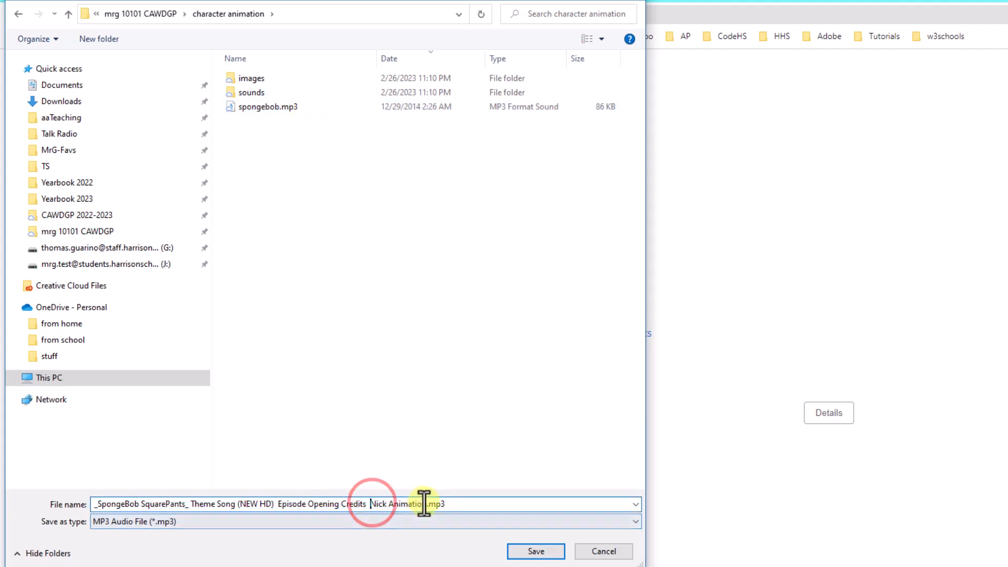
{"action": "left_click_drag", "start_coordinate": [425, 503], "coordinate": [74, 508]}
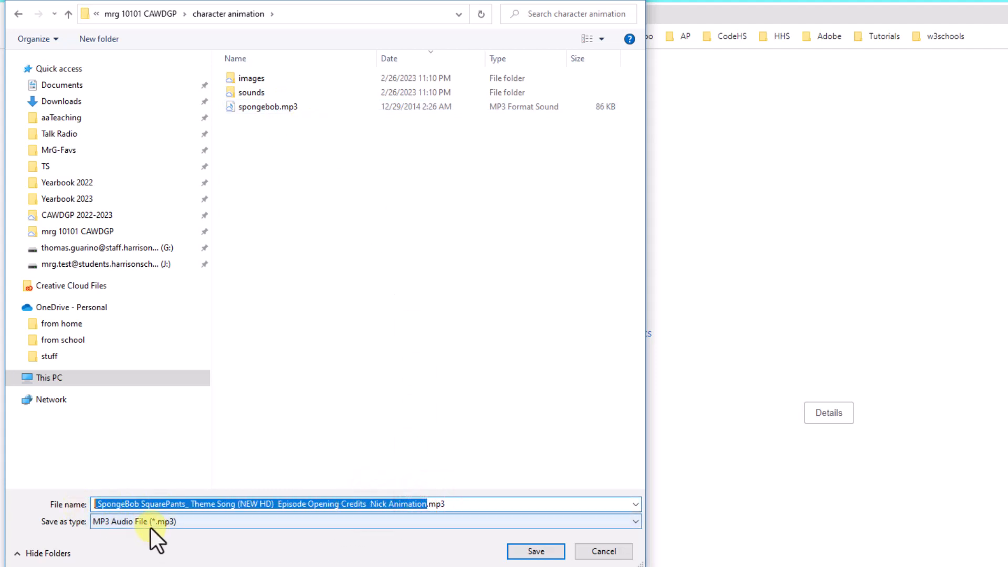
{"action": "type", "text": "sb1"}
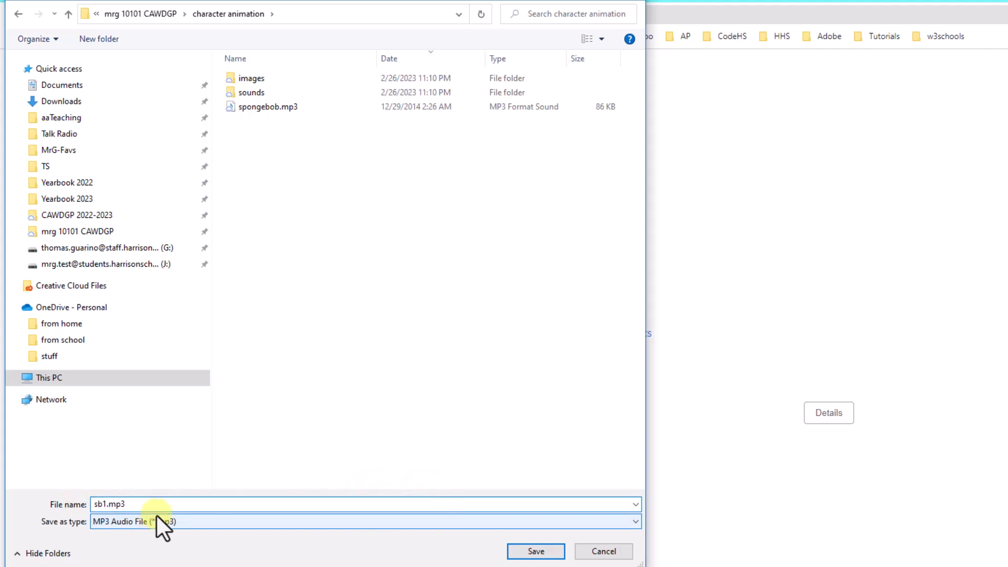
{"action": "left_click", "coordinate": [533, 551]}
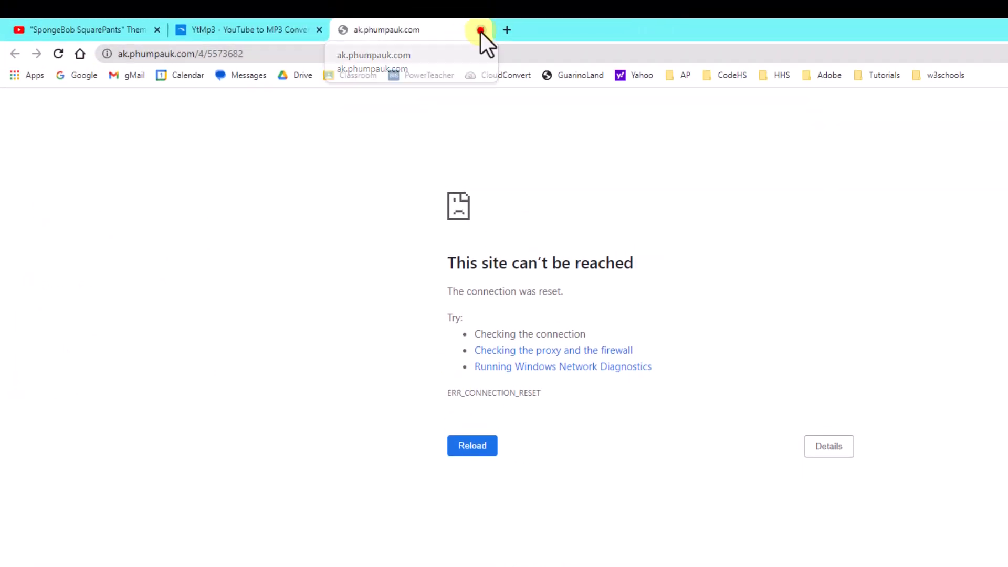
{"action": "left_click", "coordinate": [480, 31]}
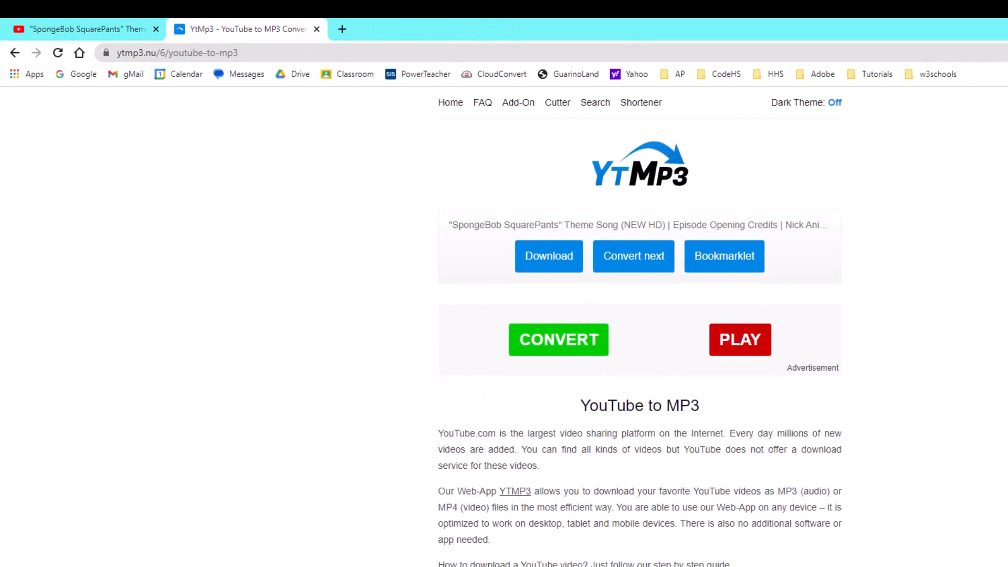
{"action": "left_click", "coordinate": [994, 8]}
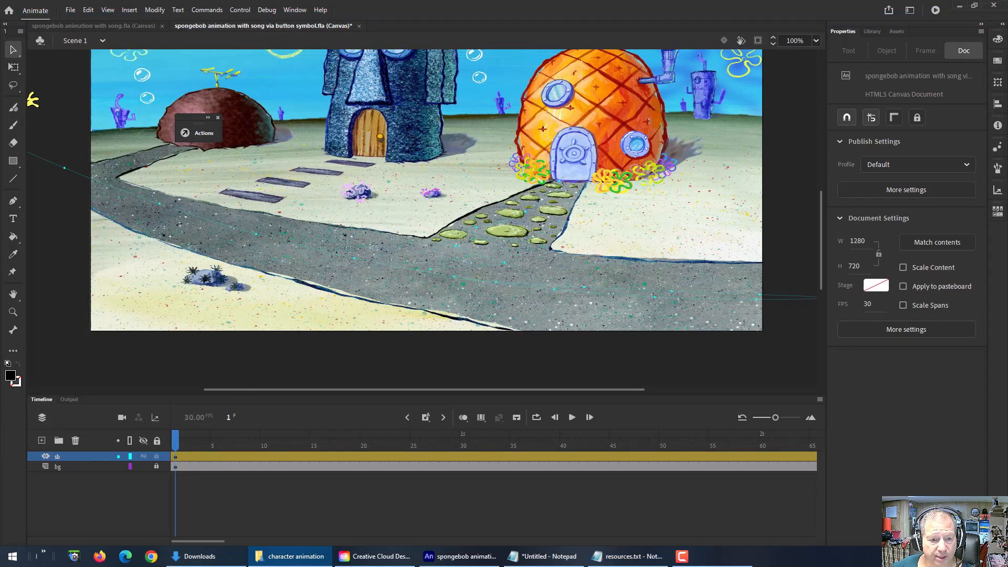
Step: Switch to File Explorer and look for sb1.mp3 in the character animation folder
{"action": "left_click", "coordinate": [290, 557]}
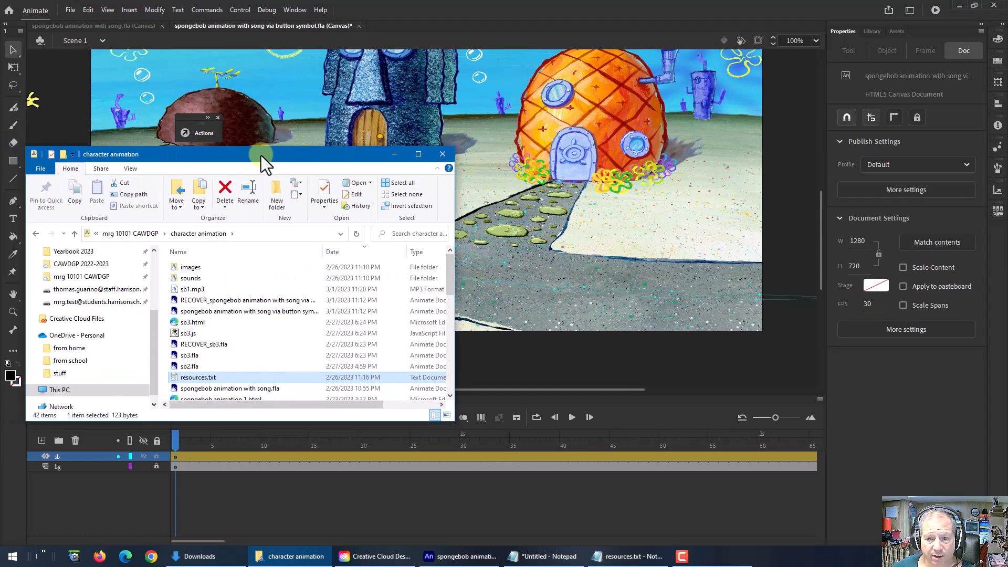
{"action": "left_click_drag", "start_coordinate": [259, 152], "coordinate": [438, 127]}
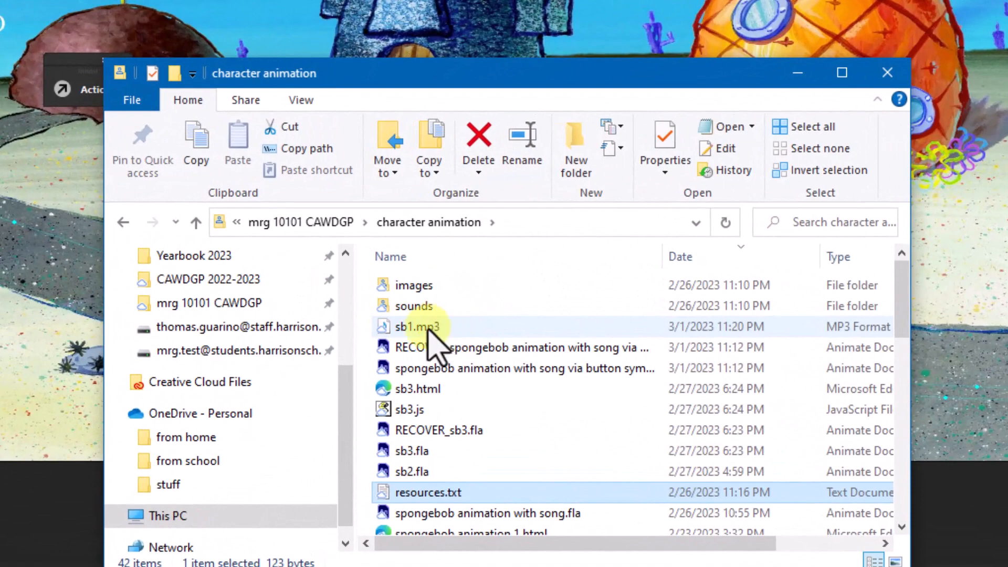
{"action": "left_click_drag", "start_coordinate": [556, 77], "coordinate": [1, 378]}
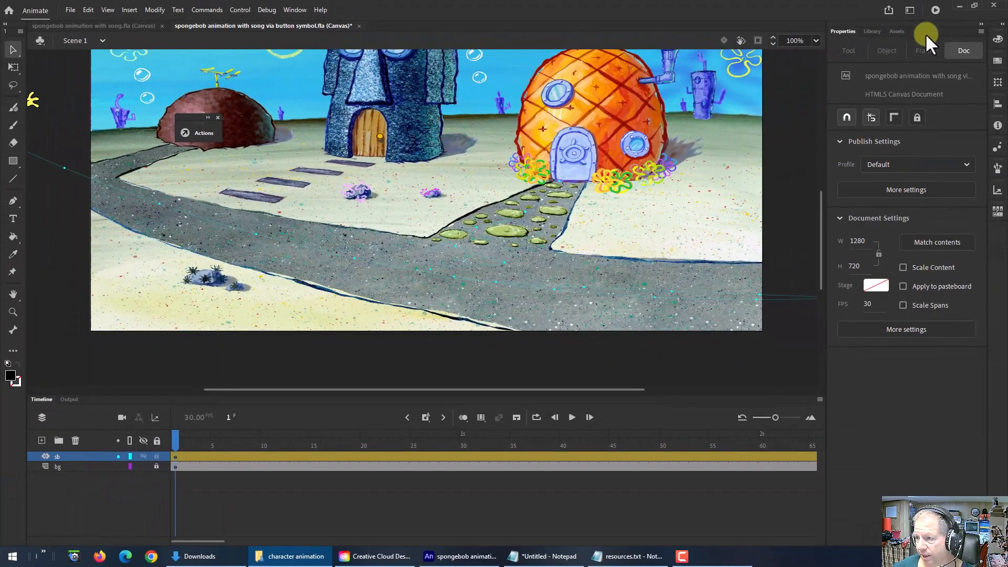
Step: Import sb1.mp3 from the character animation folder into the Animate document's library
{"action": "left_click", "coordinate": [873, 30]}
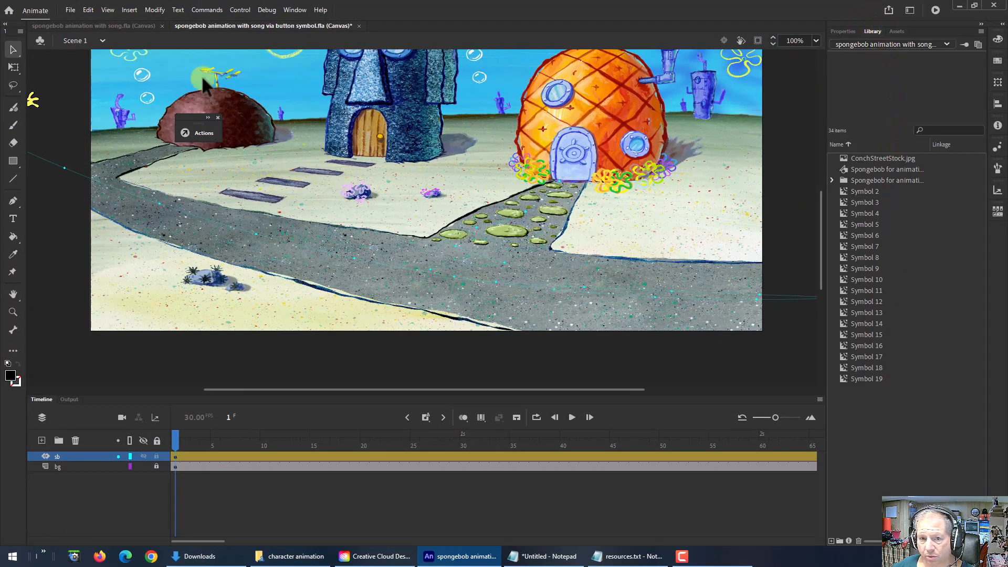
{"action": "left_click", "coordinate": [70, 10]}
{"action": "mouse_move", "coordinate": [94, 163]}
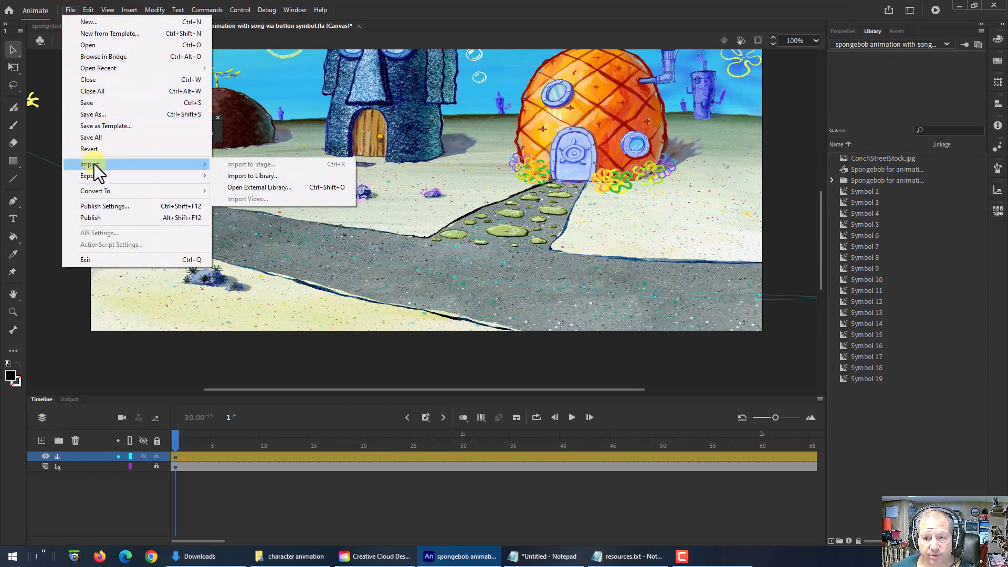
{"action": "left_click", "coordinate": [260, 175]}
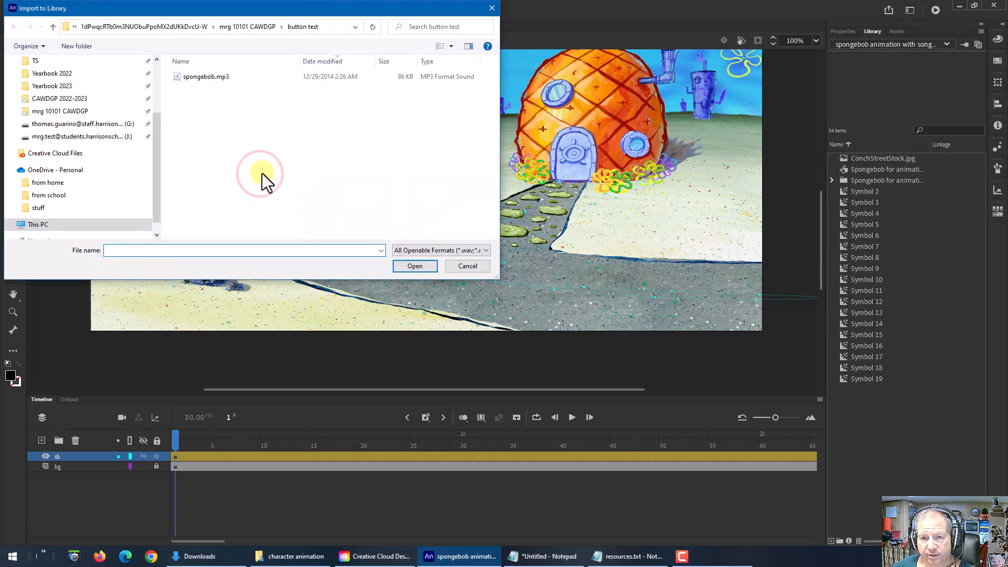
{"action": "left_click", "coordinate": [251, 26]}
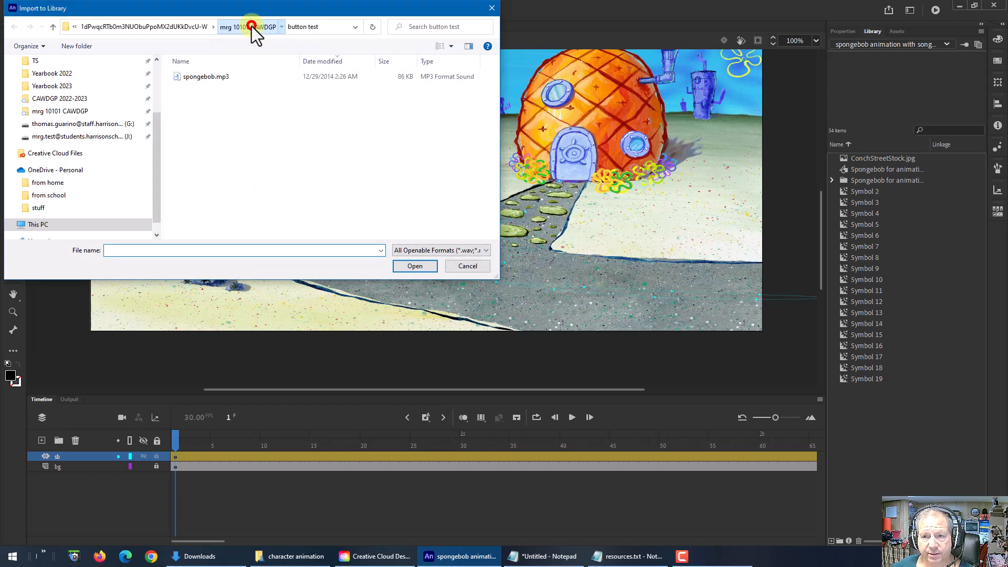
{"action": "double_click", "coordinate": [212, 87]}
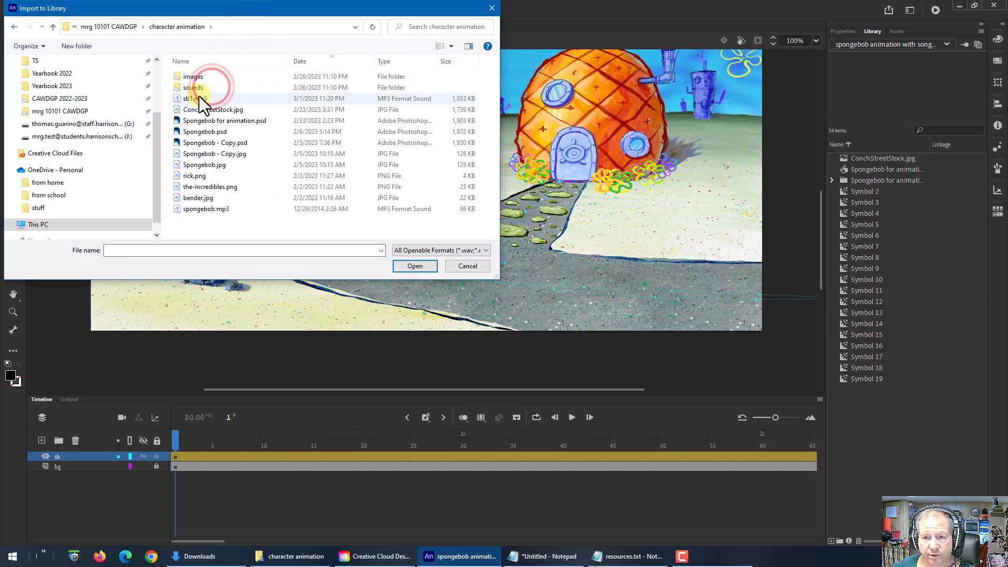
{"action": "left_click", "coordinate": [195, 99]}
{"action": "left_click", "coordinate": [413, 266]}
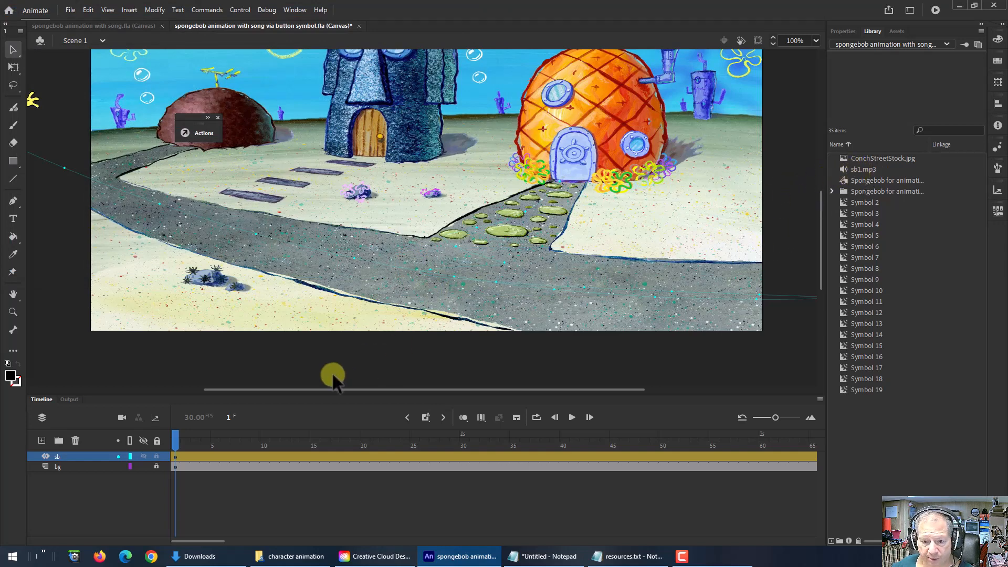
Step: Add a new layer above the sb layer and name it btn
{"action": "left_click", "coordinate": [41, 440]}
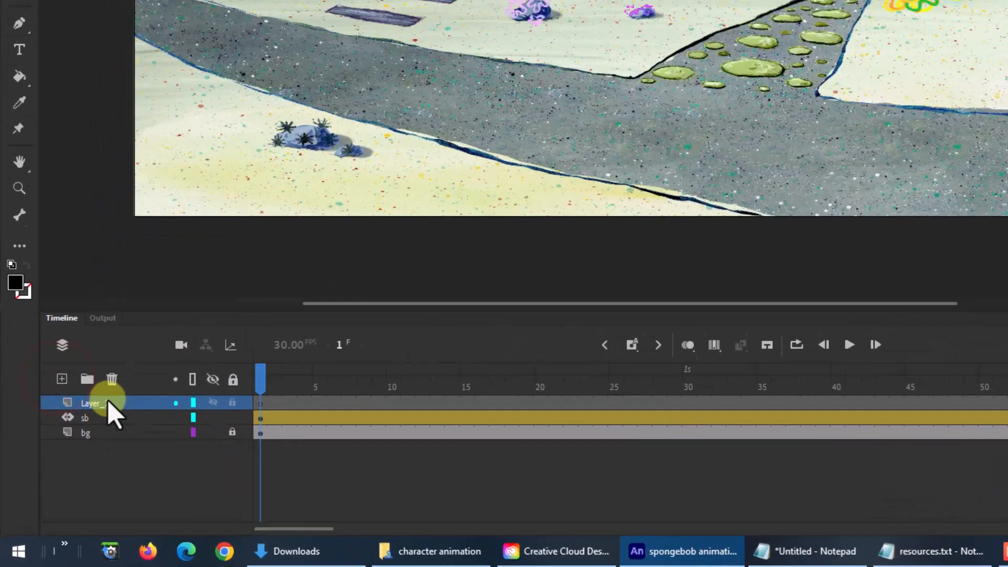
{"action": "double_click", "coordinate": [74, 457]}
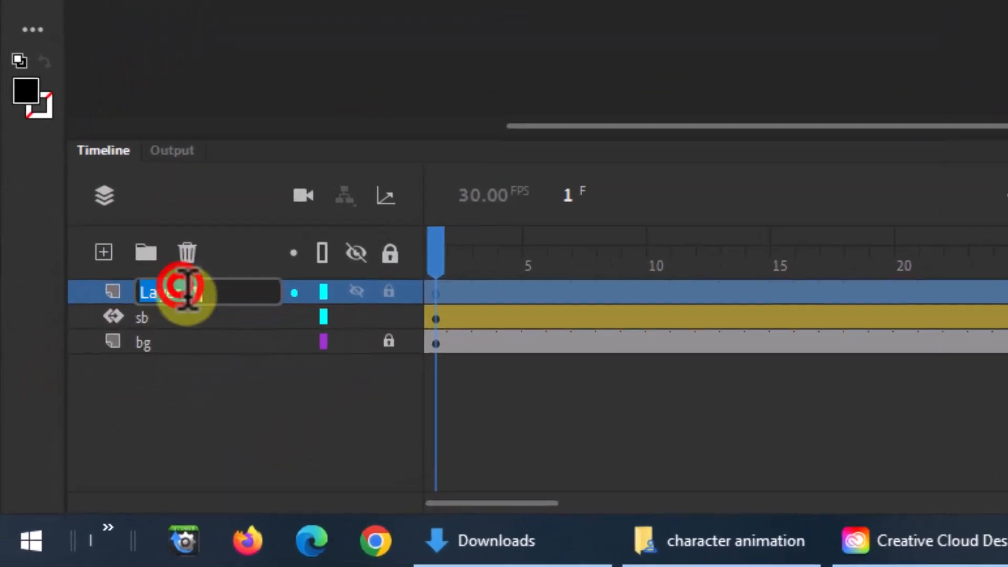
{"action": "type", "text": "btn"}
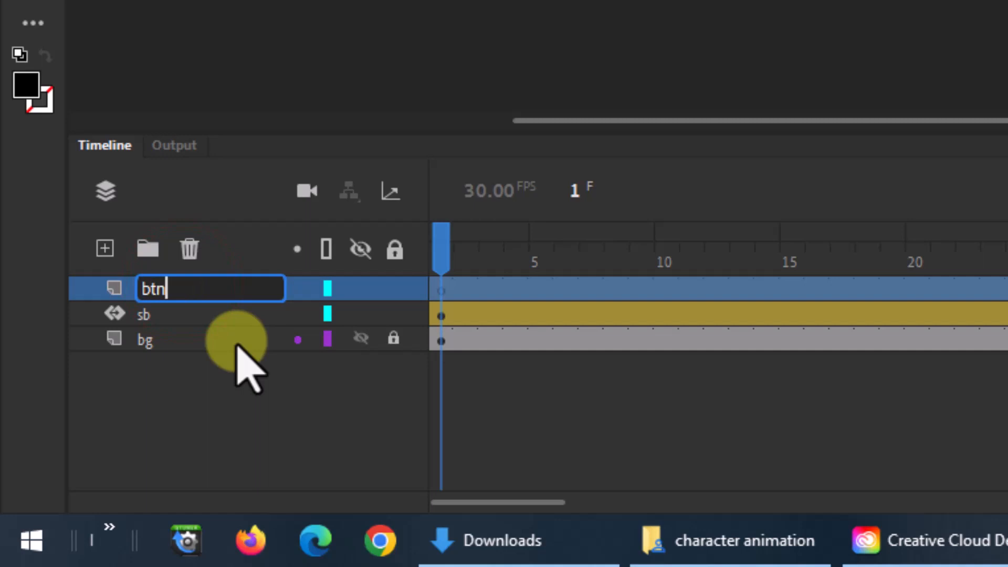
{"action": "left_click", "coordinate": [439, 289]}
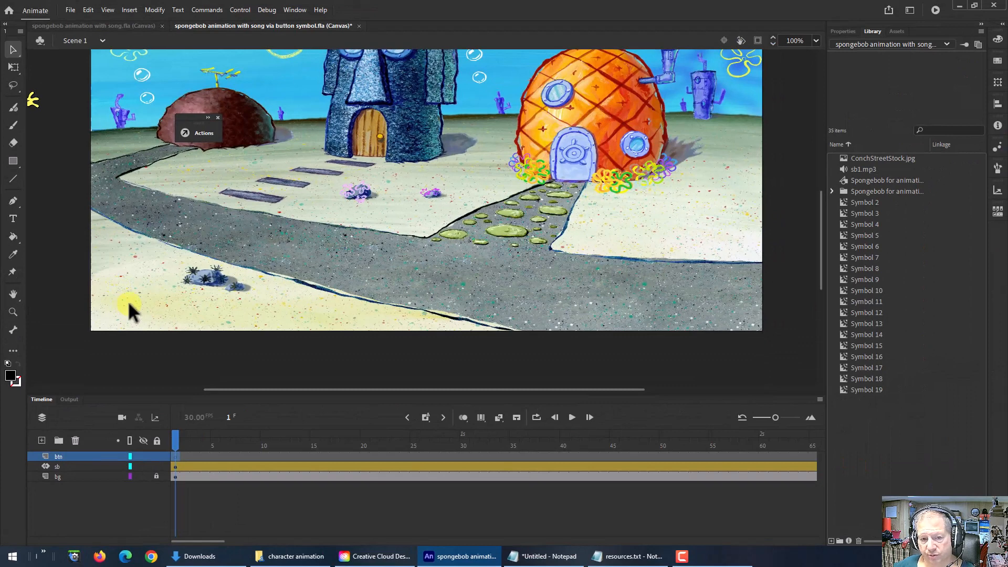
{"action": "left_click", "coordinate": [13, 161]}
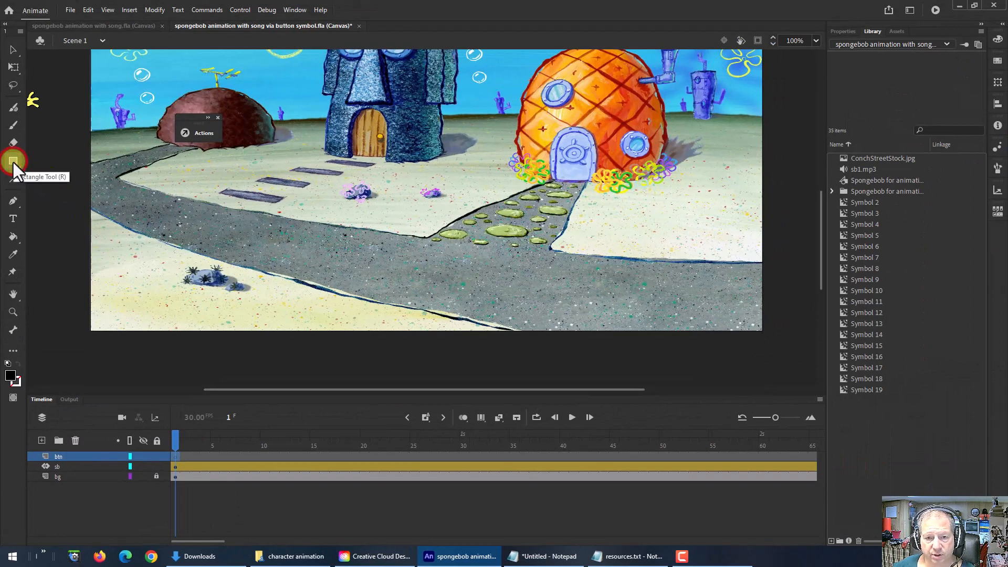
{"action": "left_click", "coordinate": [13, 162]}
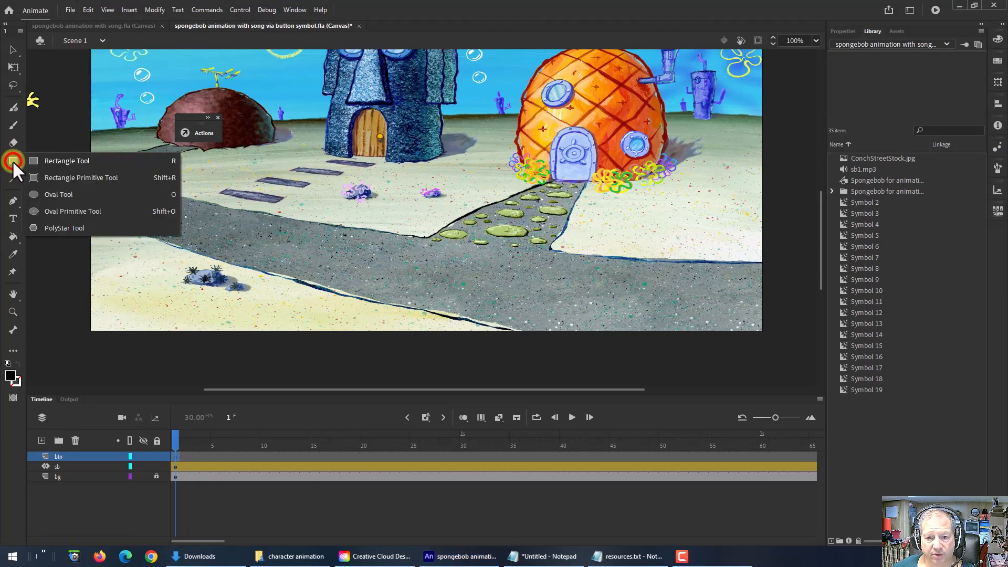
{"action": "left_click", "coordinate": [49, 160]}
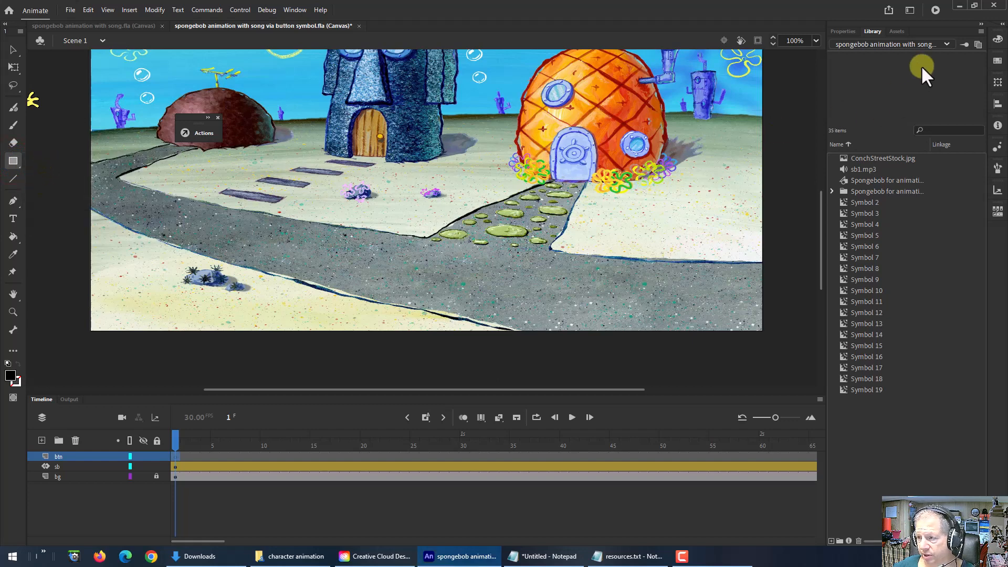
{"action": "left_click", "coordinate": [846, 31]}
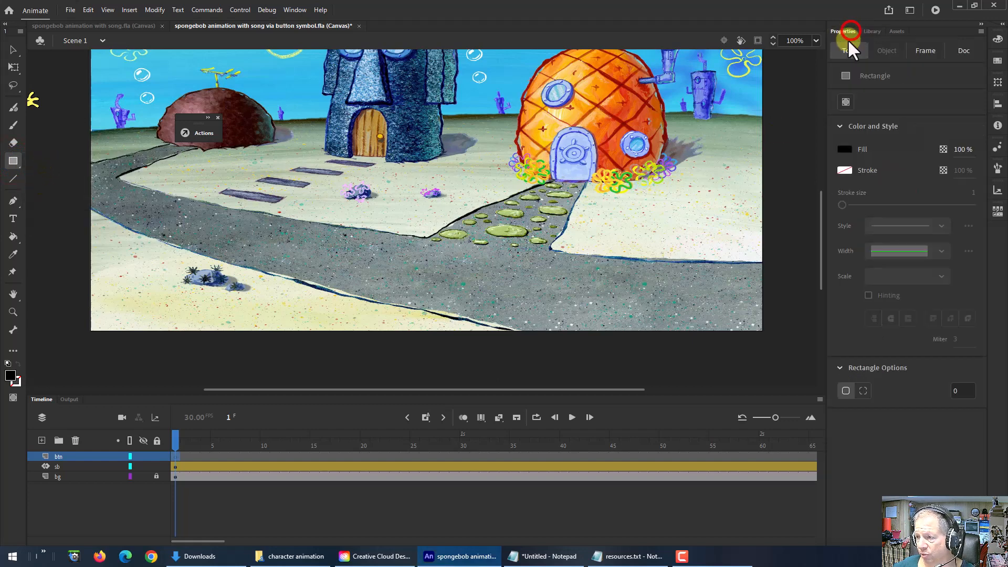
{"action": "left_click", "coordinate": [844, 150]}
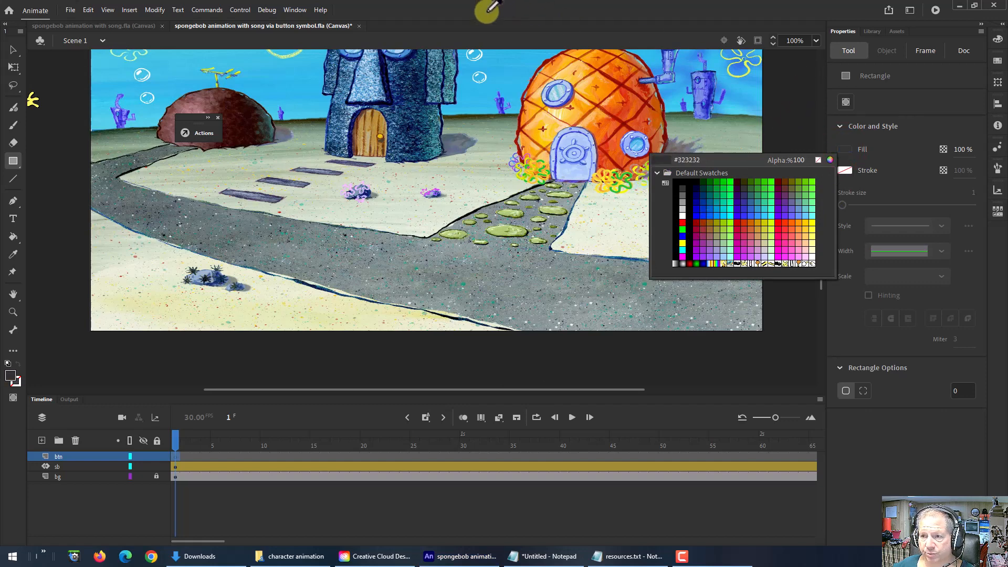
{"action": "left_click", "coordinate": [11, 164]}
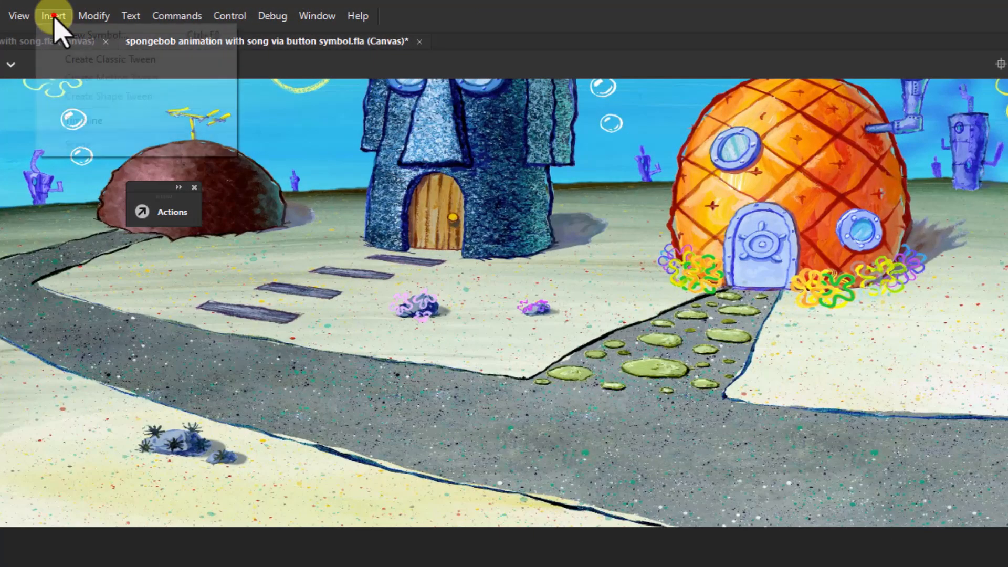
Step: Create a new symbol named button with the type Button
{"action": "left_click", "coordinate": [149, 10]}
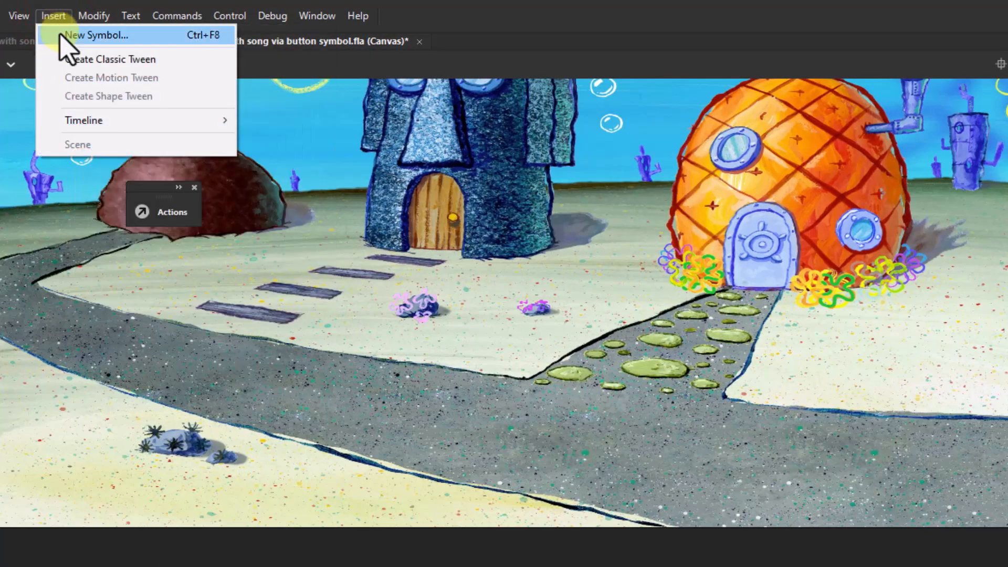
{"action": "left_click", "coordinate": [60, 36]}
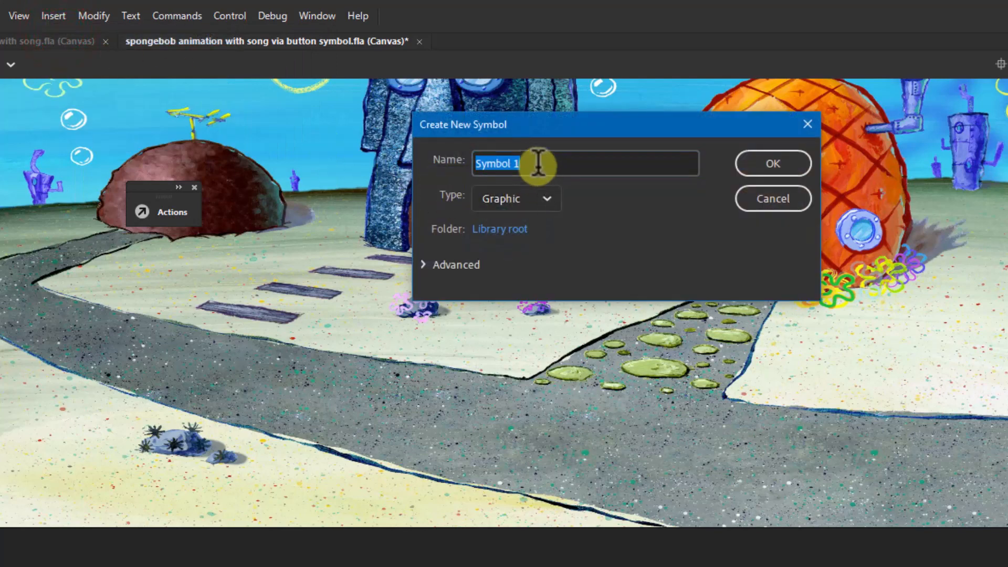
{"action": "type", "text": "bt"}
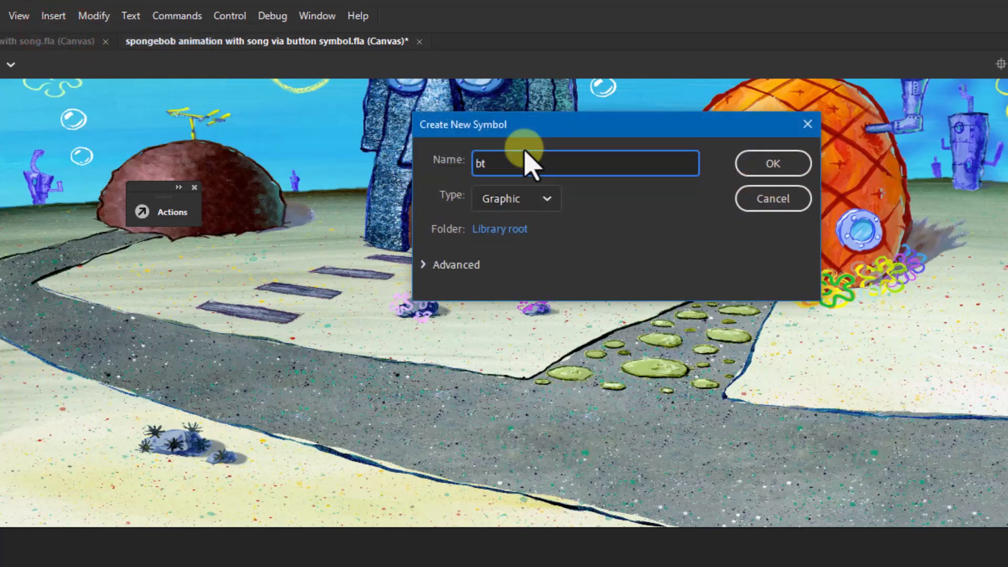
{"action": "key", "text": "BackSpace"}
{"action": "type", "text": "utton"}
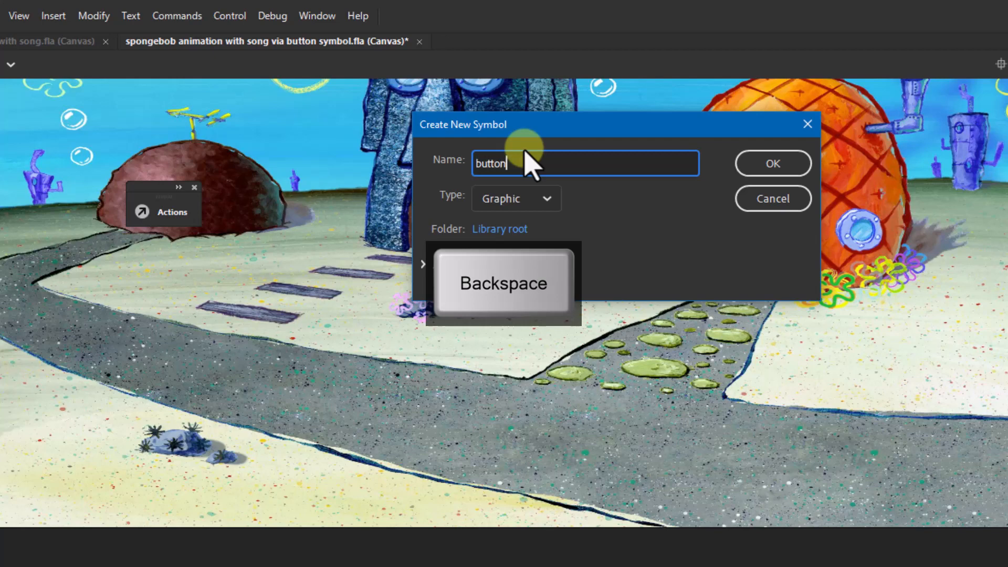
{"action": "left_click", "coordinate": [538, 199]}
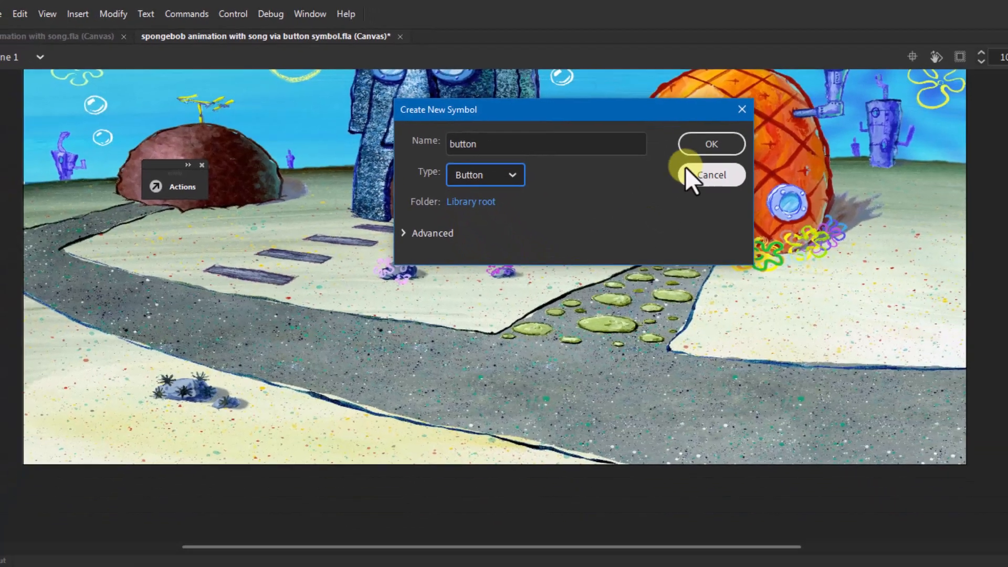
{"action": "left_click", "coordinate": [772, 163]}
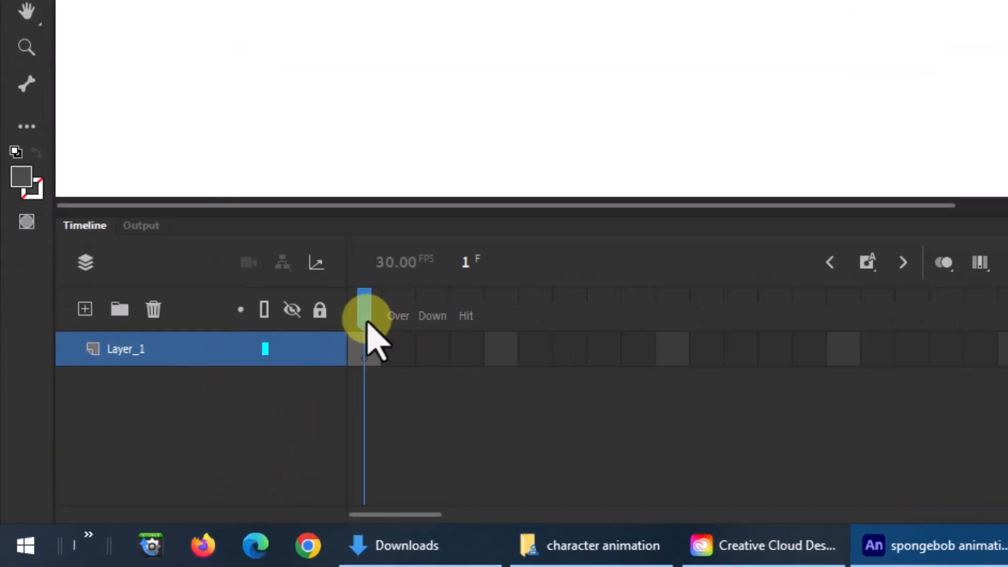
Step: Widen the timeline frames and insert keyframes at the Over, Down and Hit states of the button symbol
{"action": "left_click", "coordinate": [179, 445]}
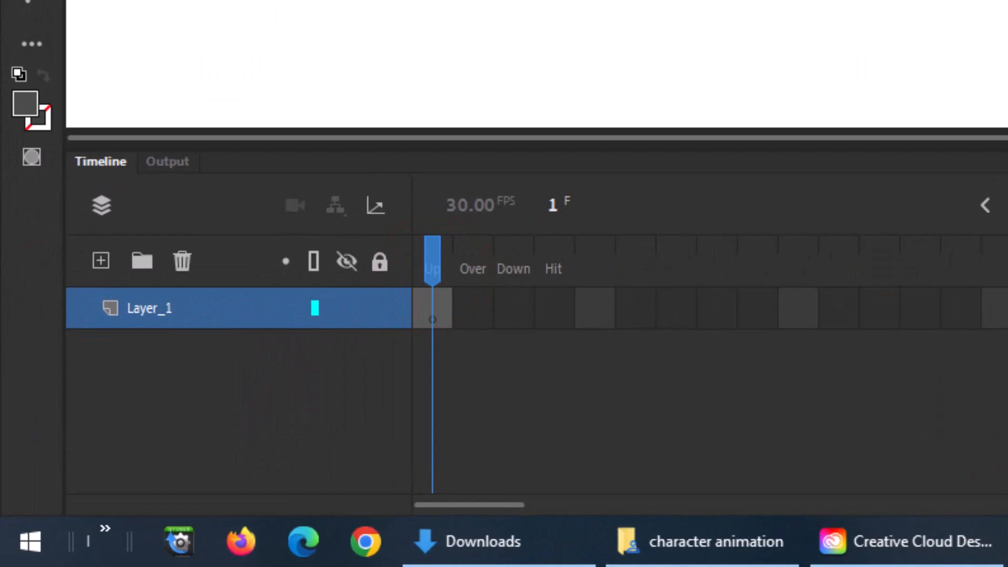
{"action": "left_click_drag", "start_coordinate": [998, 205], "coordinate": [1007, 205]}
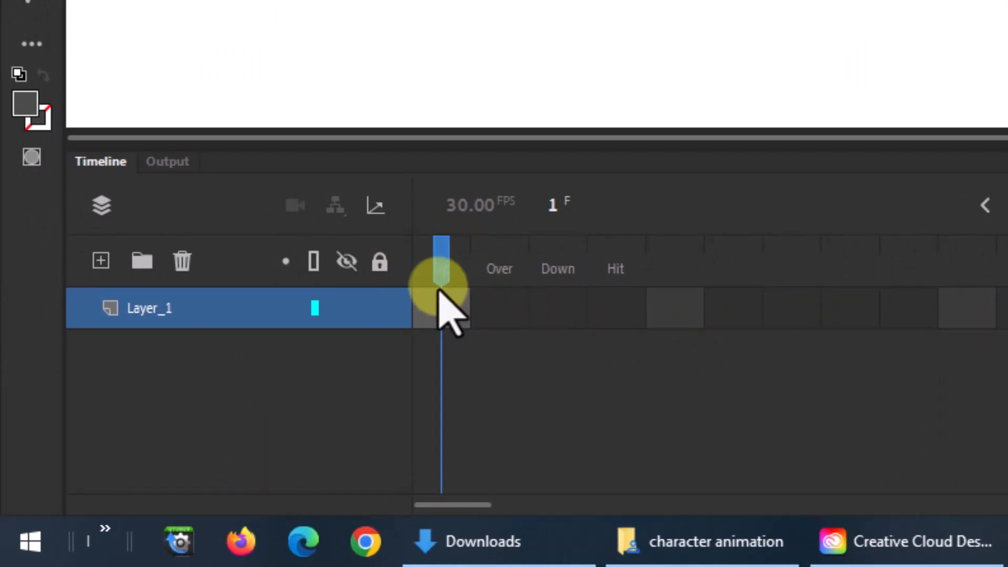
{"action": "left_click", "coordinate": [506, 307]}
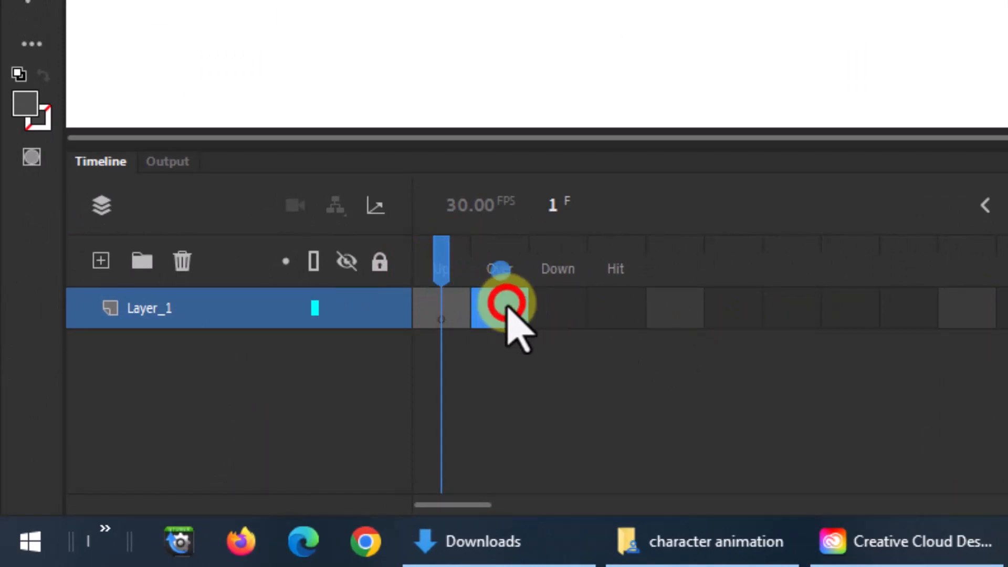
{"action": "key", "text": "F6"}
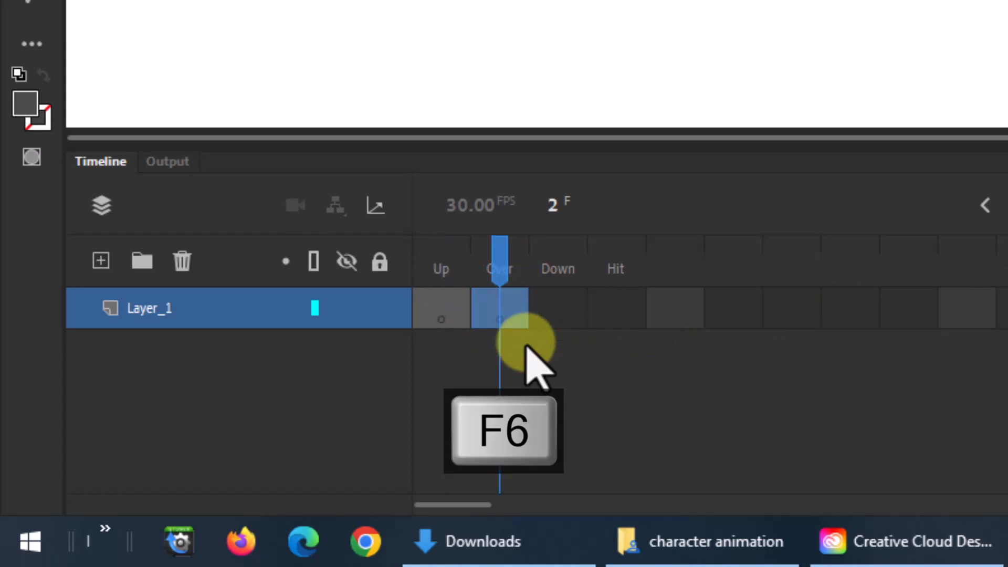
{"action": "left_click", "coordinate": [559, 310]}
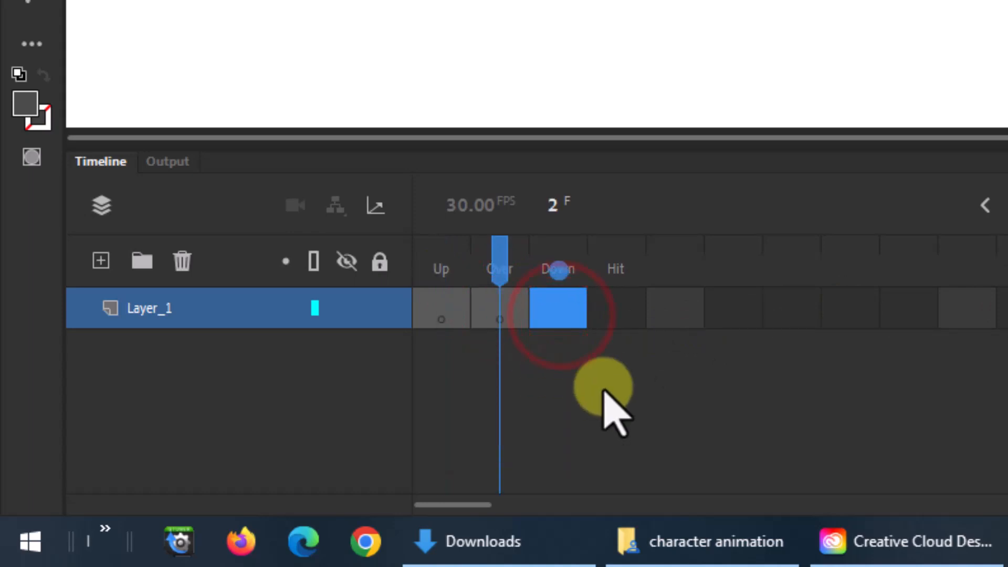
{"action": "key", "text": "F6"}
{"action": "left_click", "coordinate": [613, 321]}
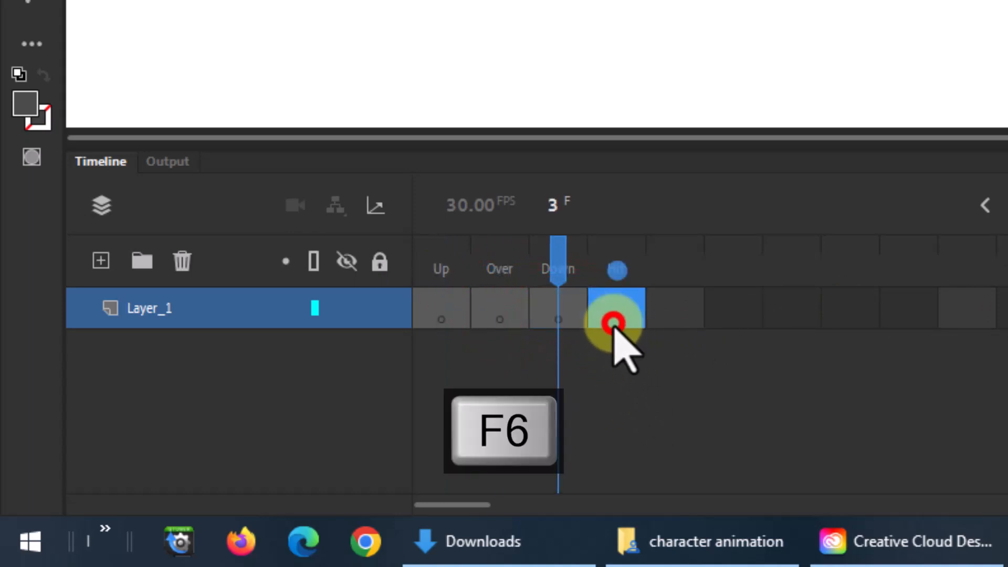
{"action": "key", "text": "F6"}
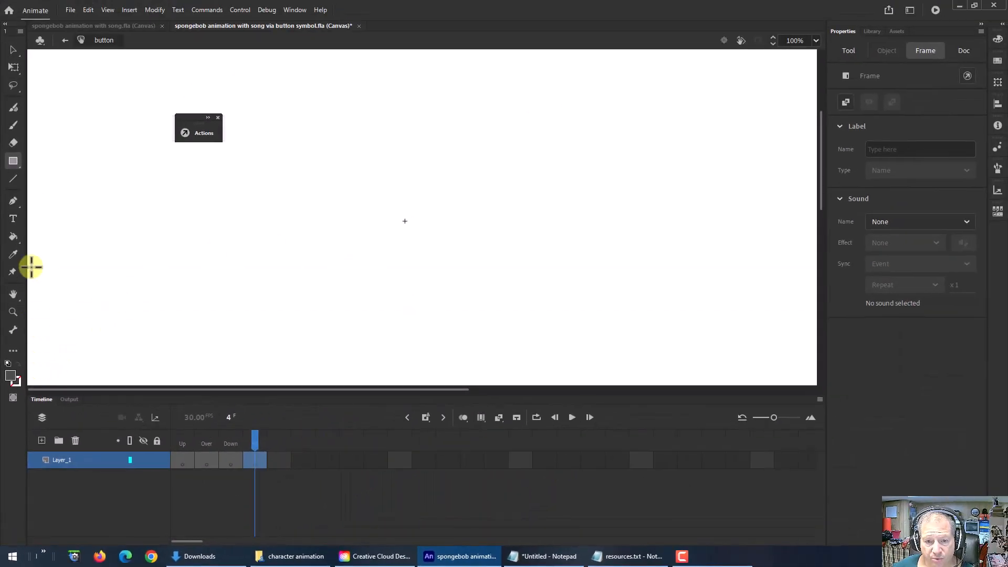
Step: Draw a yellow rectangle of about 223 by 97 px around the registration point in the button's Up frame
{"action": "left_click", "coordinate": [13, 162]}
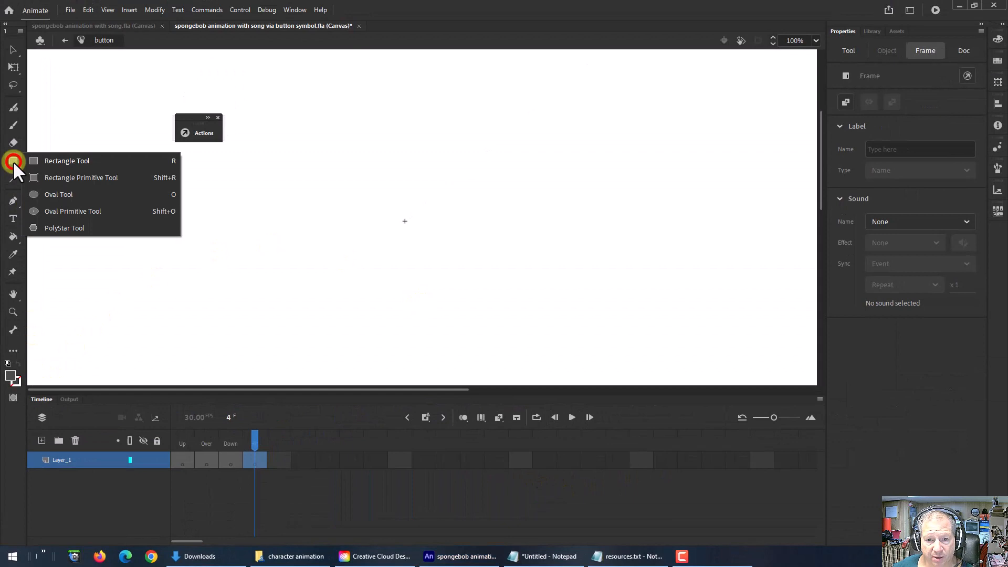
{"action": "left_click", "coordinate": [55, 162]}
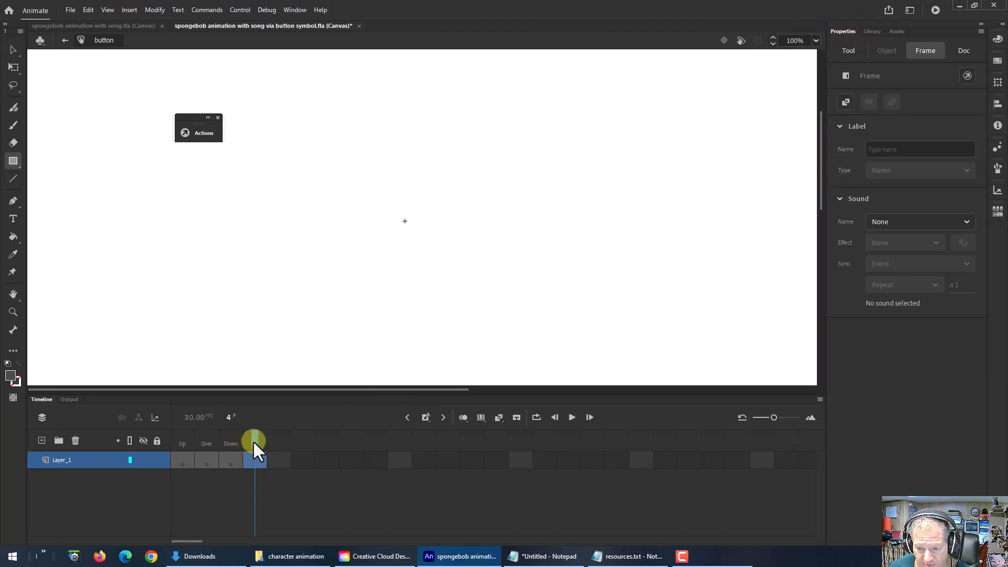
{"action": "left_click_drag", "start_coordinate": [253, 440], "coordinate": [182, 440]}
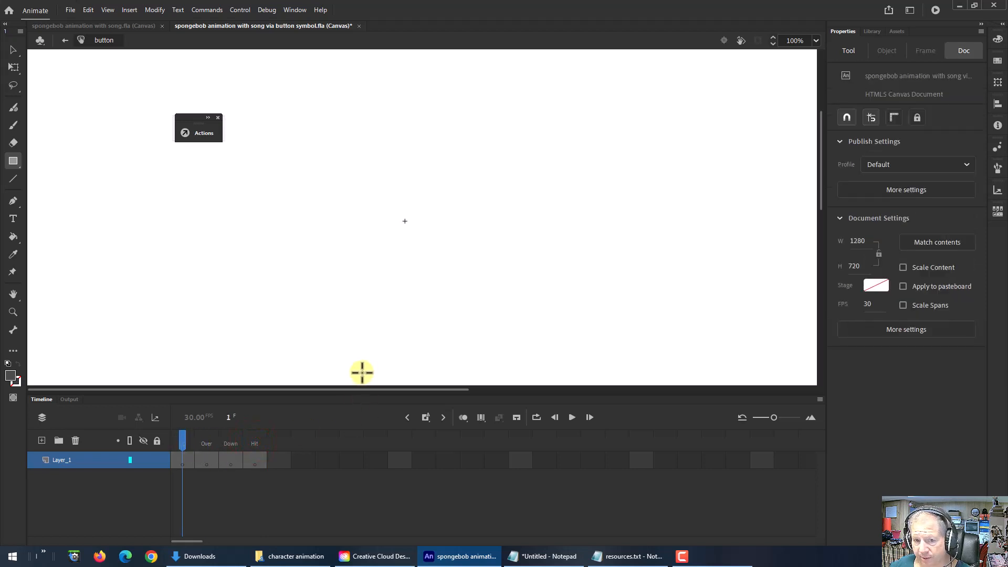
{"action": "key", "text": "F6"}
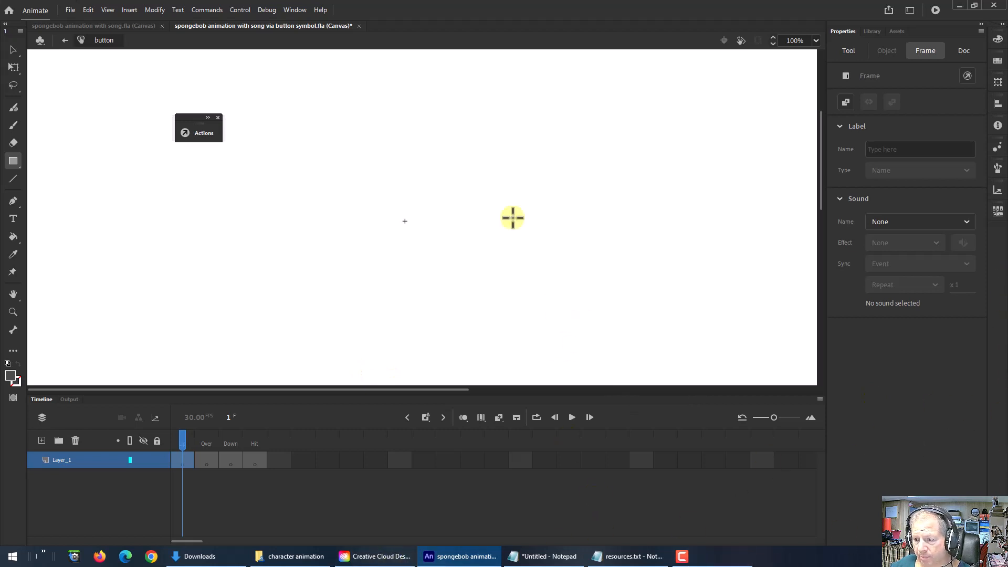
{"action": "left_click", "coordinate": [849, 50]}
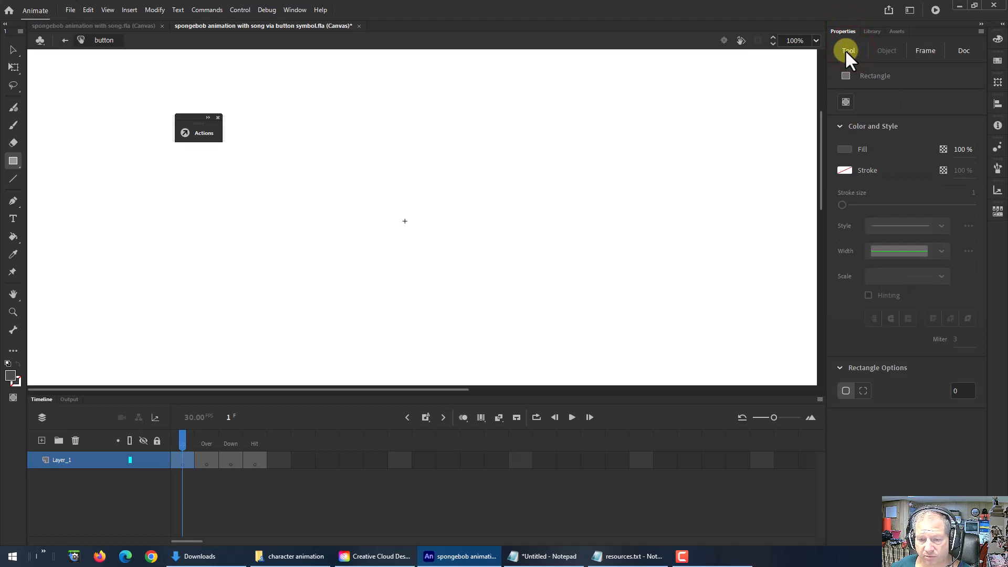
{"action": "left_click", "coordinate": [842, 150]}
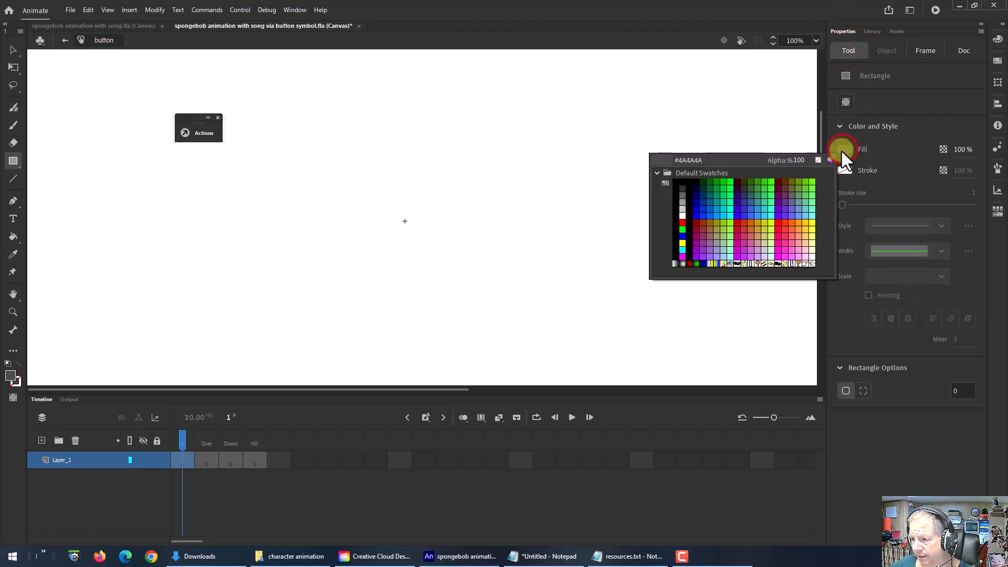
{"action": "left_click", "coordinate": [683, 242]}
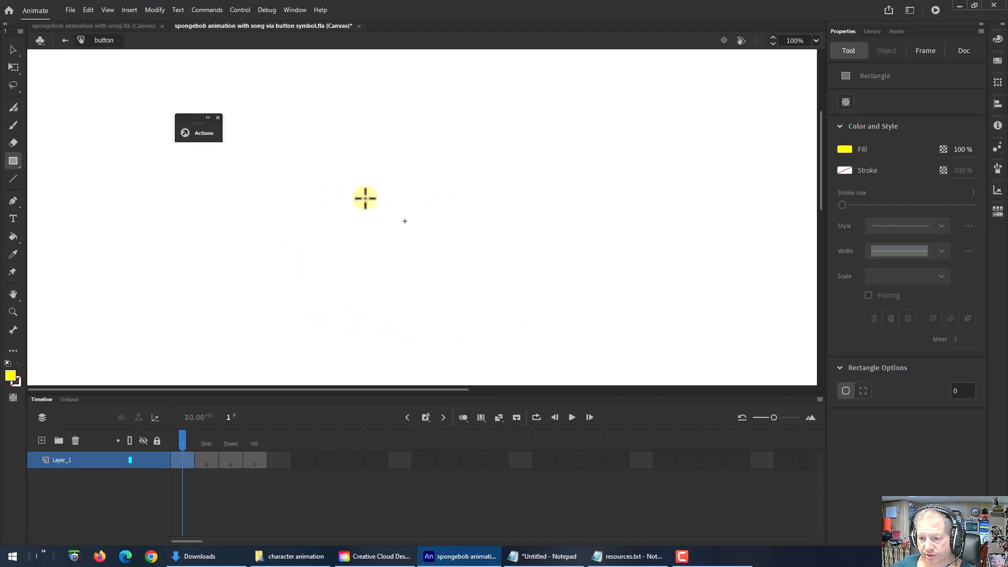
{"action": "mouse_move", "coordinate": [365, 198]}
{"action": "left_mouse_down"}
{"action": "mouse_move", "coordinate": [367, 235]}
{"action": "mouse_move", "coordinate": [483, 249]}
{"action": "left_mouse_up"}
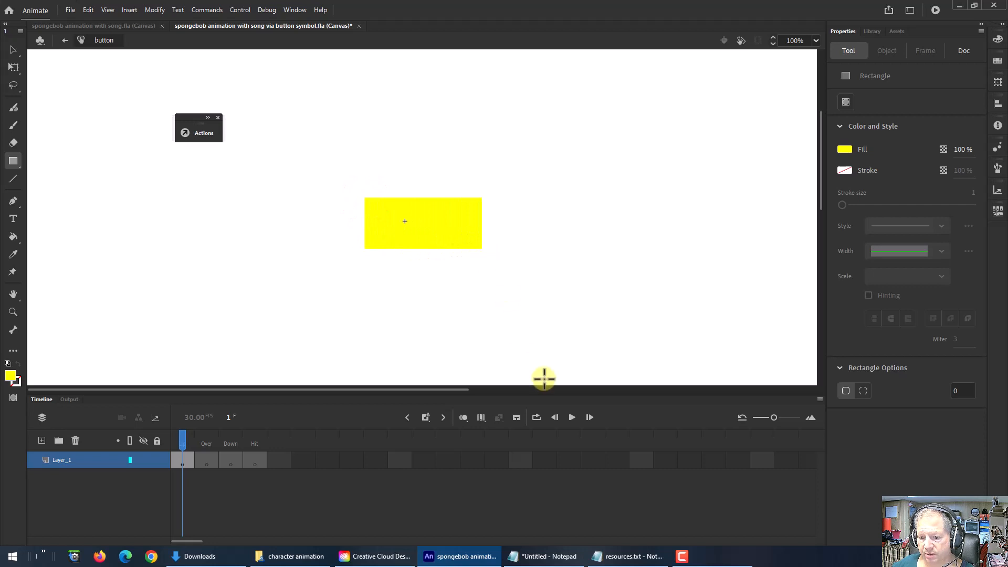
Step: Copy the Up frame's yellow rectangle, paste it in place in the Over frame and fill the copy with blue #0000FF
{"action": "left_click", "coordinate": [179, 434]}
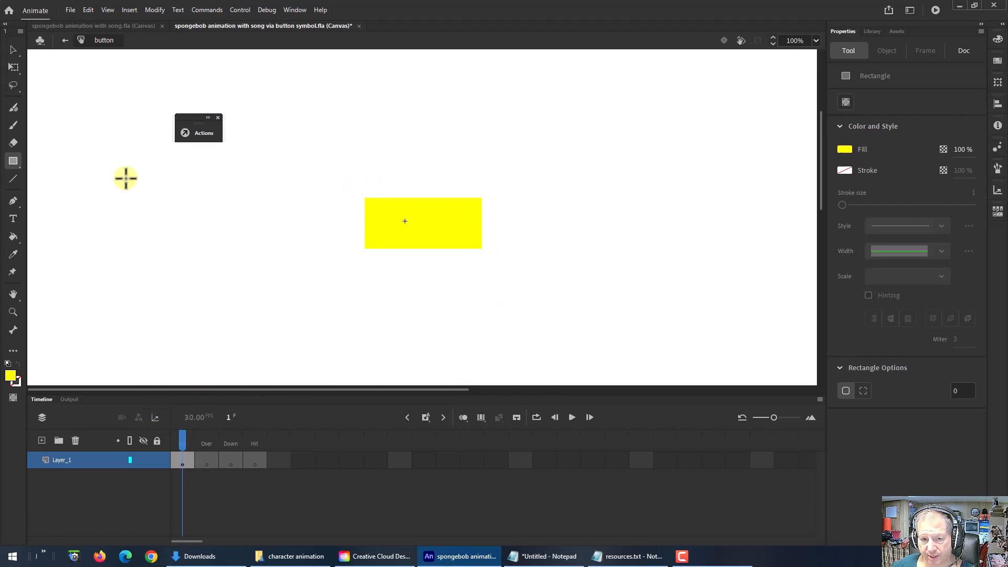
{"action": "left_click", "coordinate": [12, 49]}
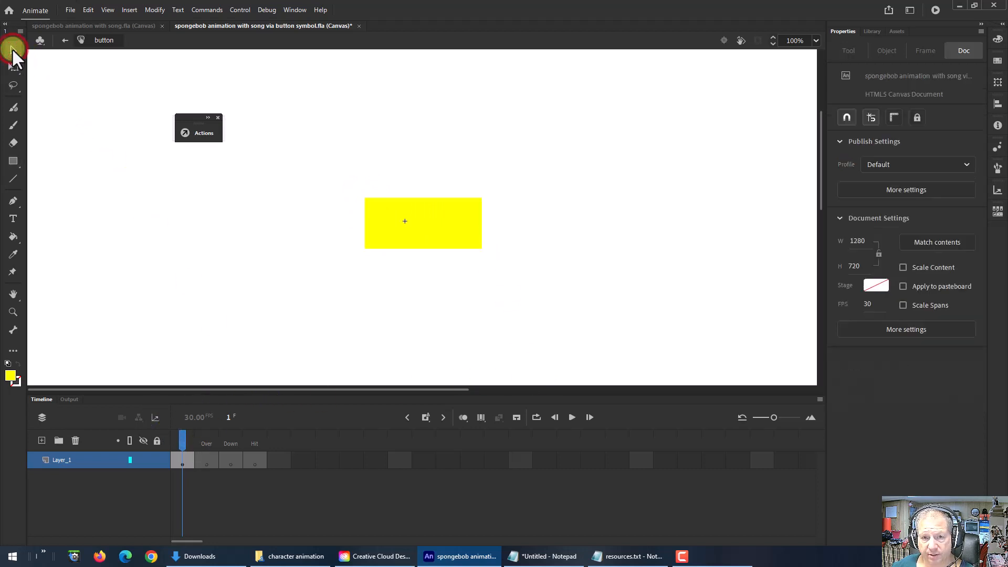
{"action": "left_click", "coordinate": [436, 217]}
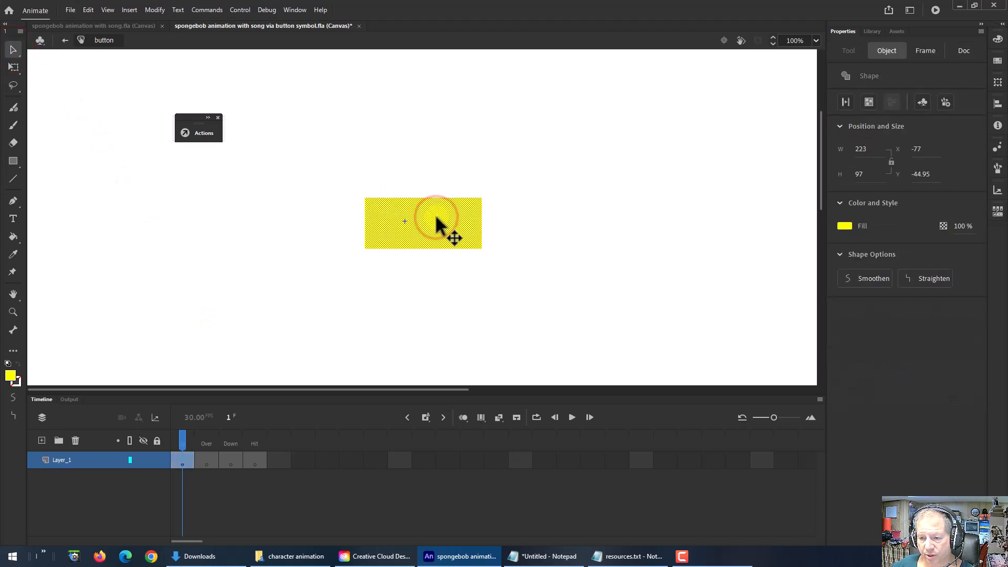
{"action": "key", "text": "ctrl+c"}
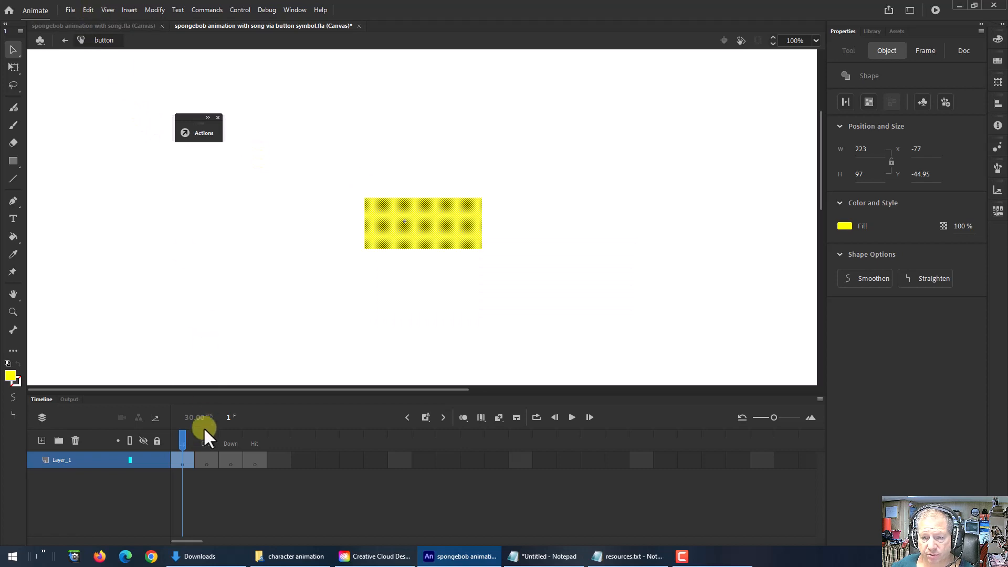
{"action": "left_click_drag", "start_coordinate": [181, 433], "coordinate": [207, 435]}
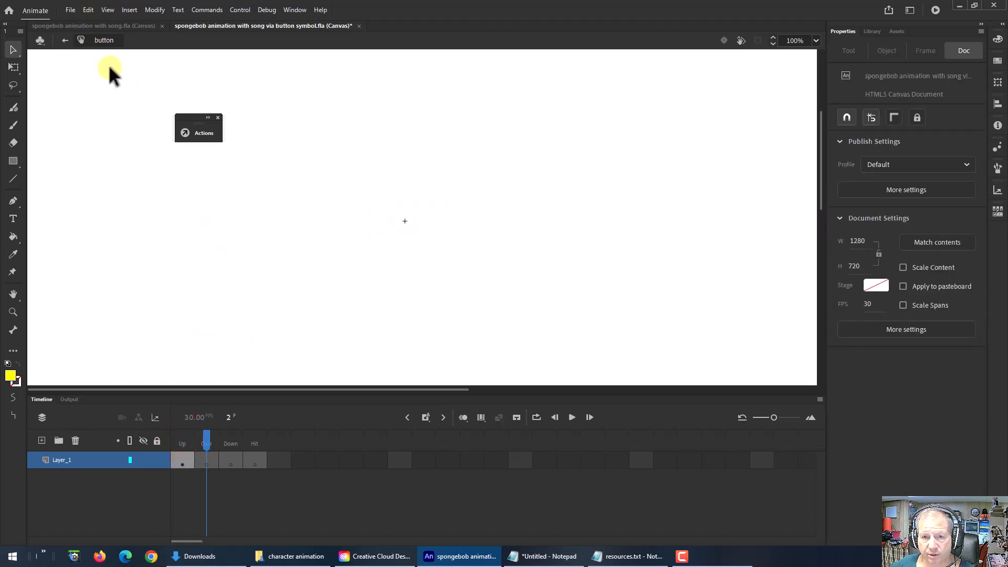
{"action": "left_click", "coordinate": [88, 10]}
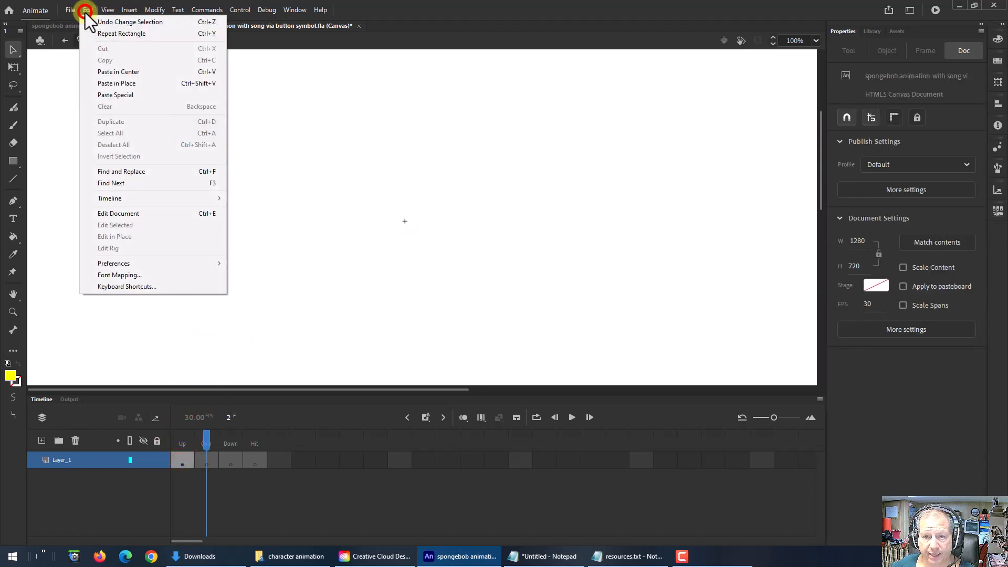
{"action": "left_click", "coordinate": [121, 84]}
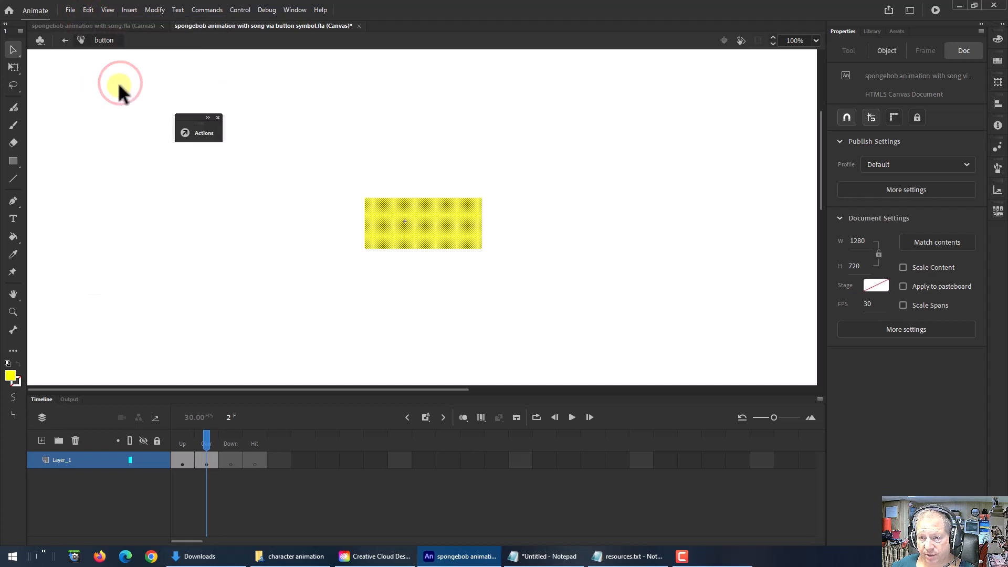
{"action": "left_click", "coordinate": [10, 375]}
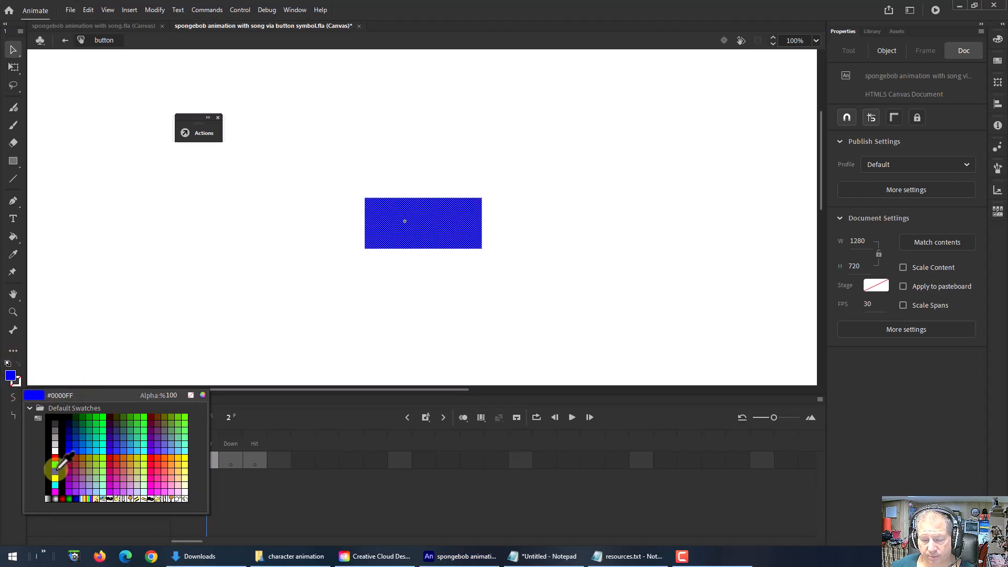
{"action": "left_click", "coordinate": [56, 471]}
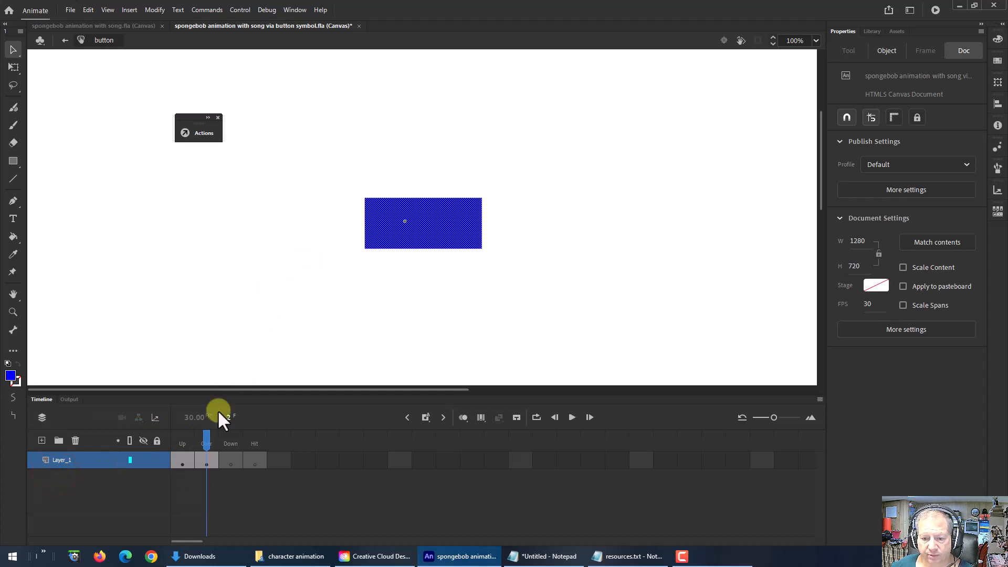
Step: Paste the copied rectangle in place in the button's Down frame and fill it with black #000000
{"action": "left_click", "coordinate": [230, 443]}
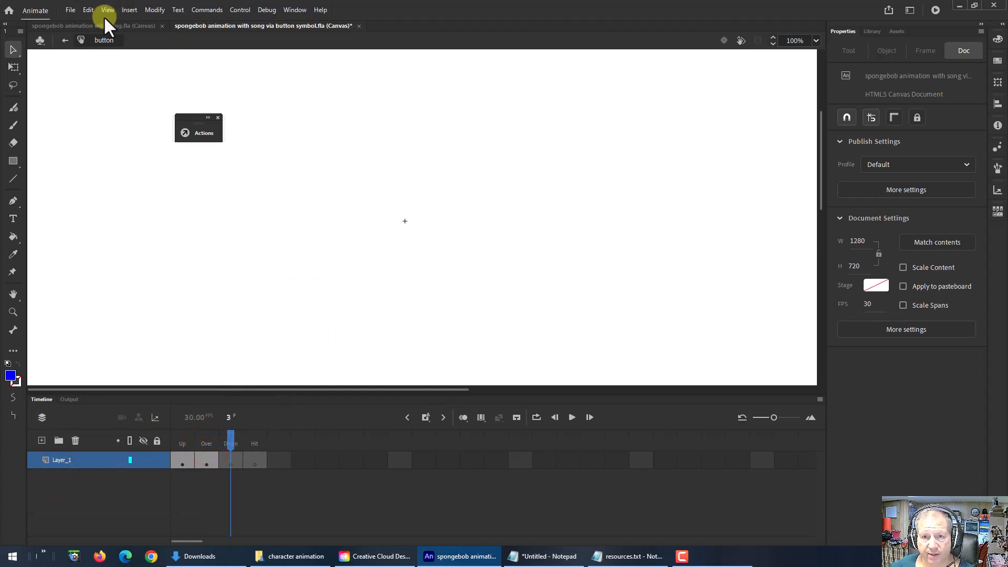
{"action": "left_click", "coordinate": [89, 10]}
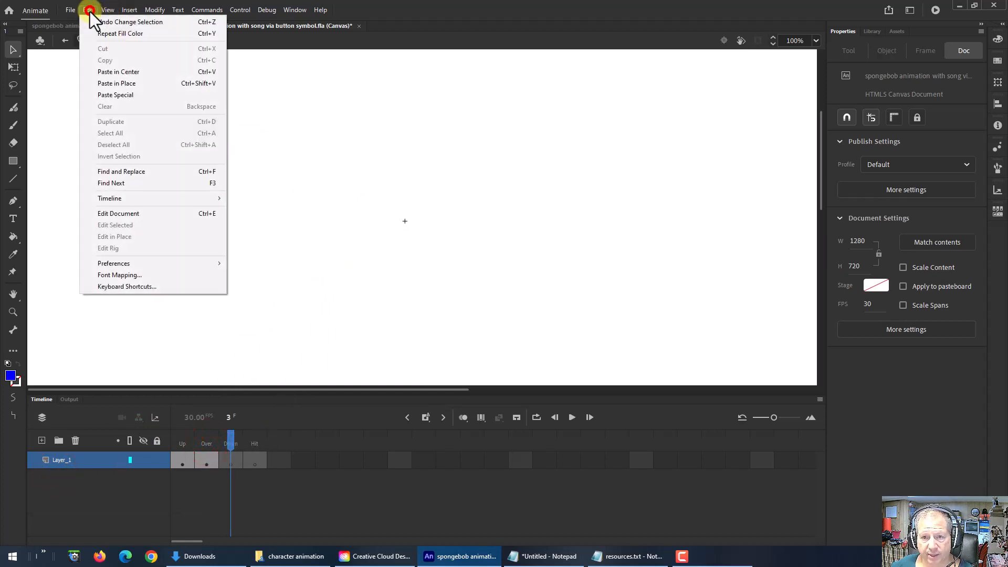
{"action": "left_click", "coordinate": [116, 83]}
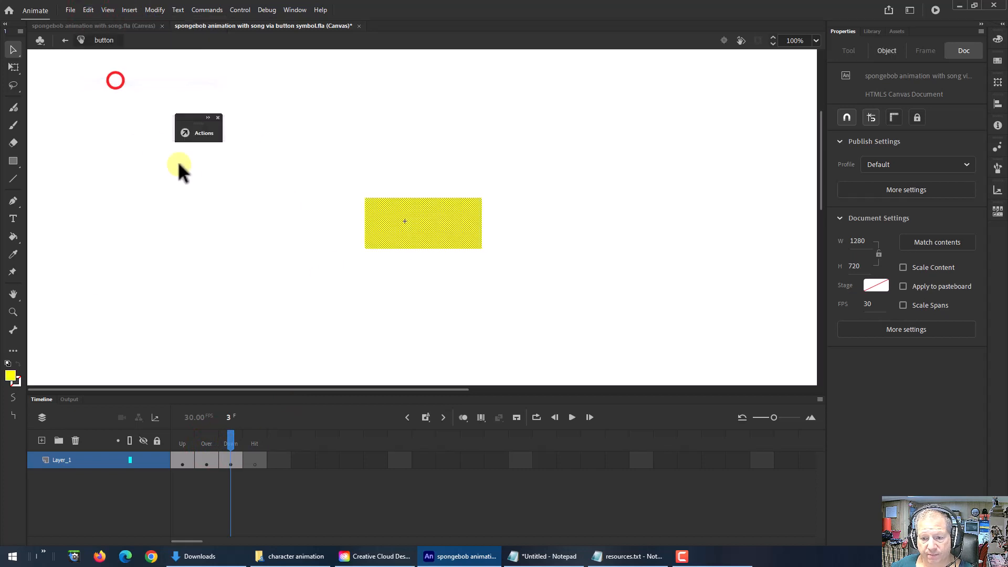
{"action": "left_click", "coordinate": [16, 379]}
{"action": "left_click", "coordinate": [74, 415]}
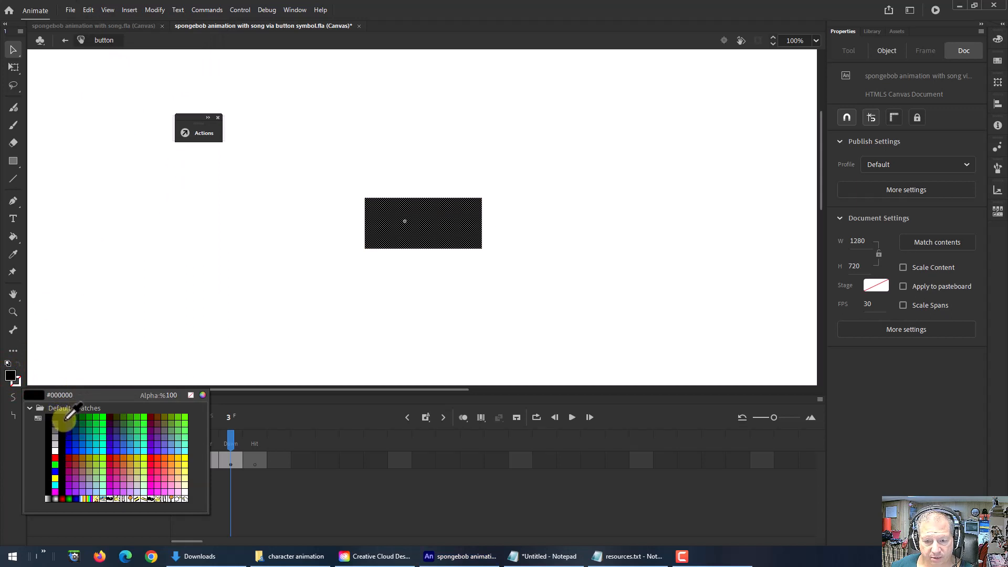
{"action": "left_click", "coordinate": [64, 419]}
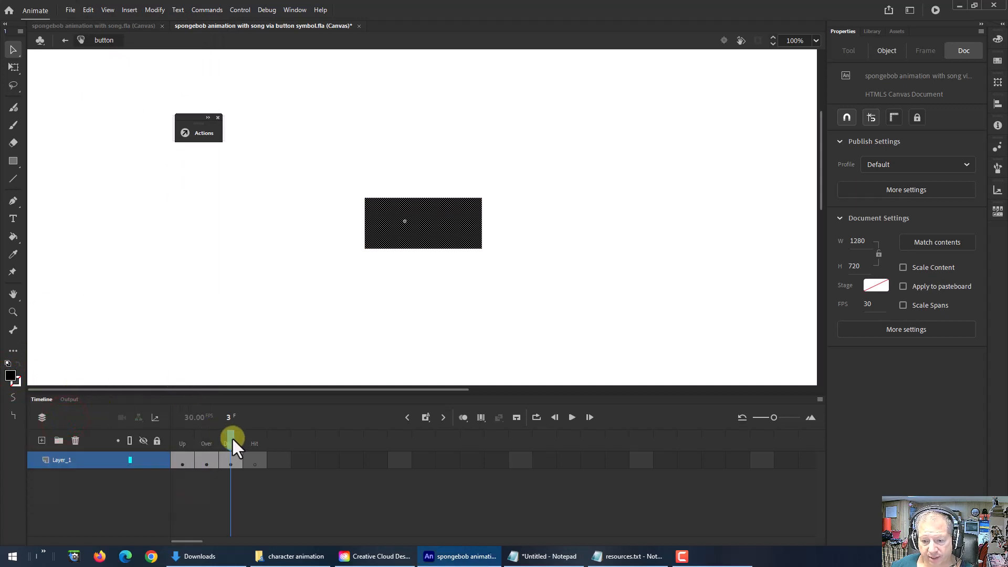
Step: Paste the copied rectangle in place in the button's Hit frame and fill it with light grey
{"action": "left_click", "coordinate": [251, 439]}
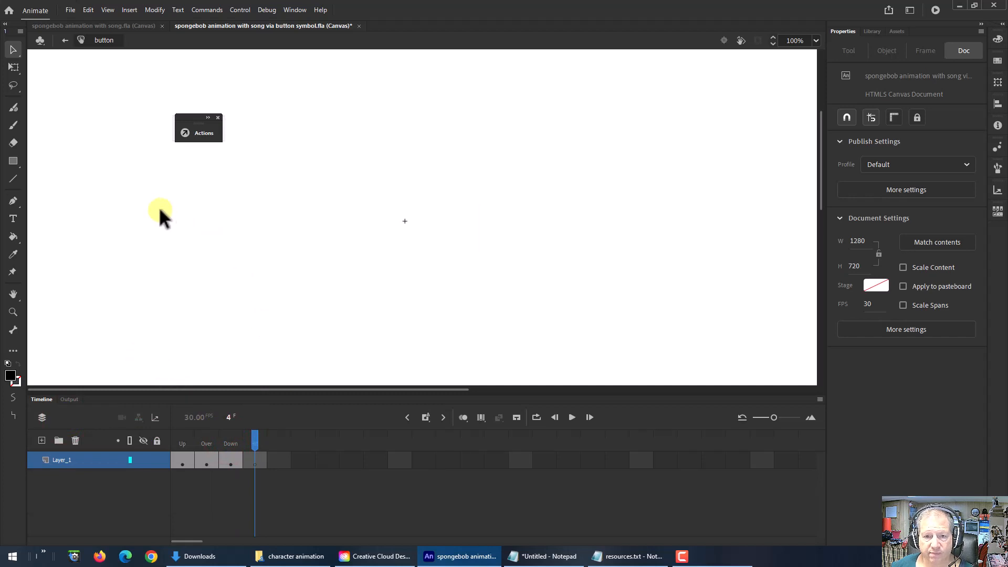
{"action": "left_click", "coordinate": [87, 10]}
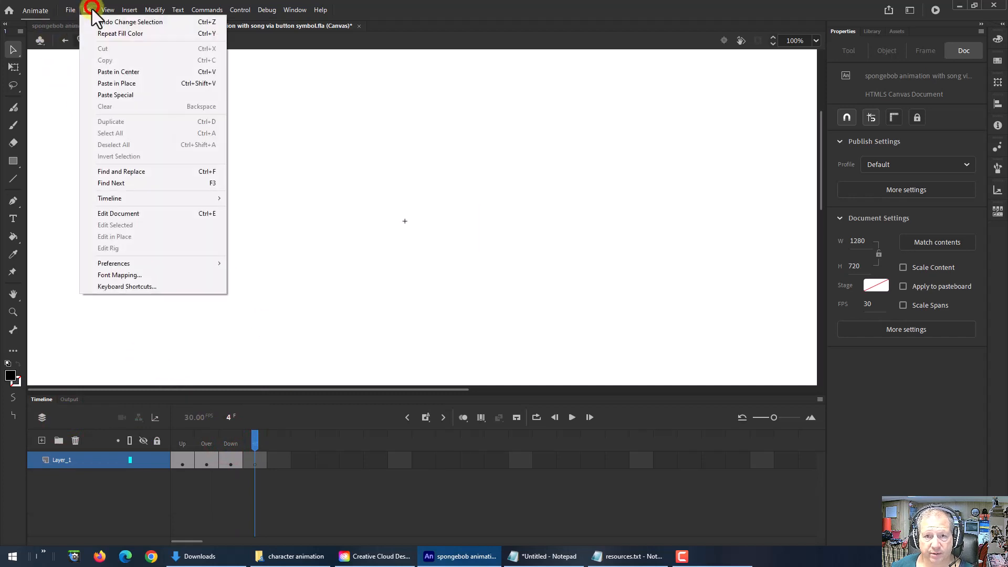
{"action": "left_click", "coordinate": [109, 83]}
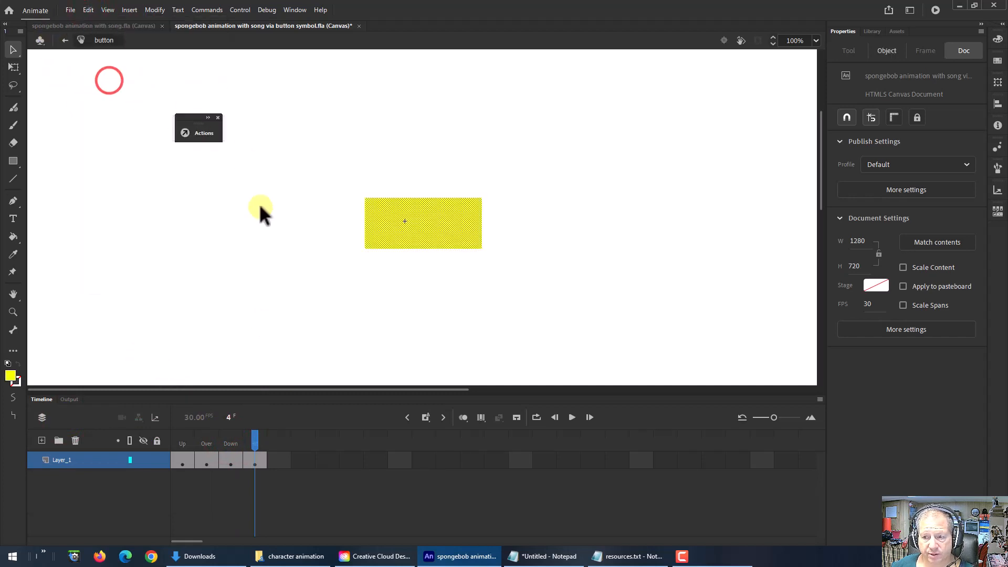
{"action": "left_click", "coordinate": [11, 373]}
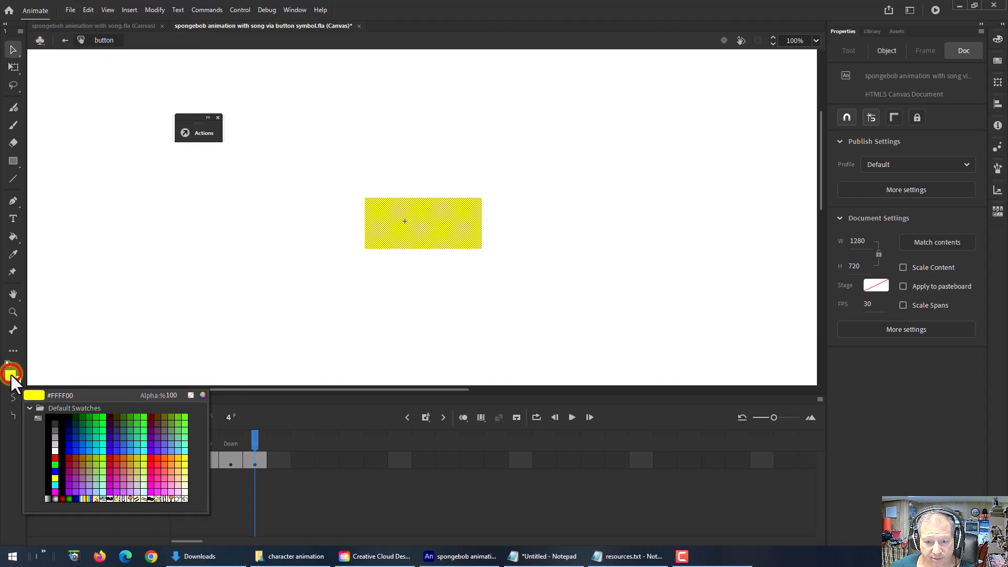
{"action": "left_click", "coordinate": [55, 443]}
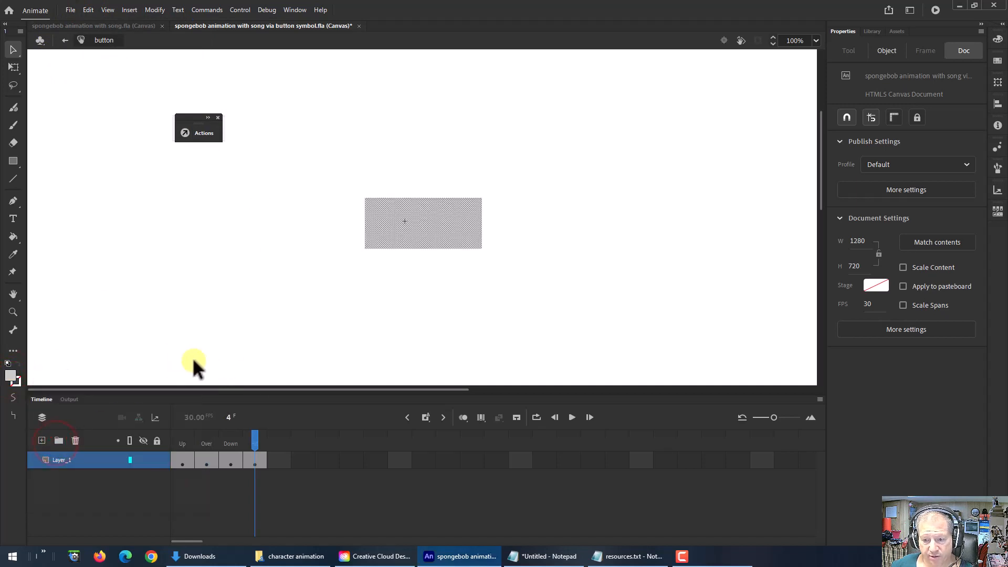
{"action": "mouse_move", "coordinate": [255, 436]}
{"action": "left_mouse_down"}
{"action": "mouse_move", "coordinate": [181, 437]}
{"action": "mouse_move", "coordinate": [255, 440]}
{"action": "left_mouse_up"}
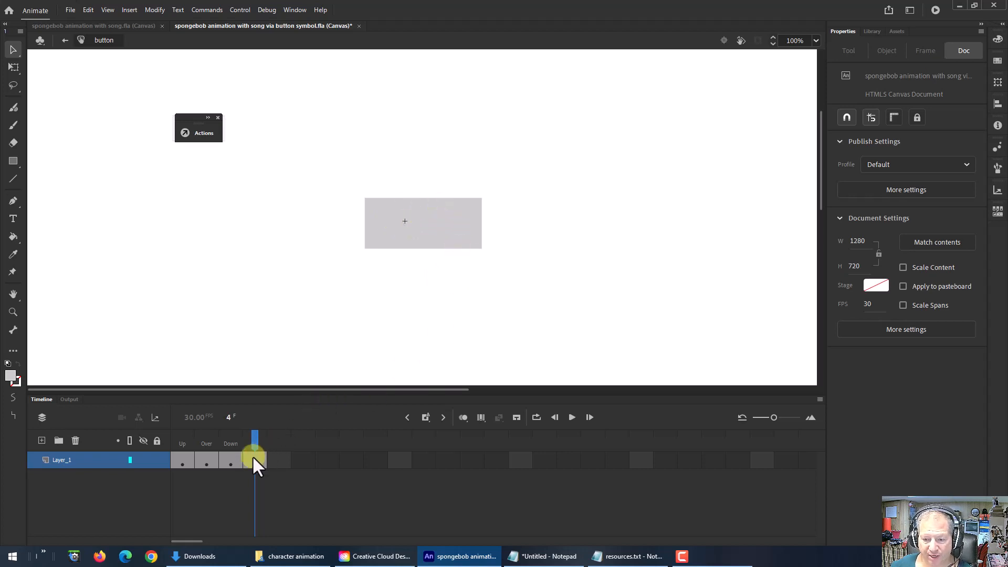
Step: Add a text box of about 136 by 78 px over the Up frame's yellow rectangle, reading Play Song
{"action": "left_click_drag", "start_coordinate": [255, 448], "coordinate": [188, 451]}
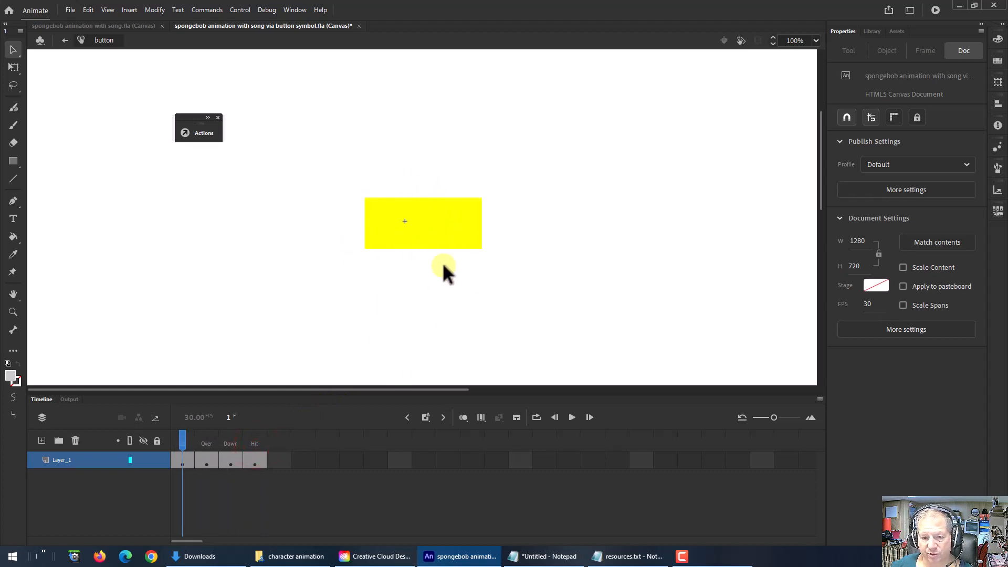
{"action": "left_click", "coordinate": [13, 219]}
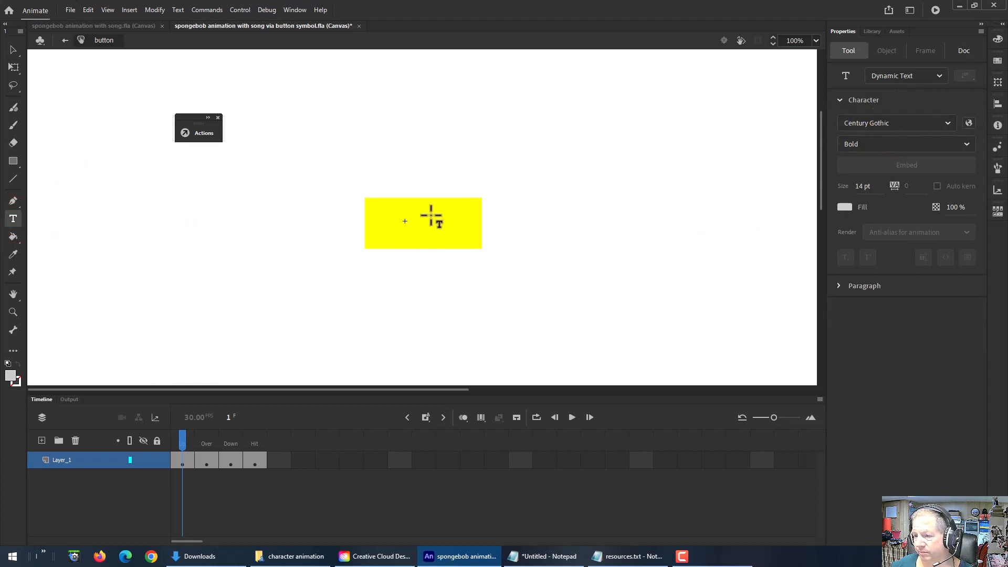
{"action": "left_click_drag", "start_coordinate": [386, 198], "coordinate": [457, 240]}
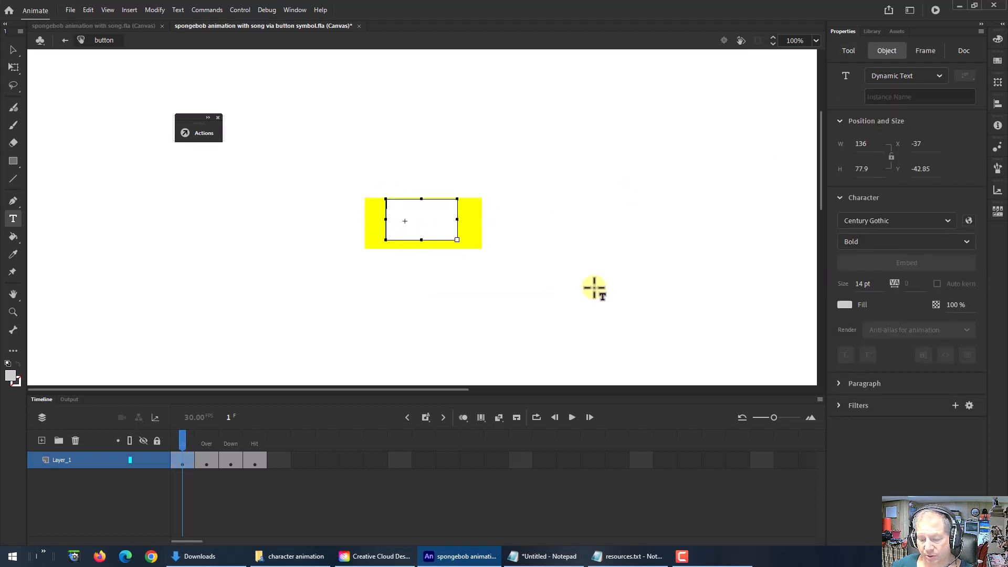
{"action": "type", "text": "P"}
{"action": "type", "text": "lay"}
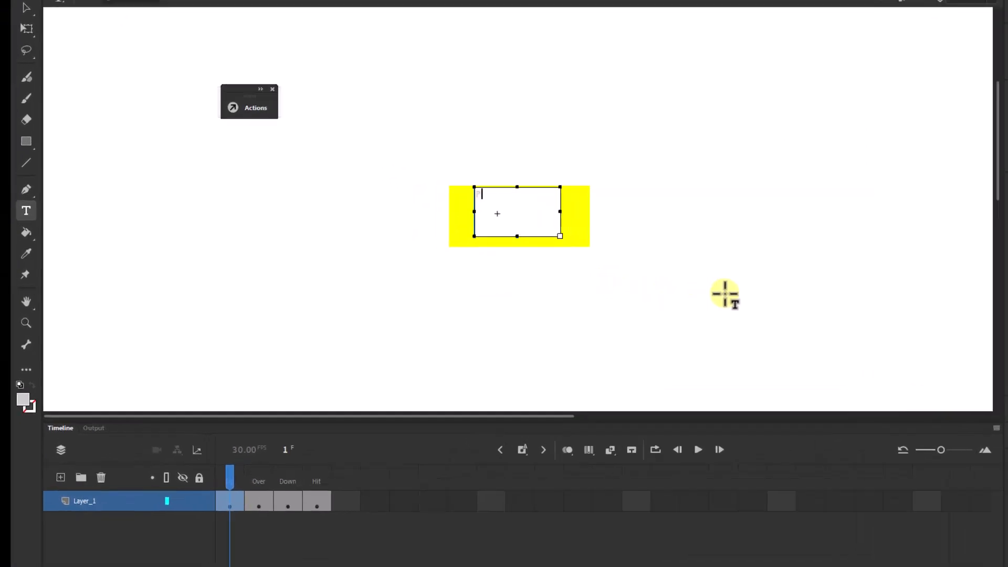
{"action": "type", "text": " S"}
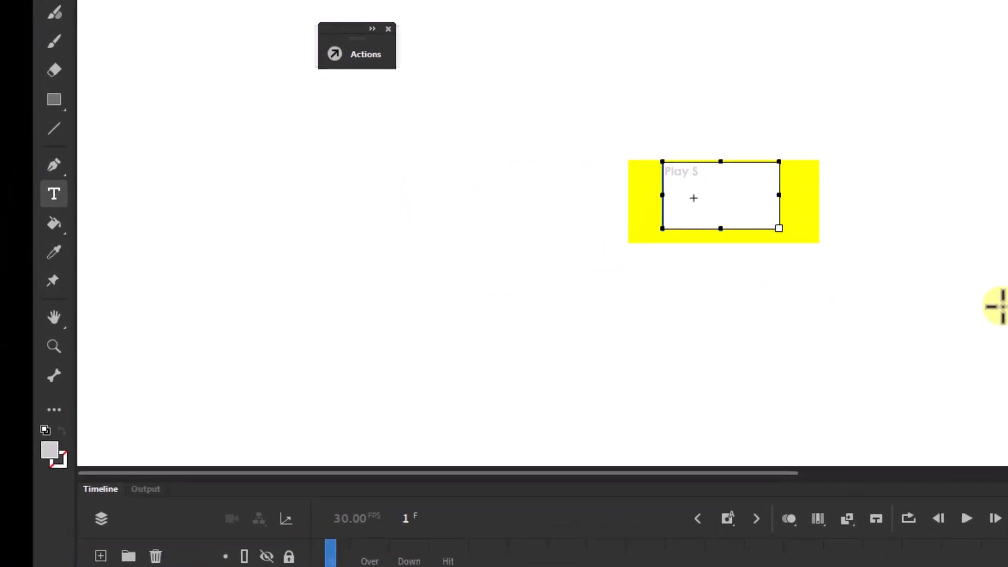
{"action": "type", "text": "ong"}
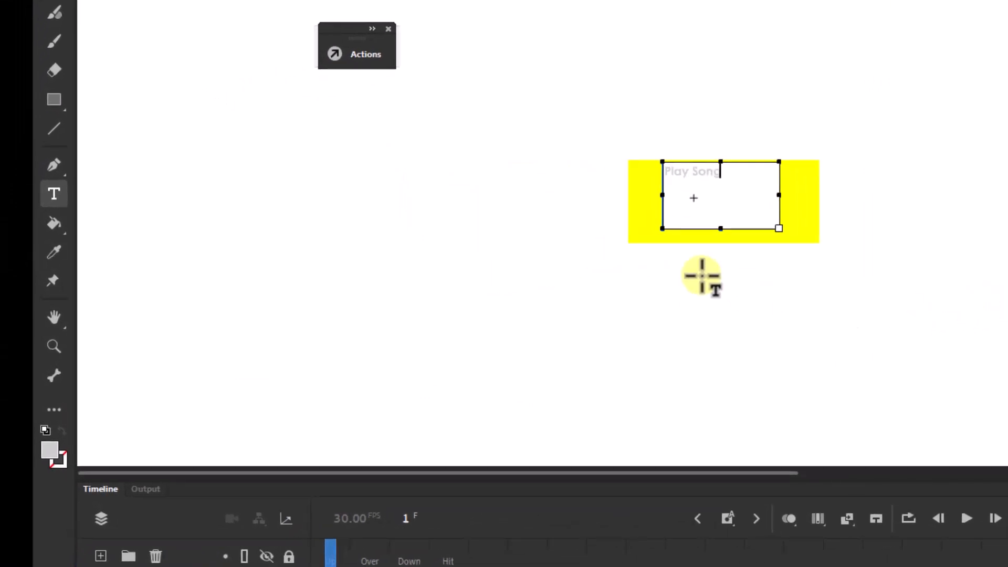
Step: Colour the Play Song text red and set its size to 24 pt
{"action": "left_click", "coordinate": [724, 175]}
{"action": "left_click_drag", "start_coordinate": [688, 172], "coordinate": [664, 171]}
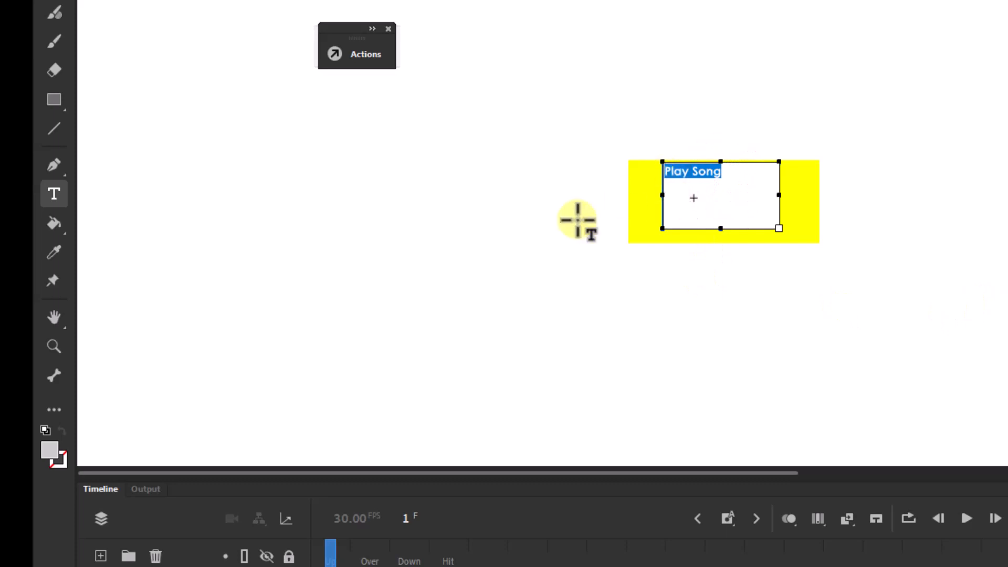
{"action": "left_click", "coordinate": [56, 456]}
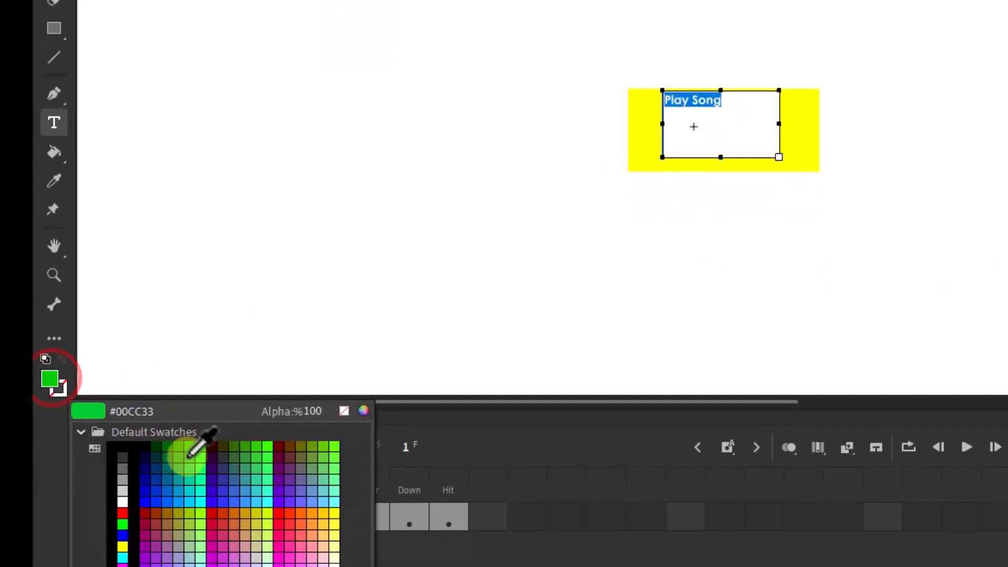
{"action": "left_click", "coordinate": [125, 505]}
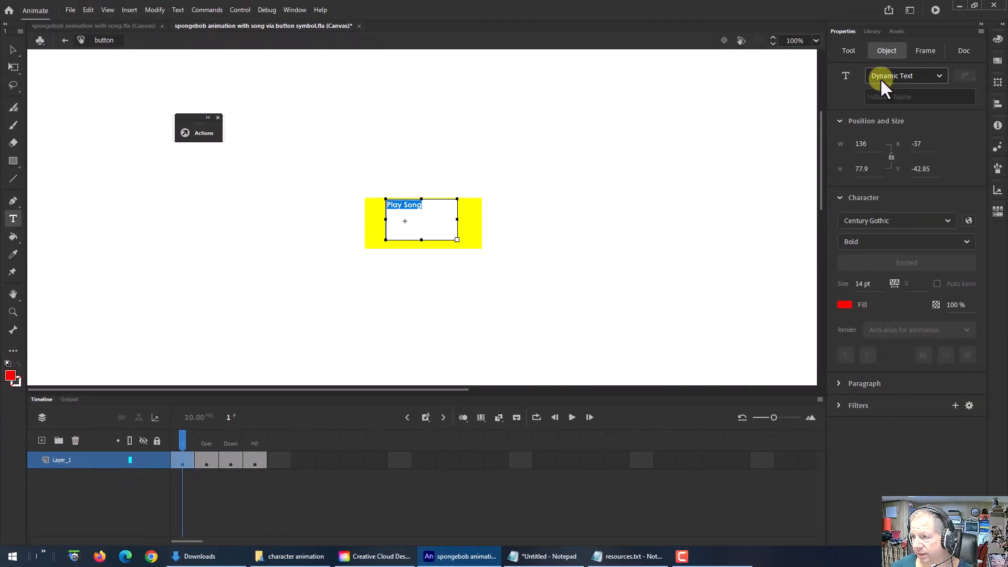
{"action": "left_click", "coordinate": [861, 283]}
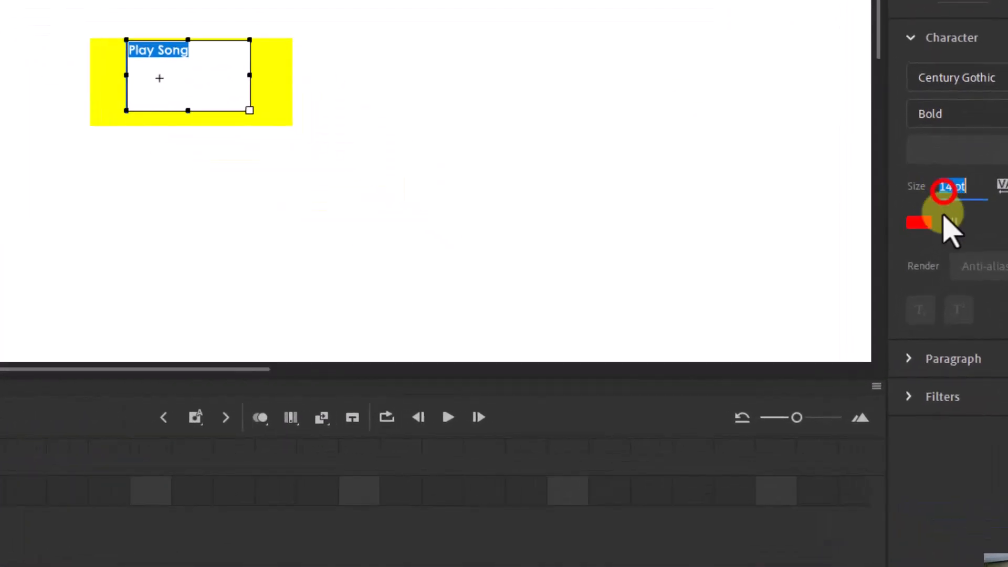
{"action": "type", "text": "24"}
{"action": "key", "text": "Return"}
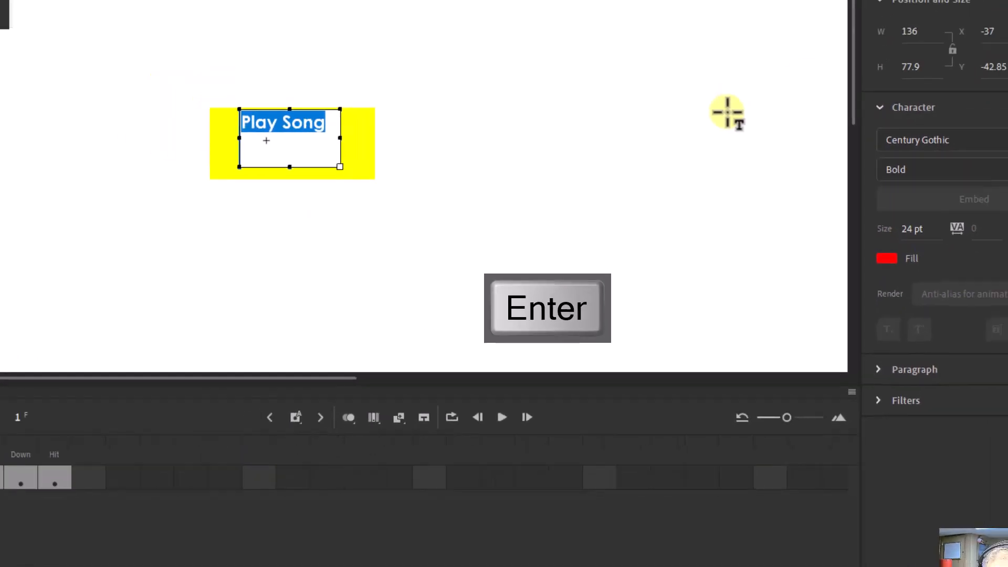
Step: Move the Play Song text so that it sits in the middle of the yellow rectangle
{"action": "left_click", "coordinate": [13, 50]}
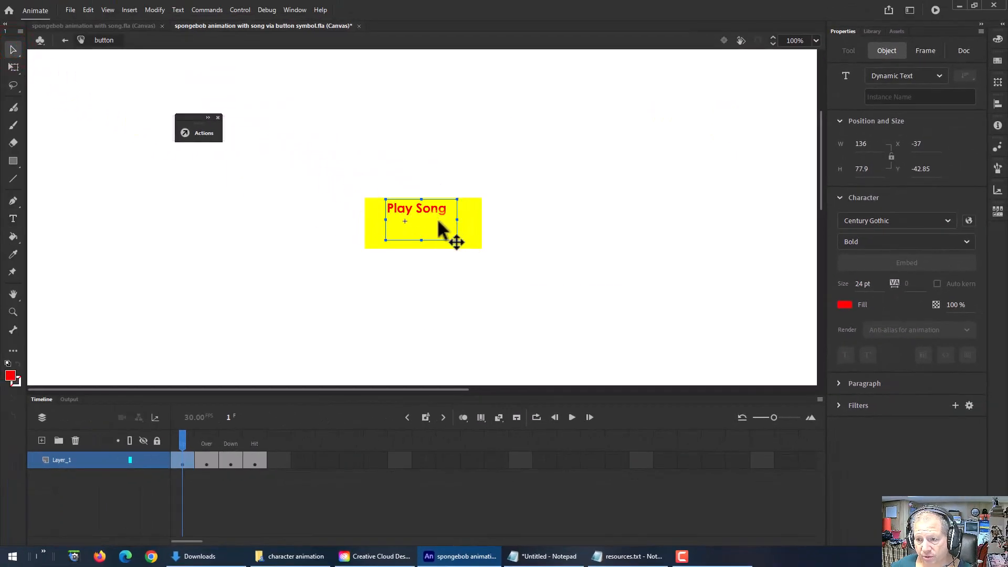
{"action": "left_click_drag", "start_coordinate": [439, 221], "coordinate": [443, 237]}
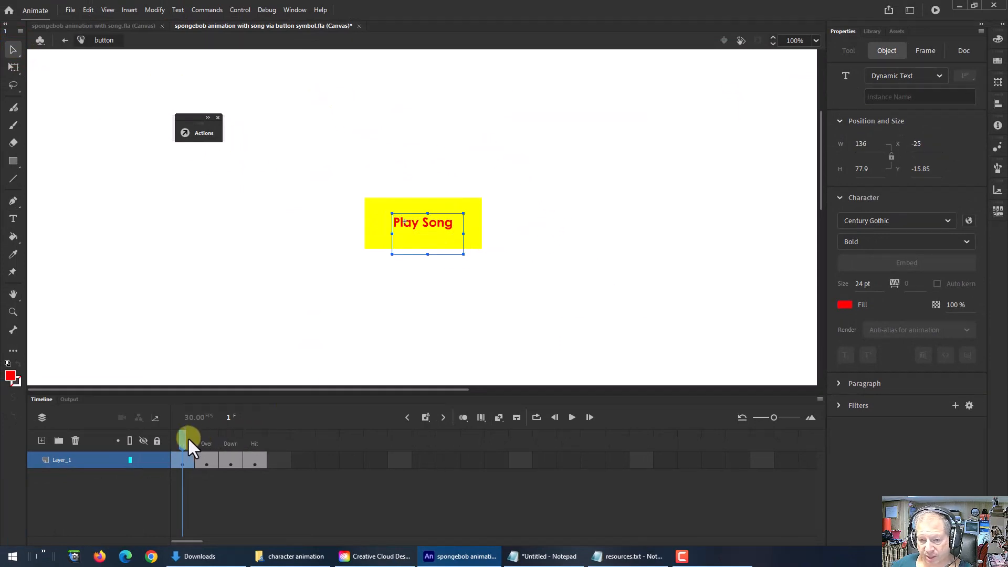
Step: Copy the Play Song text from the Up frame and paste it in place on the Over frame's blue rectangle
{"action": "mouse_move", "coordinate": [182, 440]}
{"action": "left_mouse_down"}
{"action": "mouse_move", "coordinate": [203, 438]}
{"action": "mouse_move", "coordinate": [188, 438]}
{"action": "left_mouse_up"}
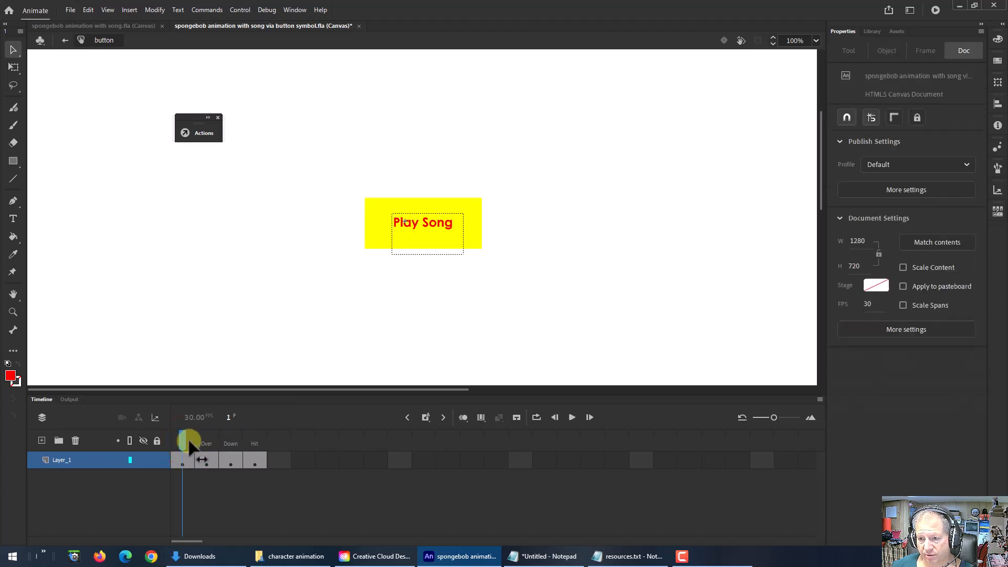
{"action": "left_click", "coordinate": [439, 219]}
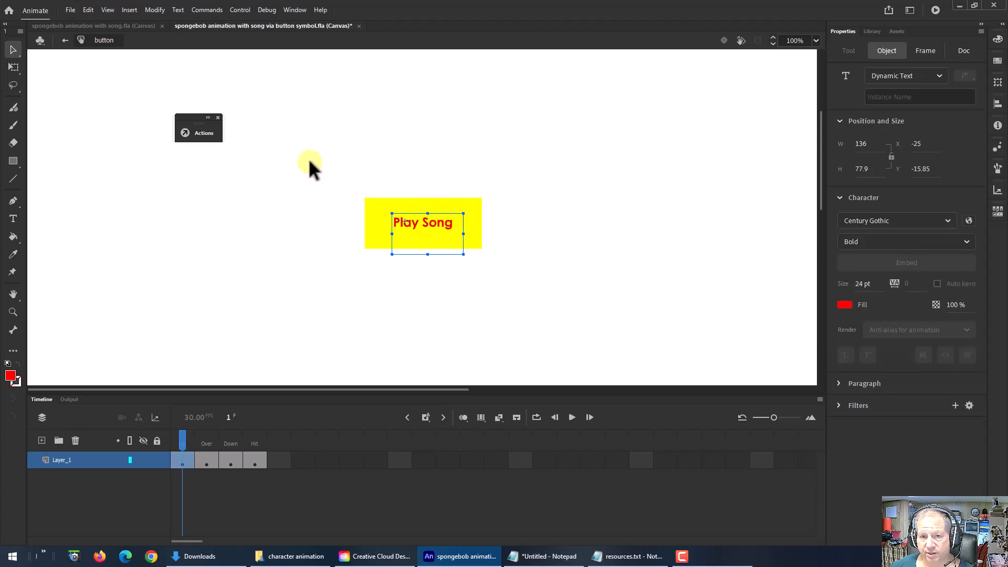
{"action": "key", "text": "ctrl+c"}
{"action": "left_click", "coordinate": [212, 462]}
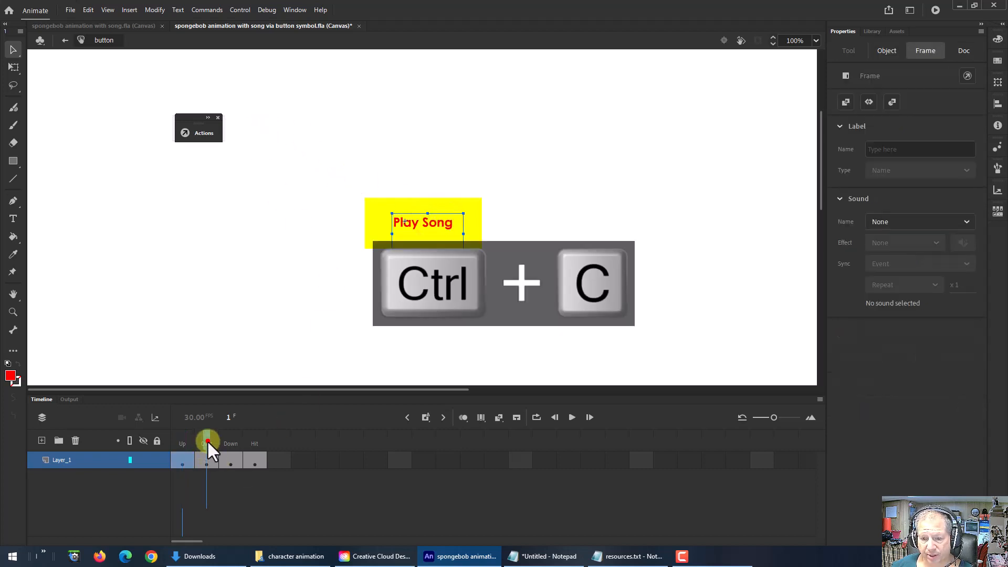
{"action": "left_click", "coordinate": [207, 440]}
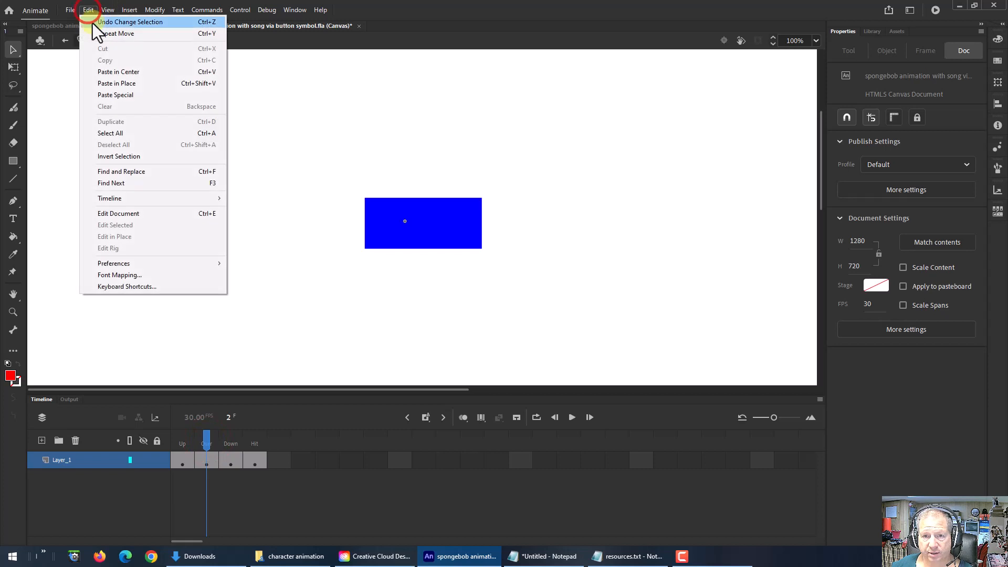
{"action": "left_click", "coordinate": [108, 82]}
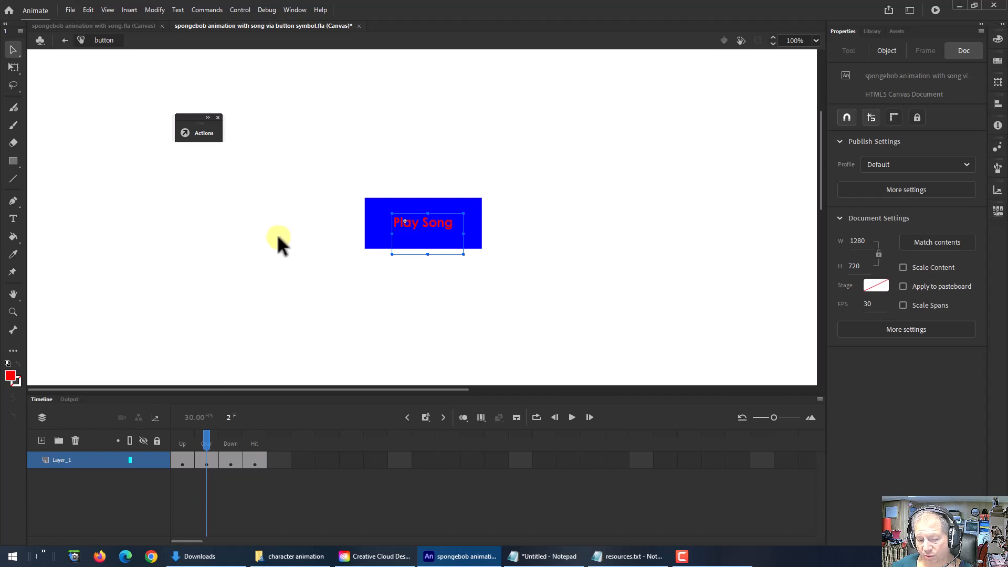
Step: Paste the copied Play Song text in place on the Down frame's black rectangle, leaving the Hit frame without text
{"action": "left_click_drag", "start_coordinate": [207, 440], "coordinate": [231, 441]}
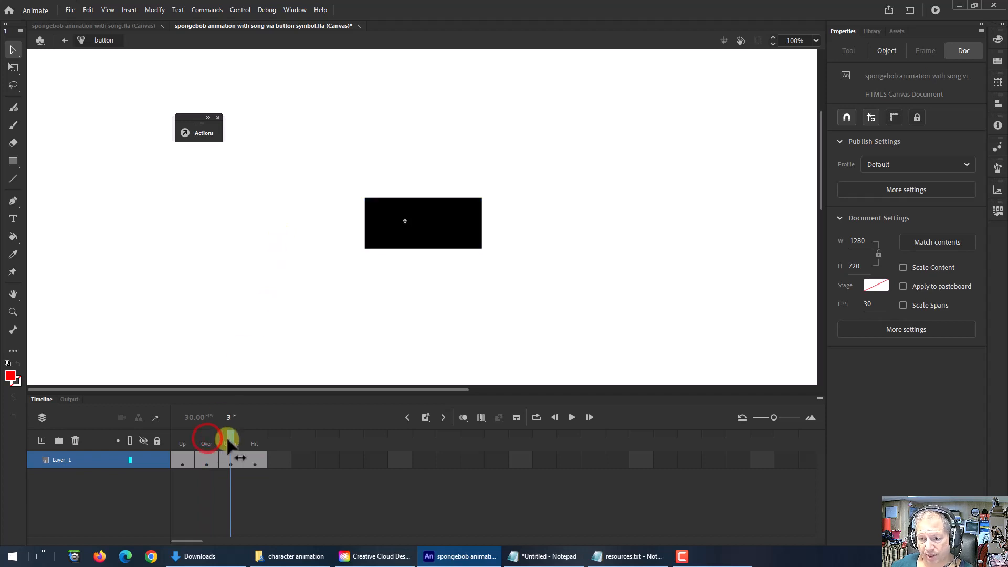
{"action": "left_click", "coordinate": [90, 9]}
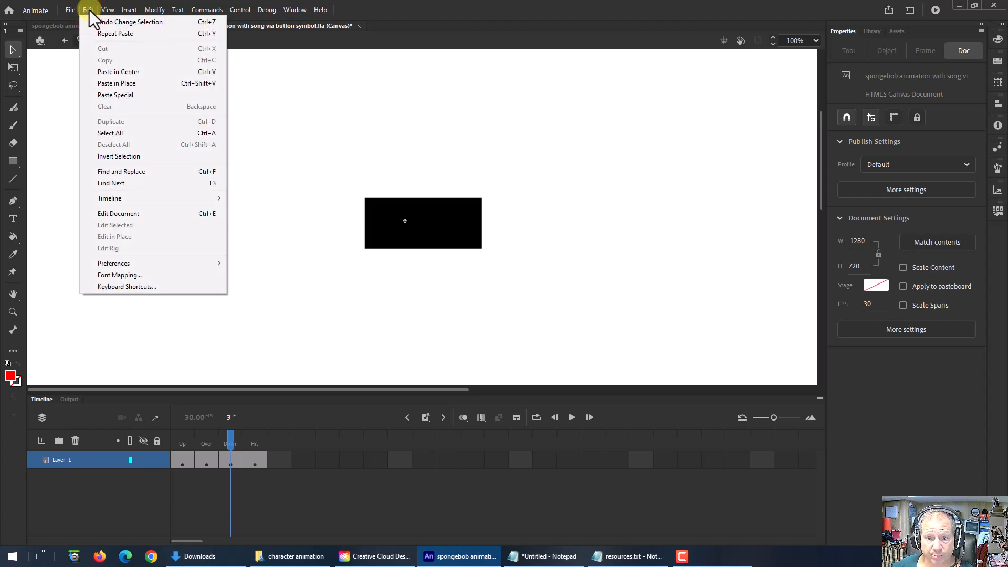
{"action": "left_click", "coordinate": [112, 82]}
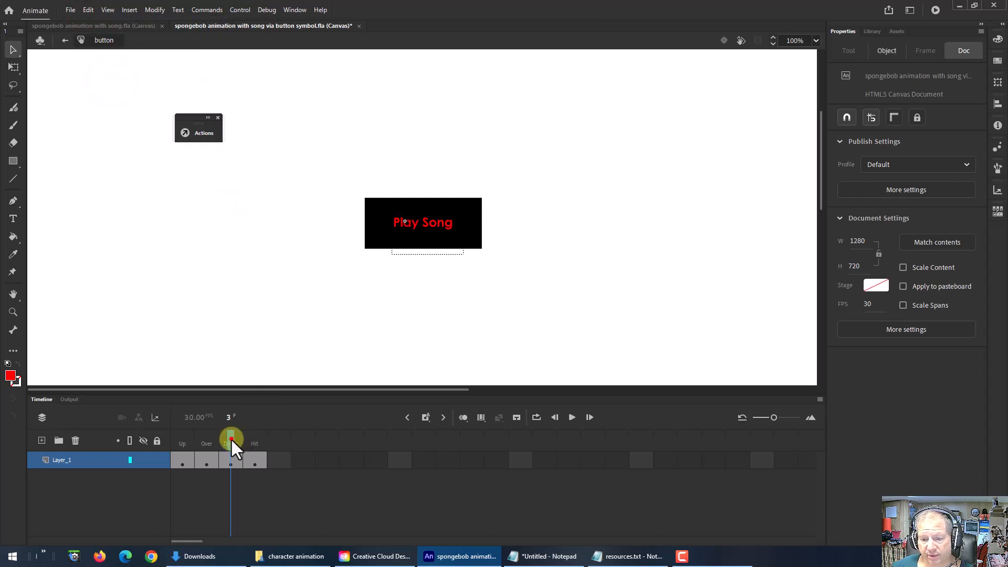
{"action": "left_click", "coordinate": [255, 439]}
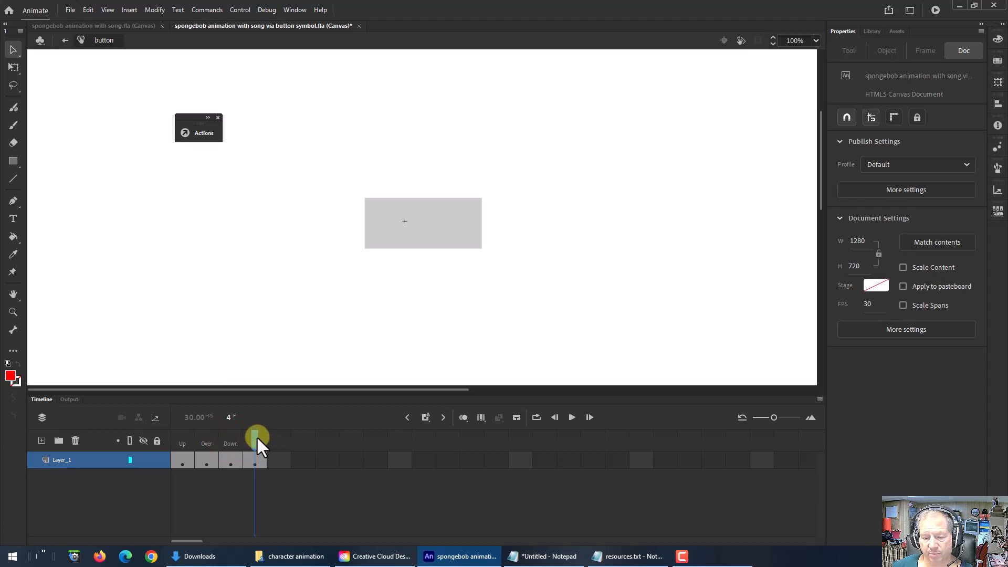
{"action": "left_click_drag", "start_coordinate": [257, 437], "coordinate": [181, 435]}
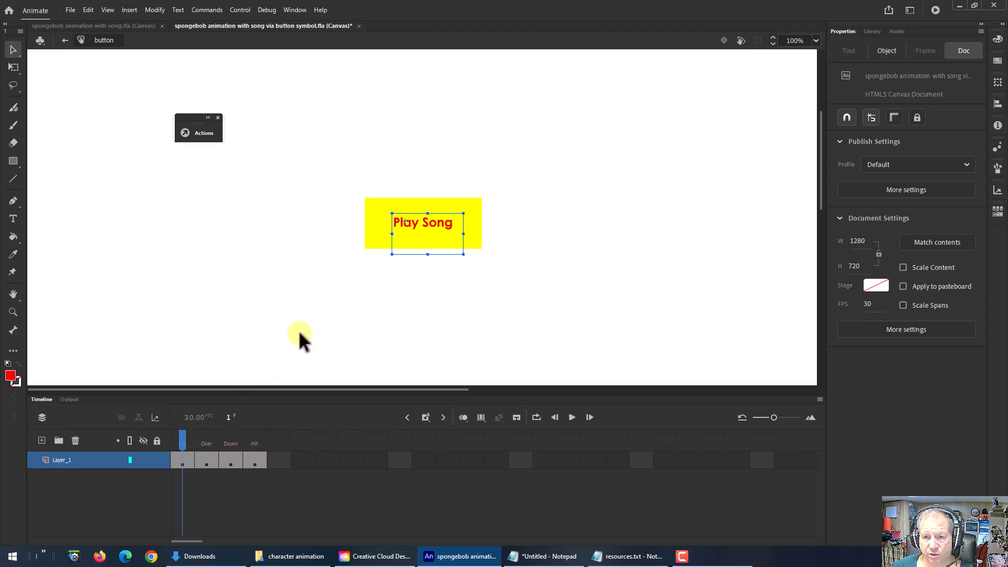
Step: Return to Scene 1 and place the button symbol on the btn layer at the lower-left corner of the background
{"action": "left_click", "coordinate": [64, 41]}
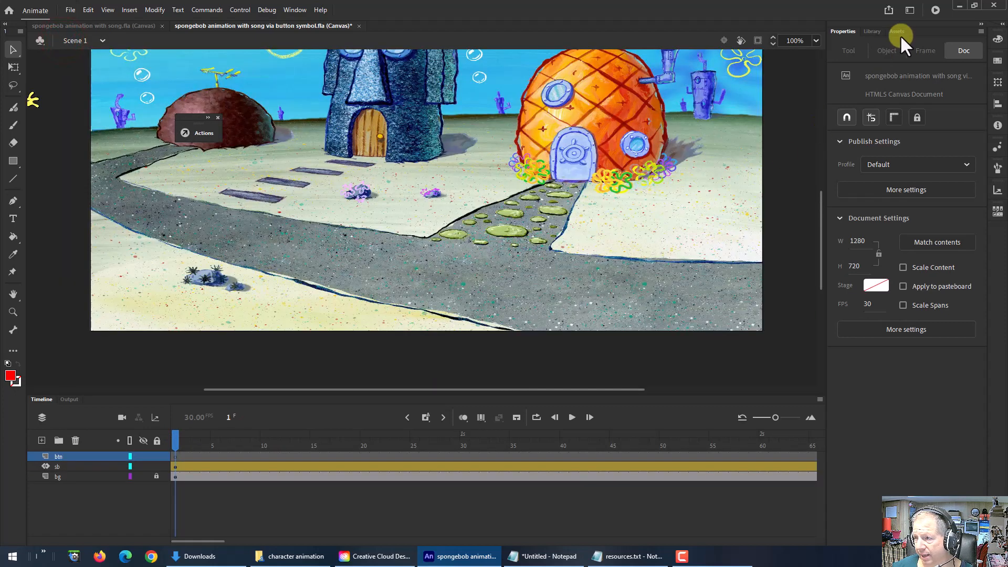
{"action": "left_click", "coordinate": [874, 31]}
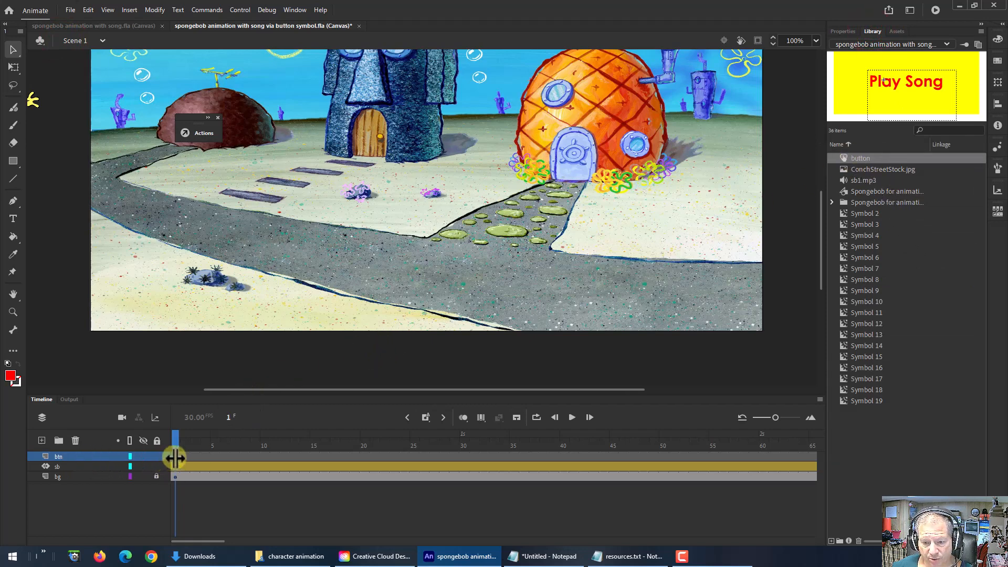
{"action": "left_click_drag", "start_coordinate": [840, 161], "coordinate": [209, 293]}
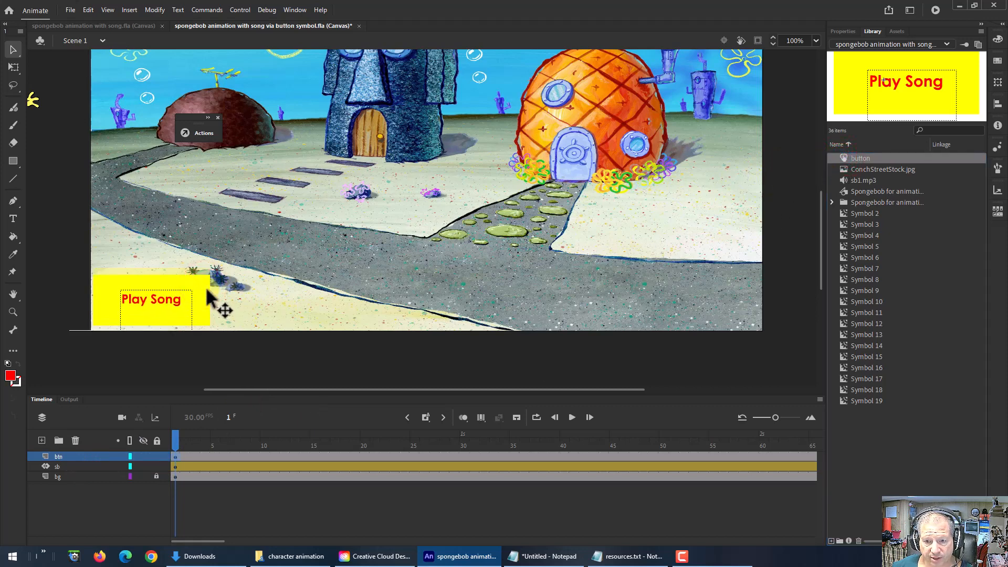
{"action": "left_click", "coordinate": [205, 286]}
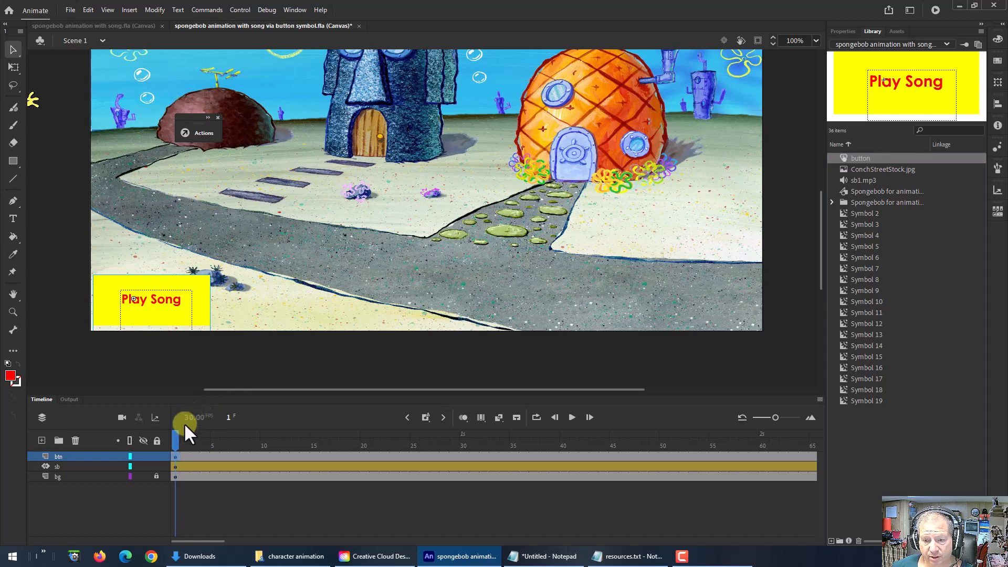
Step: Scale the Play Song button down to a little over half its size with Free Transform, keeping it in the stage's lower-left corner
{"action": "mouse_move", "coordinate": [177, 436]}
{"action": "left_mouse_down"}
{"action": "mouse_move", "coordinate": [541, 452]}
{"action": "mouse_move", "coordinate": [748, 438]}
{"action": "mouse_move", "coordinate": [168, 445]}
{"action": "left_mouse_up"}
{"action": "left_click", "coordinate": [206, 285]}
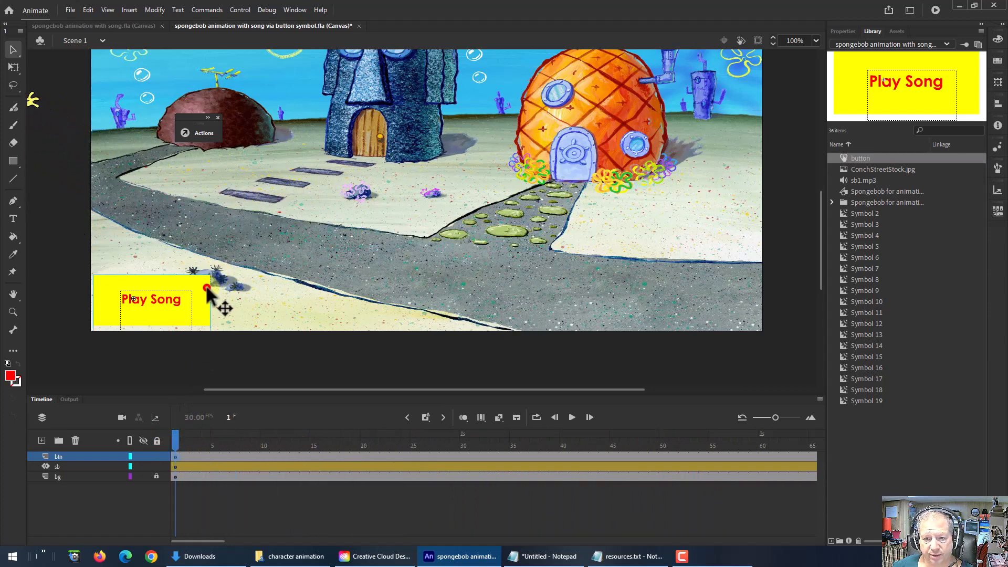
{"action": "left_click", "coordinate": [13, 67]}
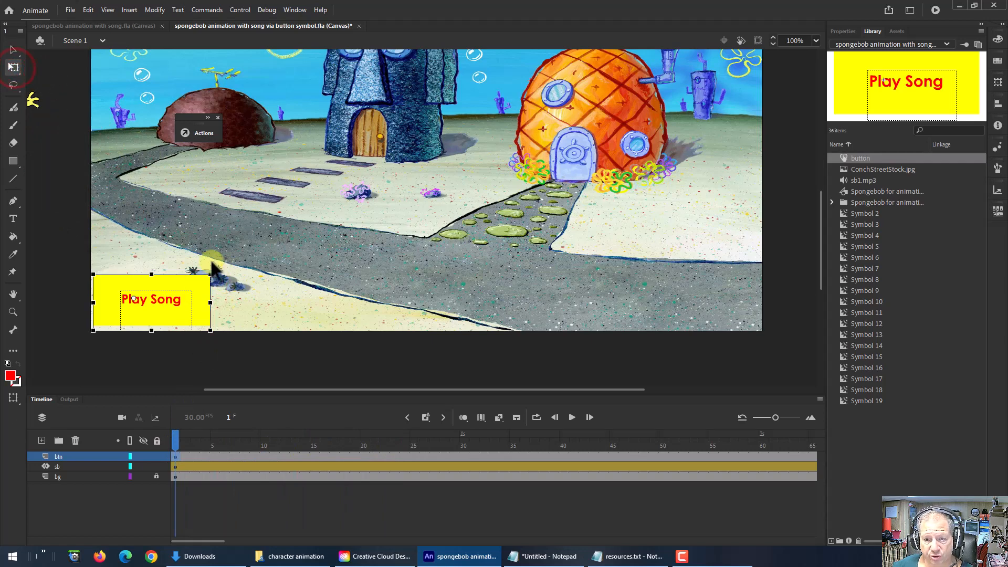
{"action": "left_click_drag", "start_coordinate": [210, 271], "coordinate": [148, 308]}
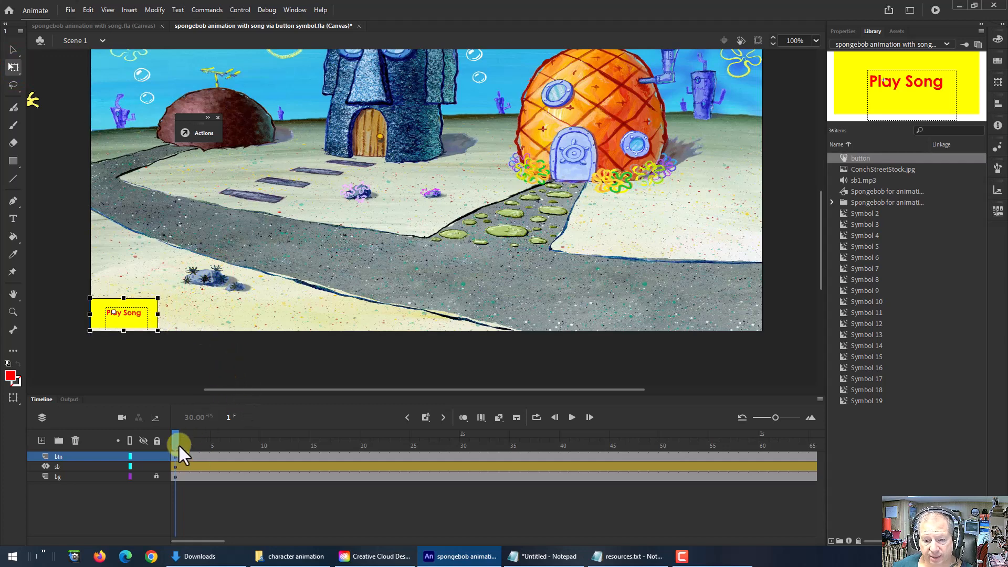
{"action": "left_click_drag", "start_coordinate": [179, 444], "coordinate": [174, 472]}
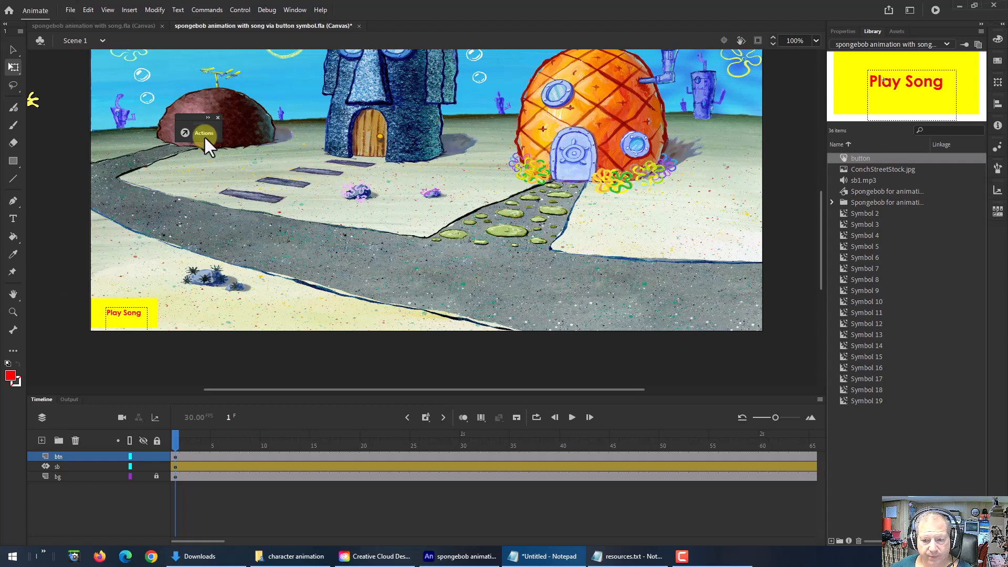
Step: Close the floating Actions panel and add a layer named actions above the btn layer
{"action": "left_click_drag", "start_coordinate": [197, 118], "coordinate": [317, 165]}
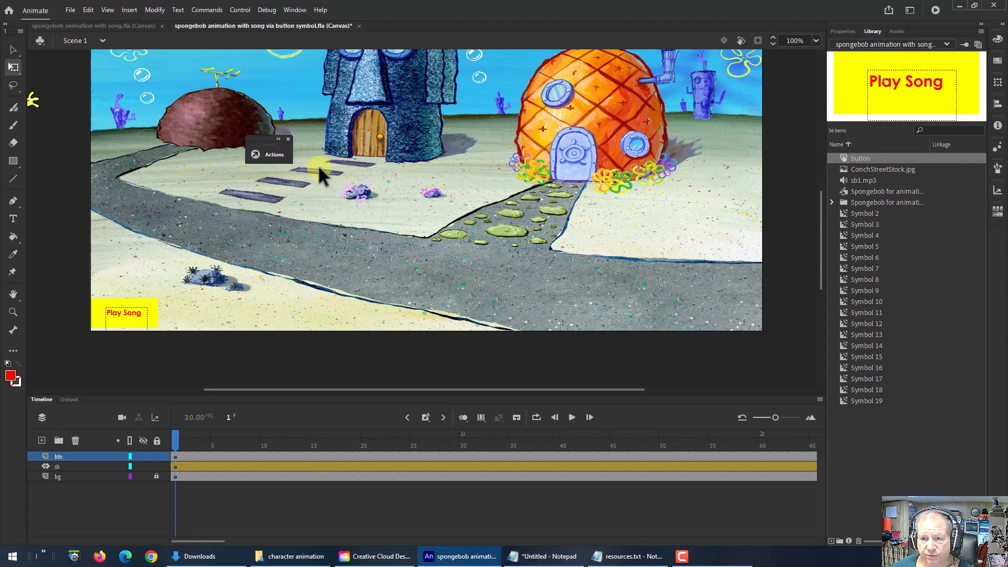
{"action": "left_click", "coordinate": [288, 139]}
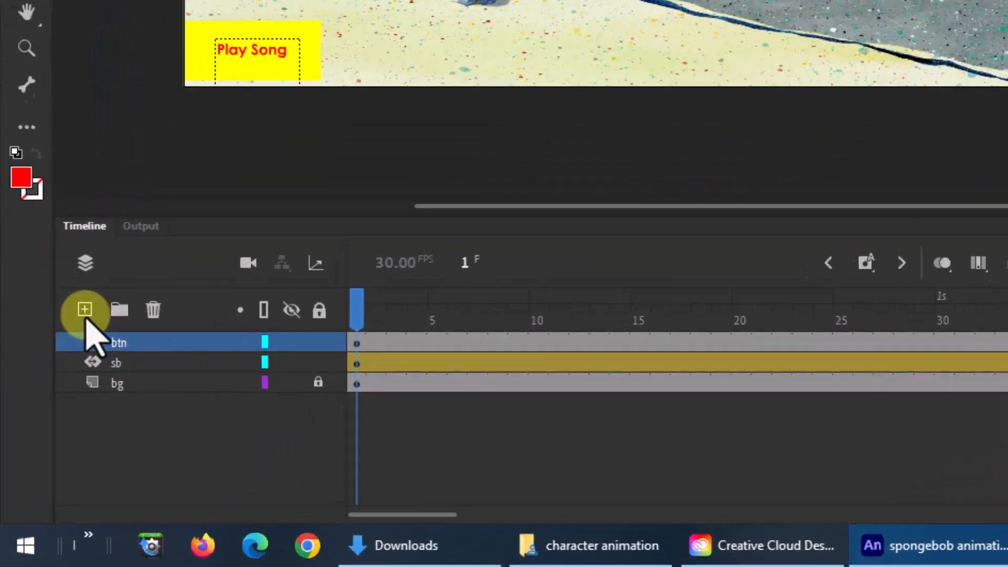
{"action": "left_click", "coordinate": [42, 441]}
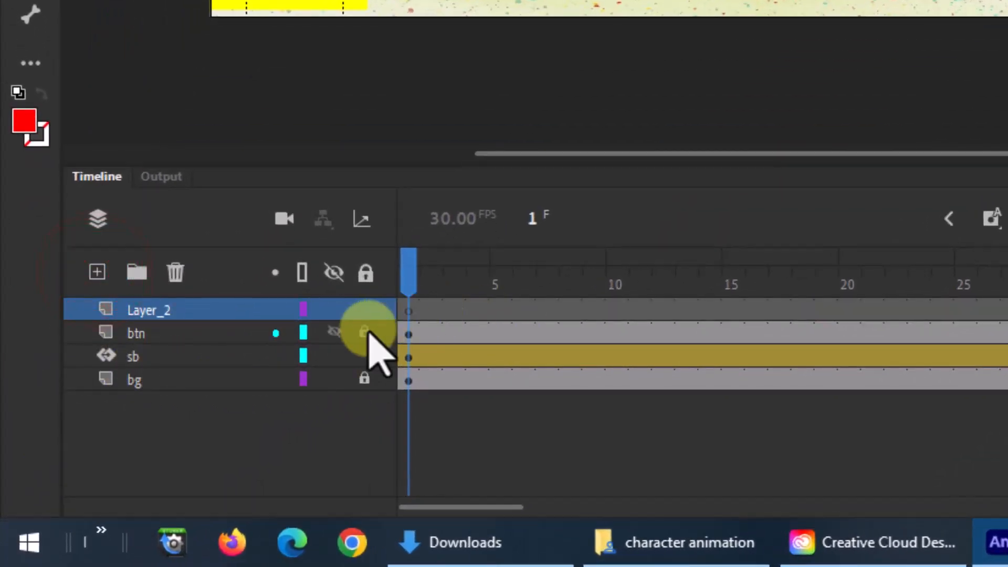
{"action": "left_click", "coordinate": [153, 313]}
{"action": "double_click", "coordinate": [154, 314]}
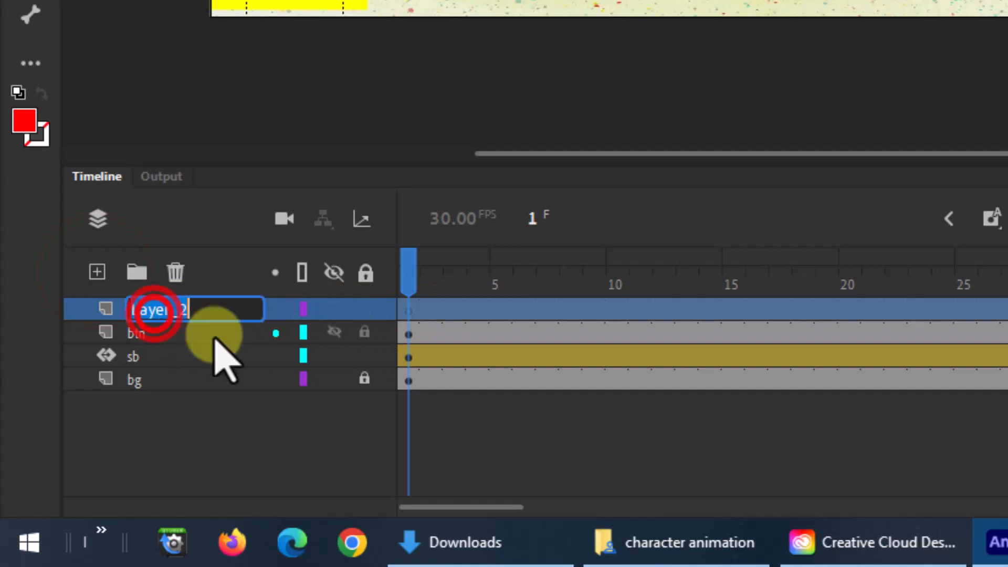
{"action": "type", "text": "actions"}
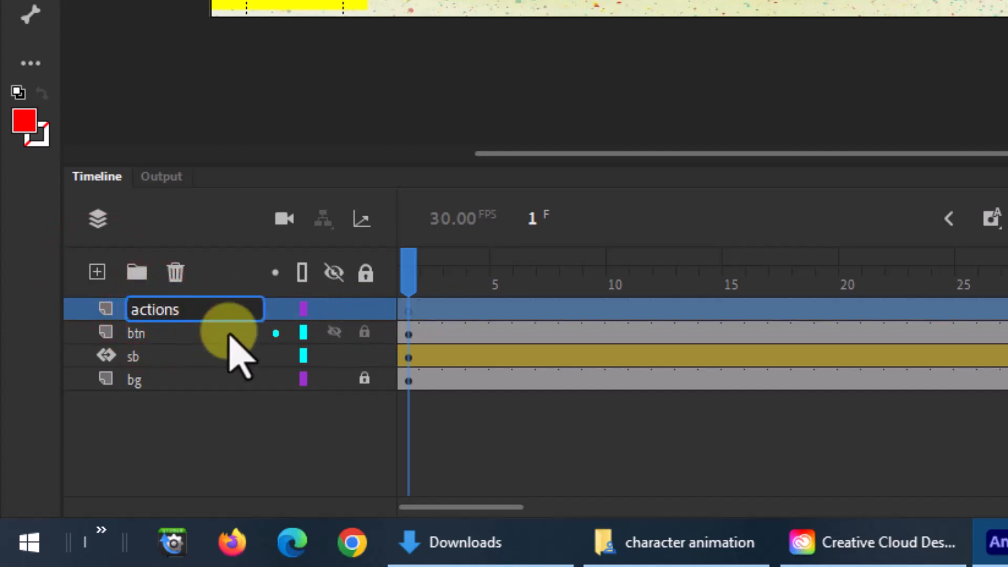
{"action": "key", "text": "Return"}
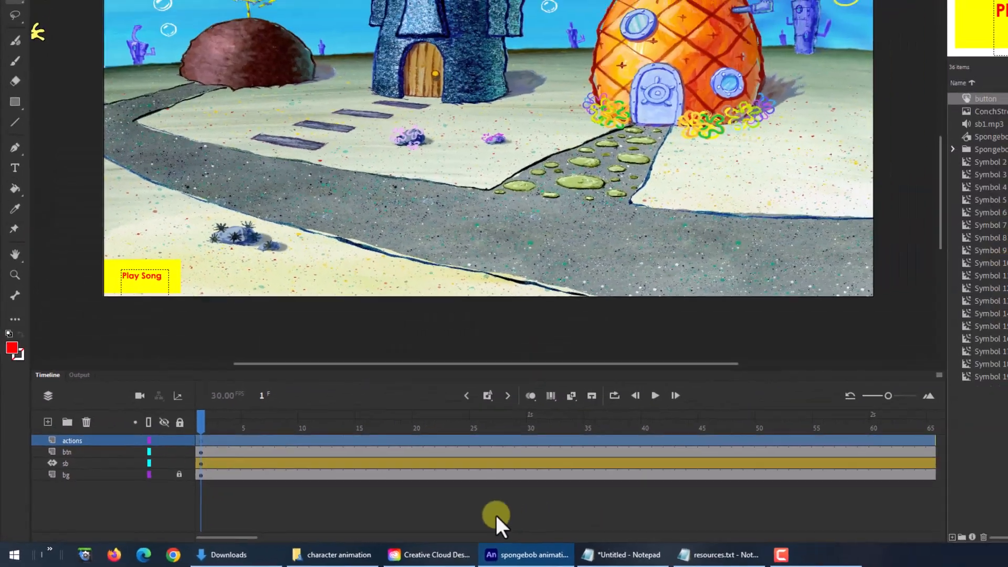
Step: Remove frames 2 to 210 from the actions layer so that only frame 1 remains
{"action": "left_click_drag", "start_coordinate": [250, 539], "coordinate": [419, 533]}
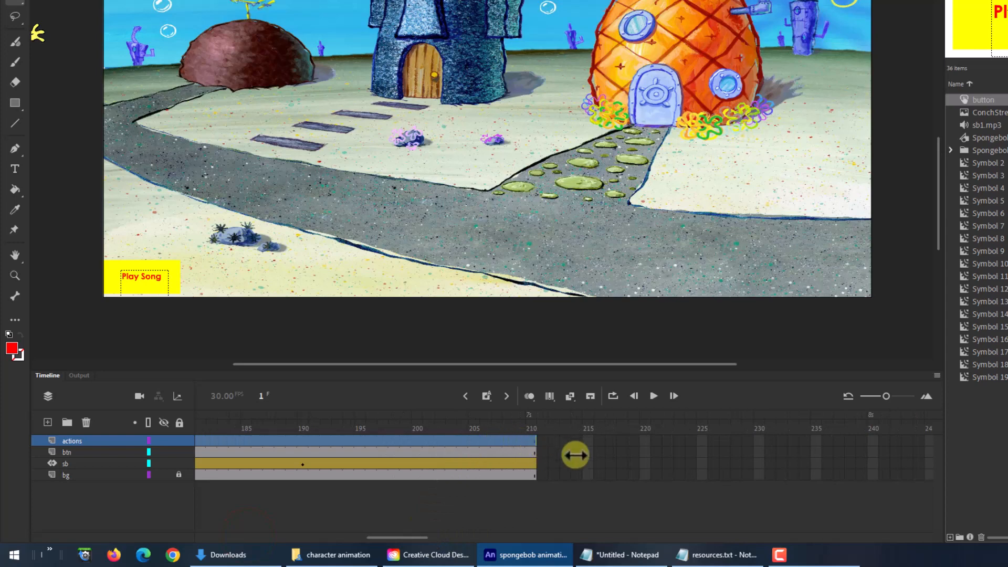
{"action": "left_click", "coordinate": [578, 506]}
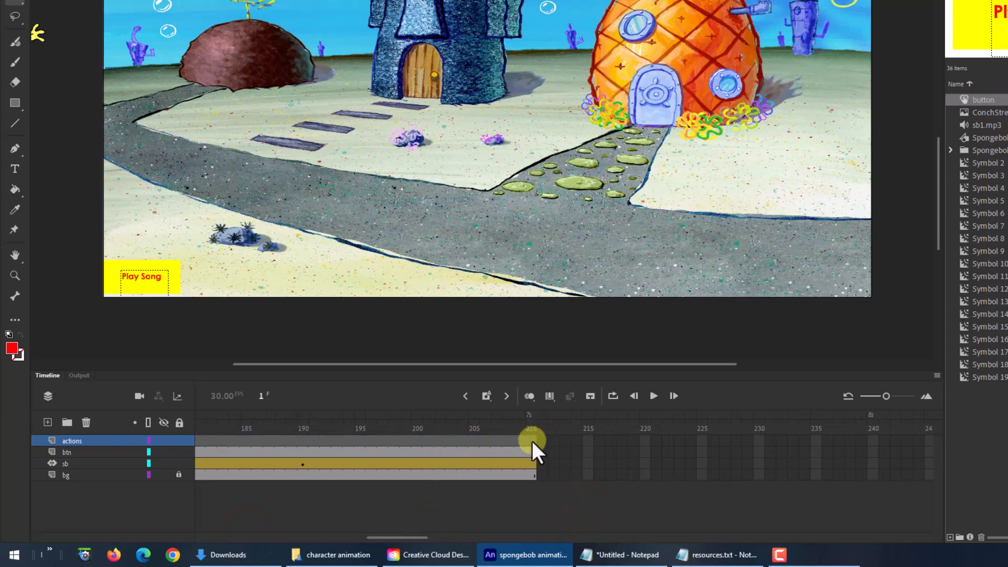
{"action": "left_click_drag", "start_coordinate": [531, 440], "coordinate": [211, 444]}
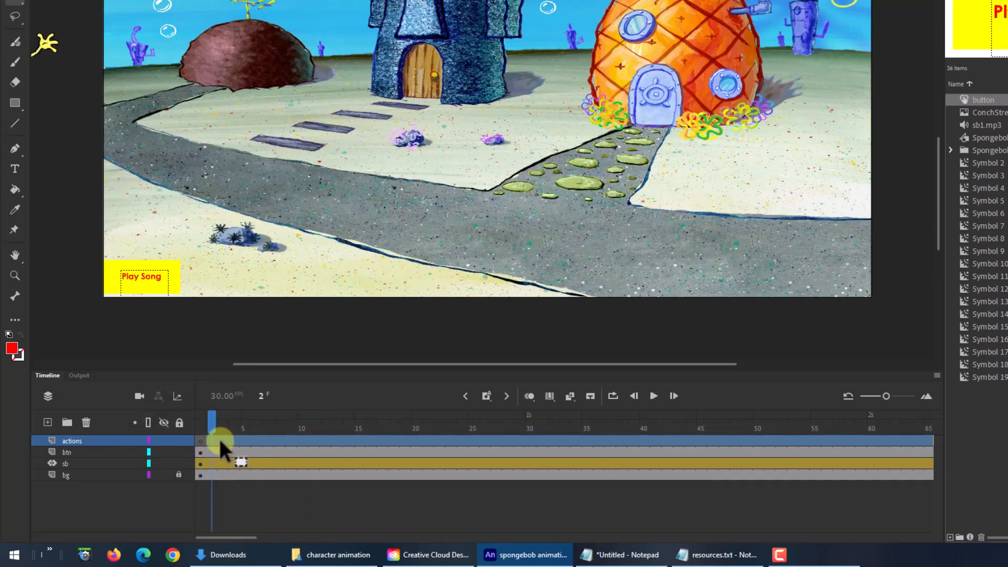
{"action": "right_click", "coordinate": [213, 441]}
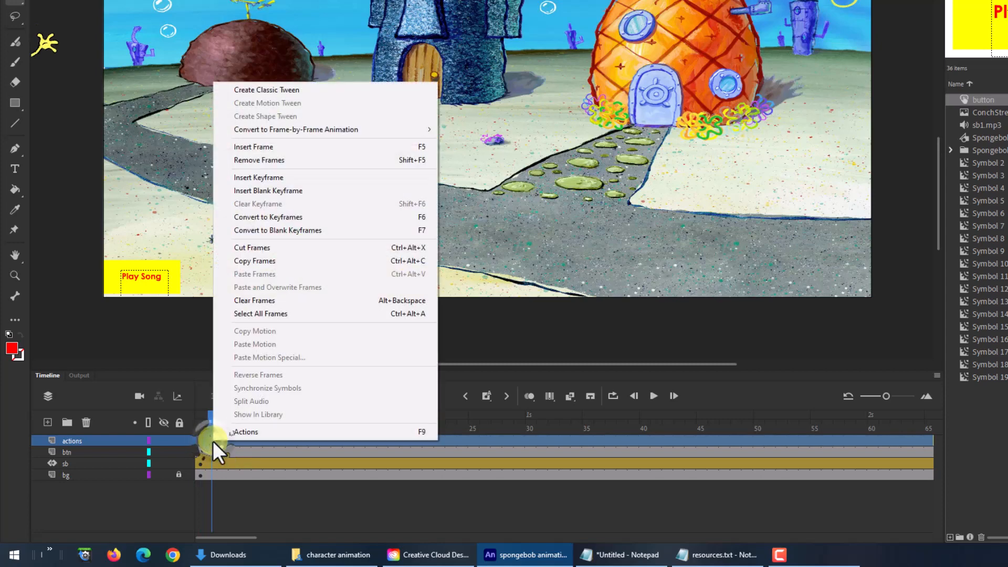
{"action": "left_click", "coordinate": [256, 159]}
{"action": "left_click", "coordinate": [275, 497]}
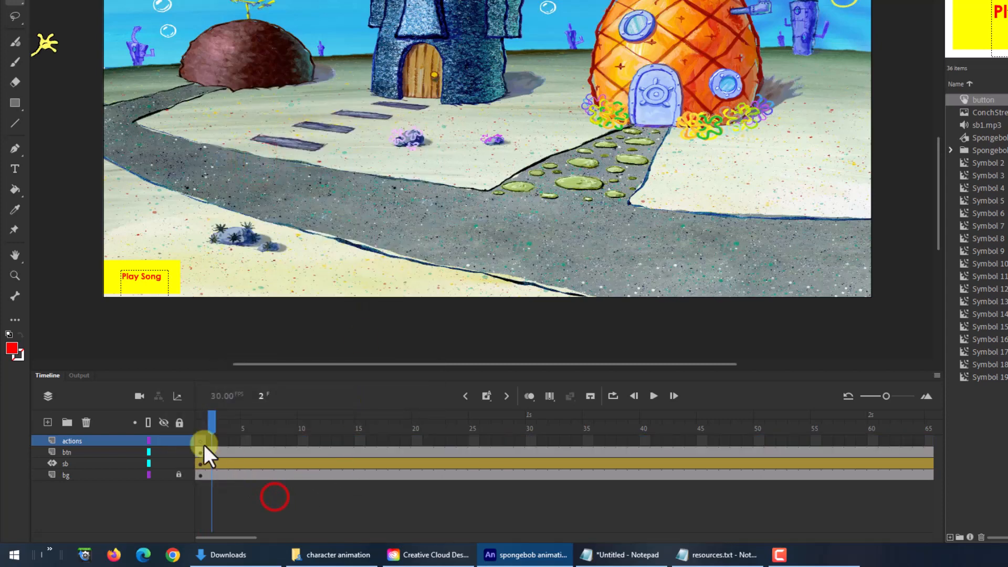
Step: Open the Actions editor for frame 1 of the actions layer and place the cursor on its first line
{"action": "left_click_drag", "start_coordinate": [203, 444], "coordinate": [234, 457]}
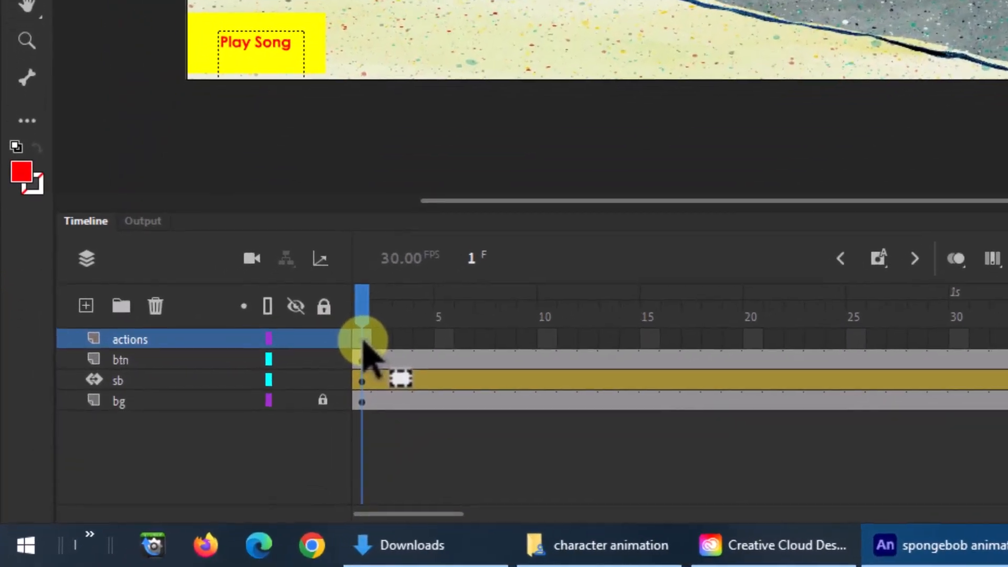
{"action": "right_click", "coordinate": [201, 444]}
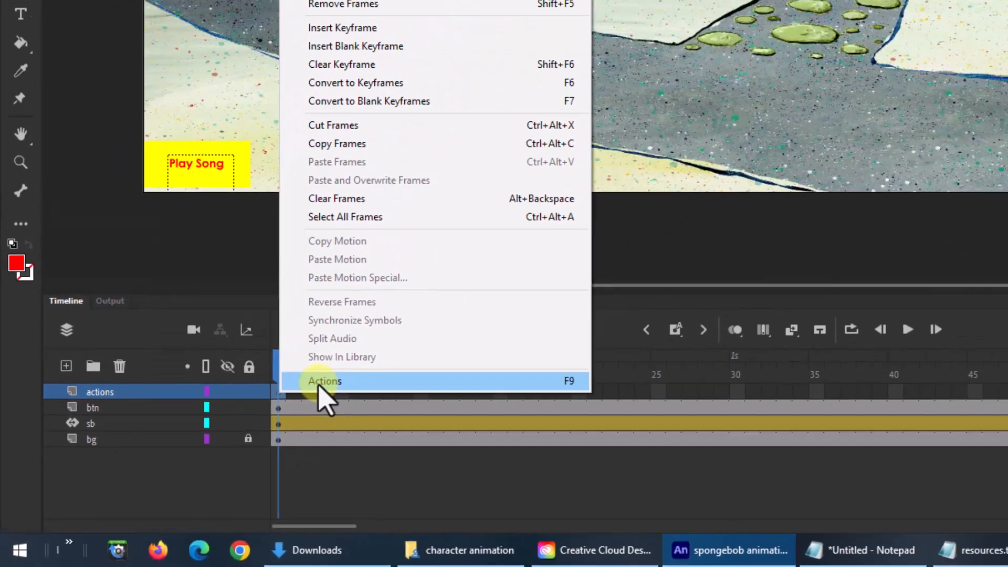
{"action": "left_click", "coordinate": [420, 324]}
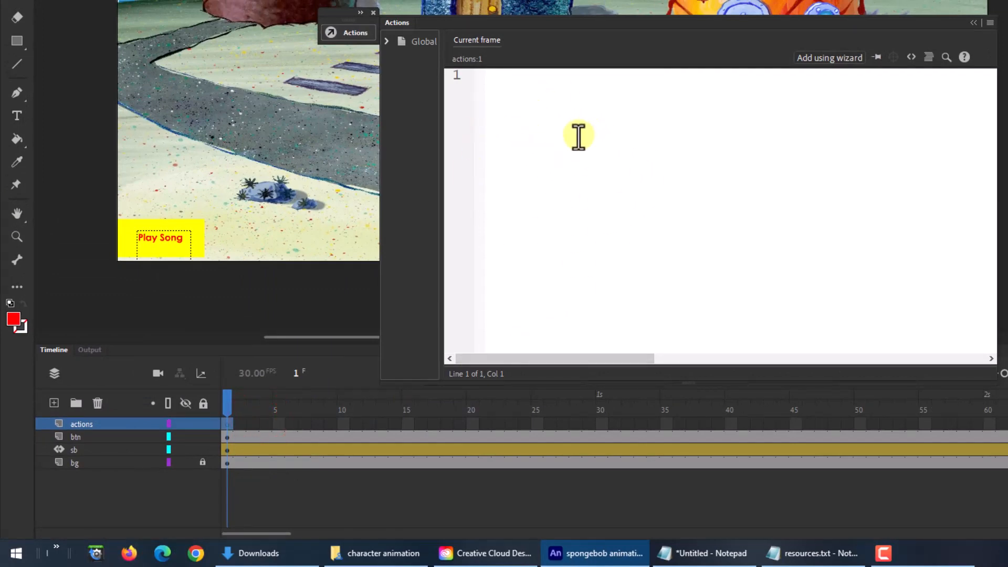
{"action": "left_click", "coordinate": [505, 85]}
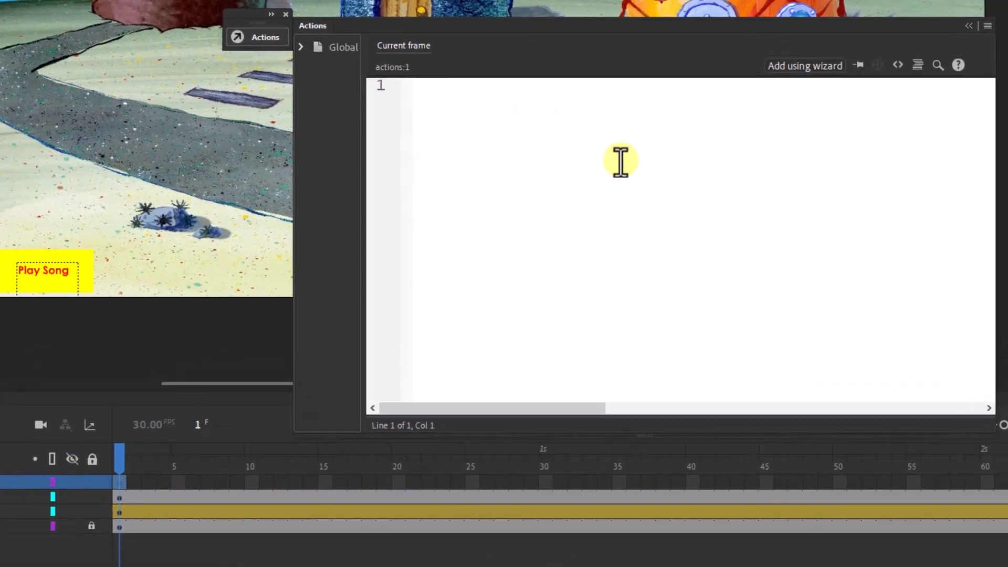
Step: Write this.playsong_btn.addEventListener on line 1 of the script
{"action": "type", "text": "thi"}
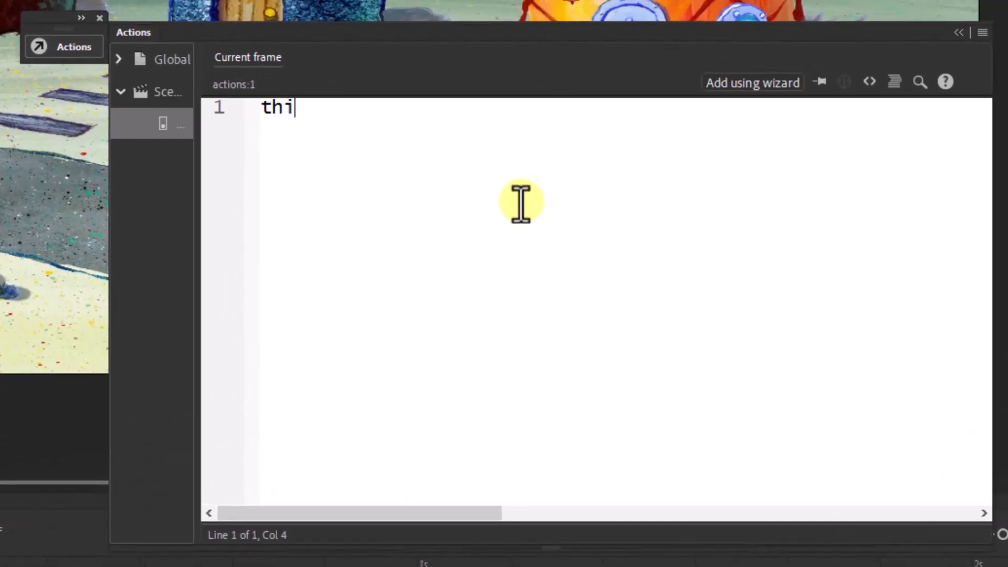
{"action": "type", "text": "s."}
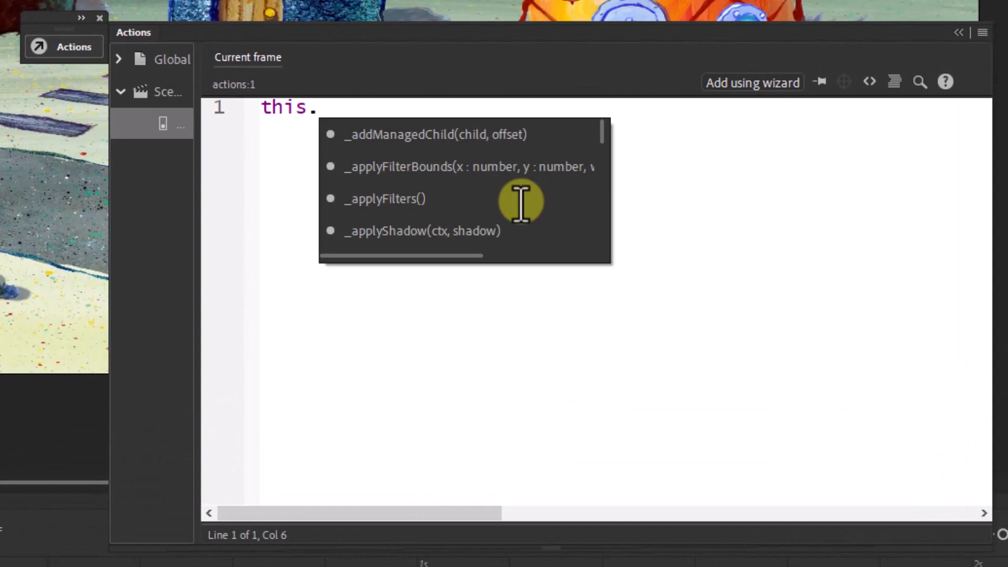
{"action": "type", "text": "plays"}
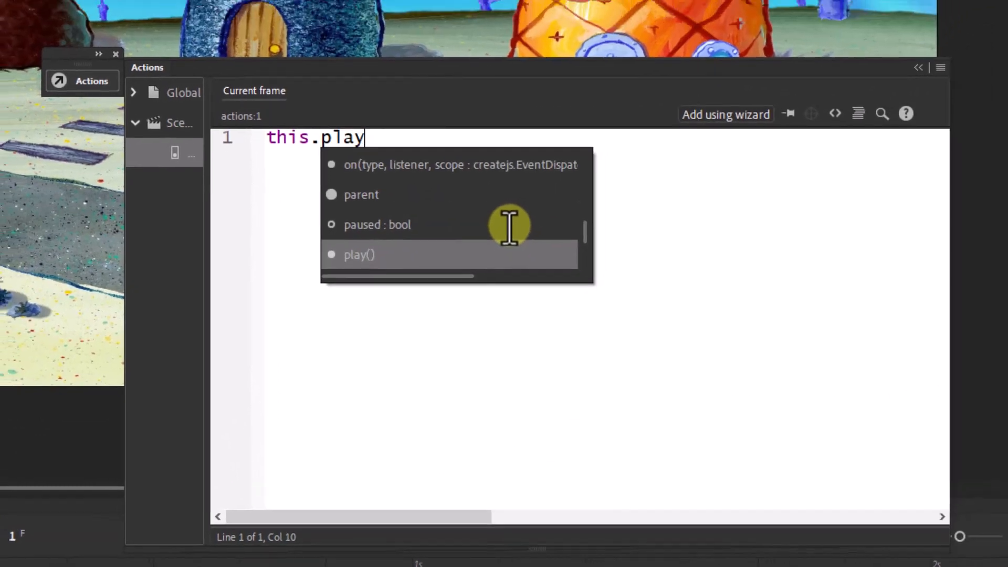
{"action": "type", "text": "ong"}
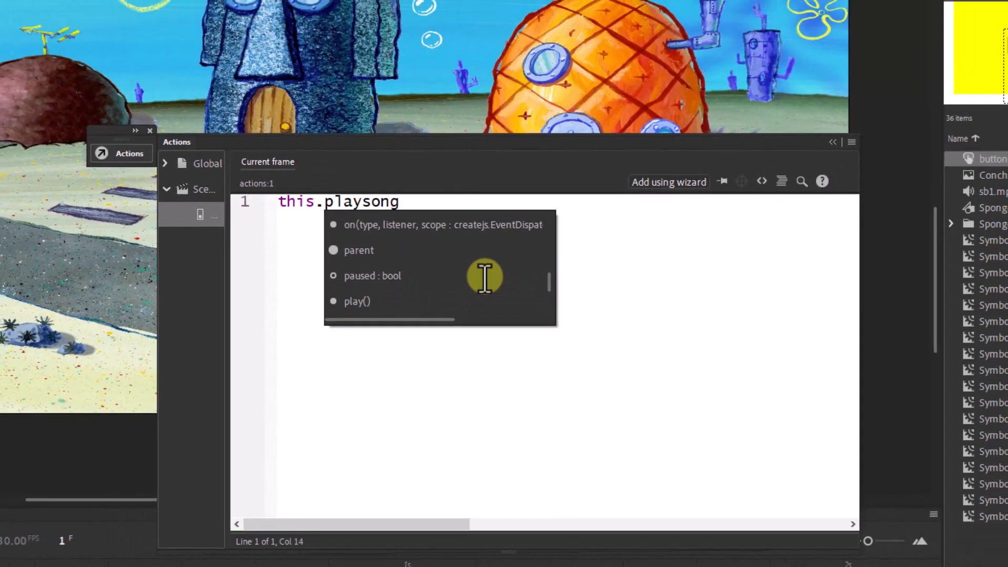
{"action": "type", "text": "_btn.addE"}
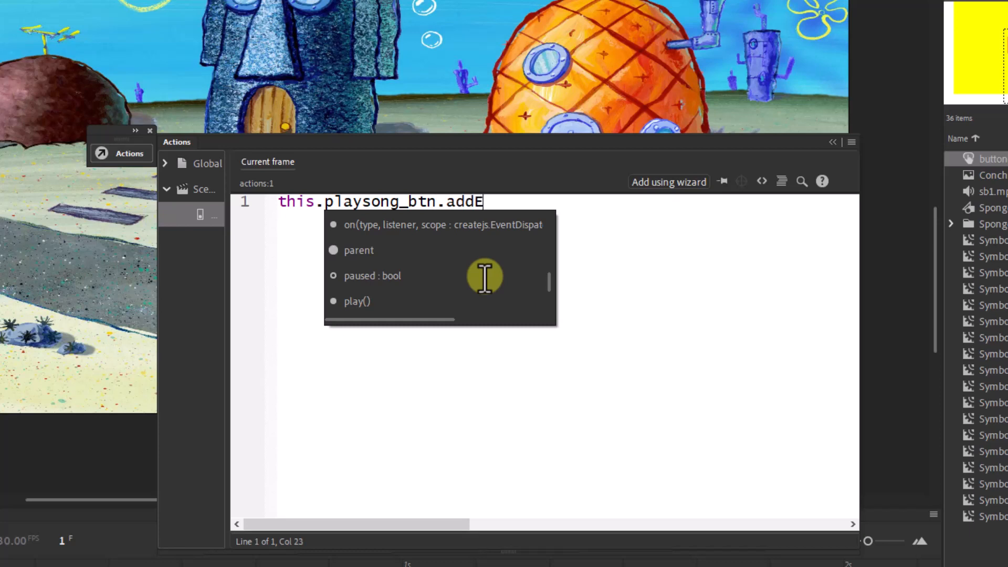
{"action": "type", "text": "ventListener"}
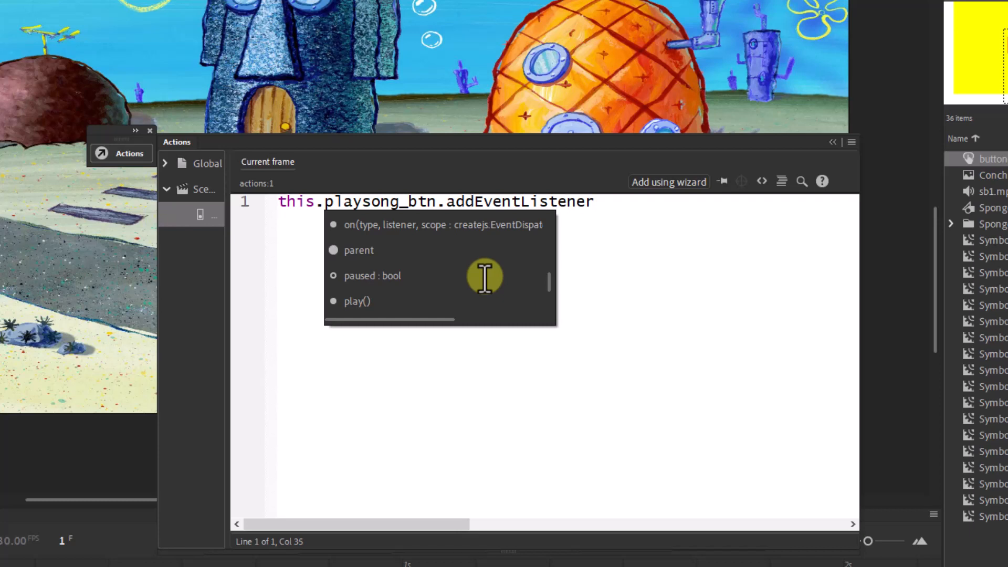
Step: Give addEventListener a pair of parentheses with the quoted event type "click" as its first argument
{"action": "type", "text": "(cl"}
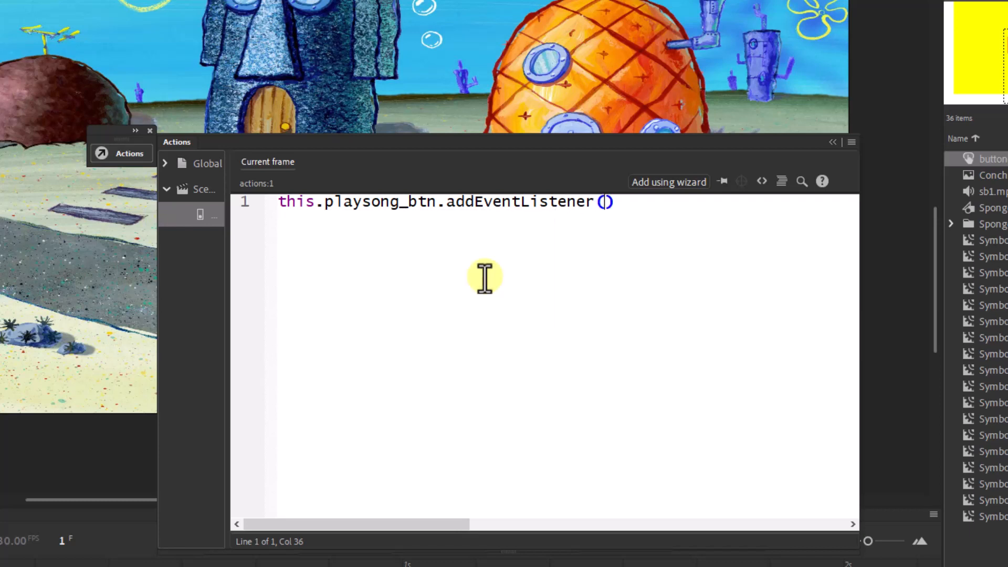
{"action": "type", "text": "ick"}
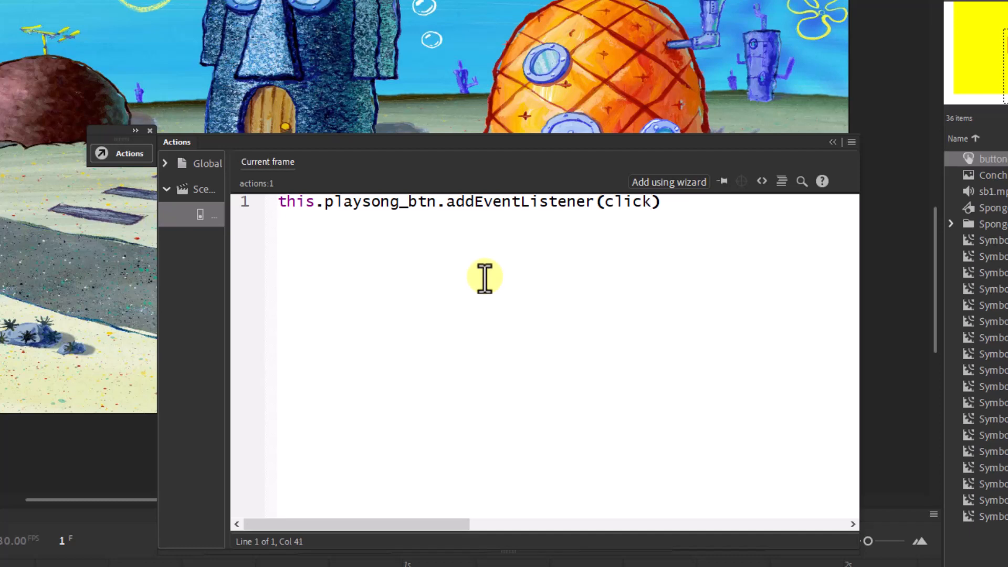
{"action": "key", "text": "Left"}
{"action": "key", "text": "Left"}
{"action": "key", "text": "Left"}
{"action": "key", "text": "Left"}
{"action": "key", "text": "Left"}
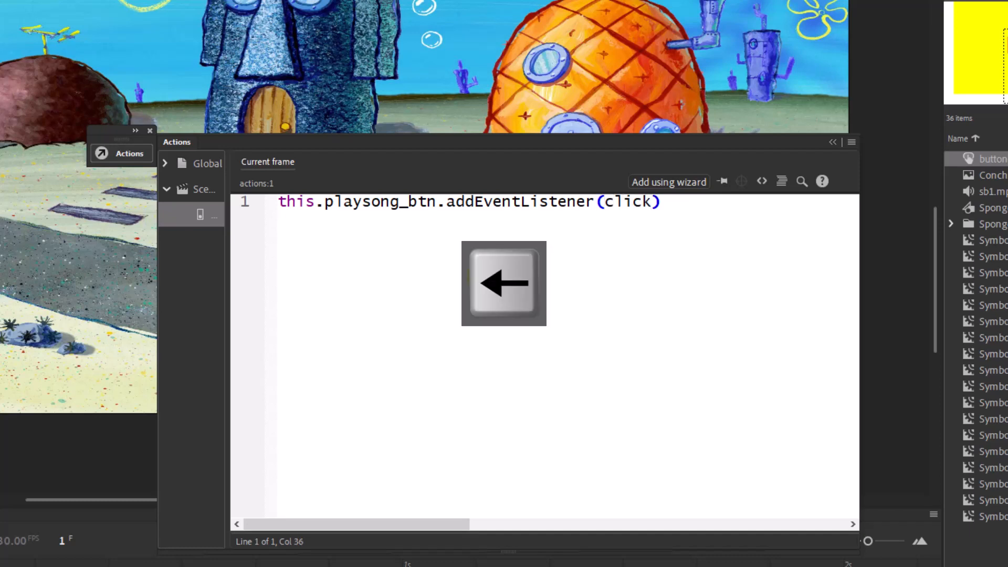
{"action": "type", "text": "\""}
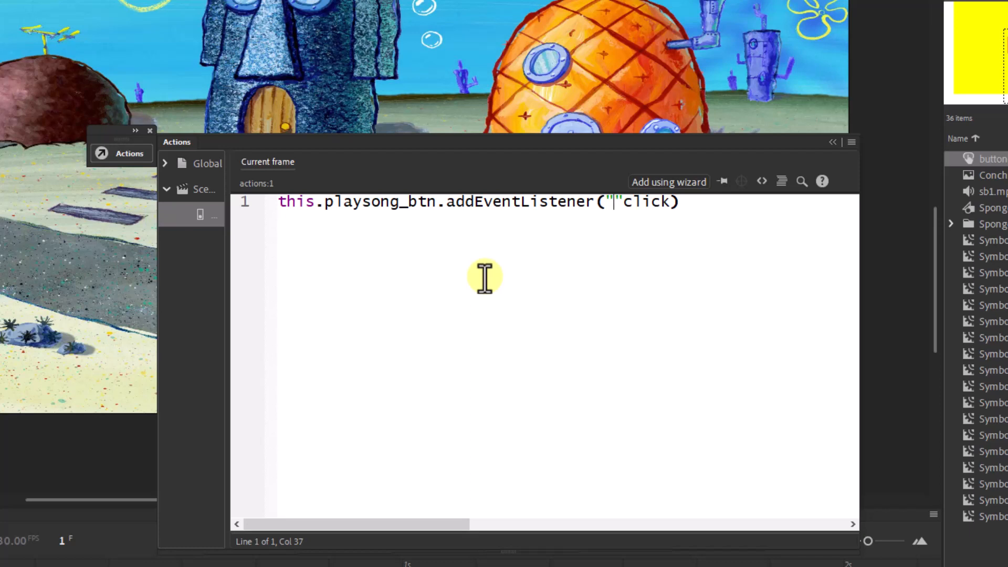
{"action": "key", "text": "Right"}
{"action": "key", "text": "Delete"}
{"action": "key", "text": "Delete"}
{"action": "key", "text": "Delete"}
{"action": "key", "text": "Delete"}
{"action": "key", "text": "Delete"}
{"action": "key", "text": "Left"}
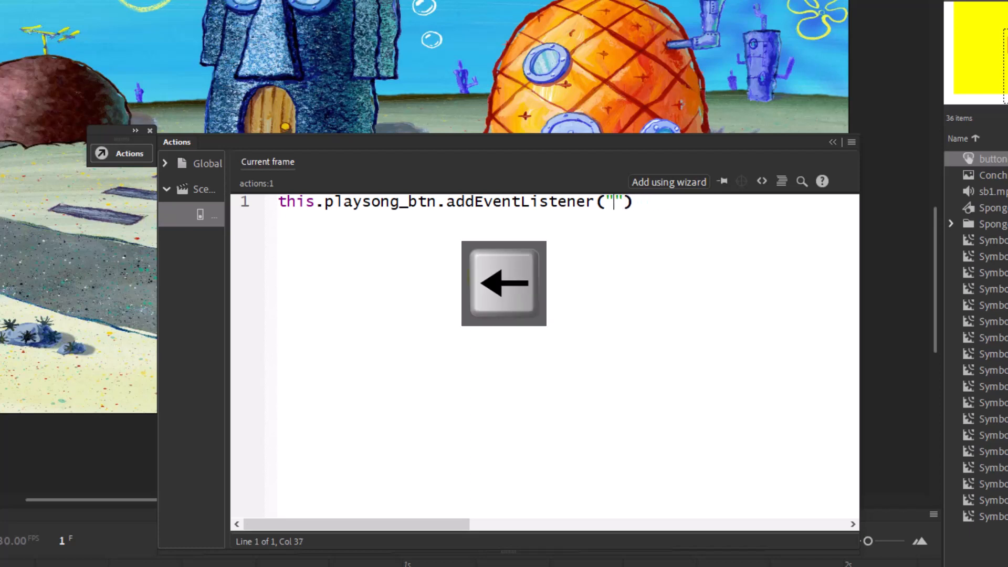
{"action": "type", "text": "click"}
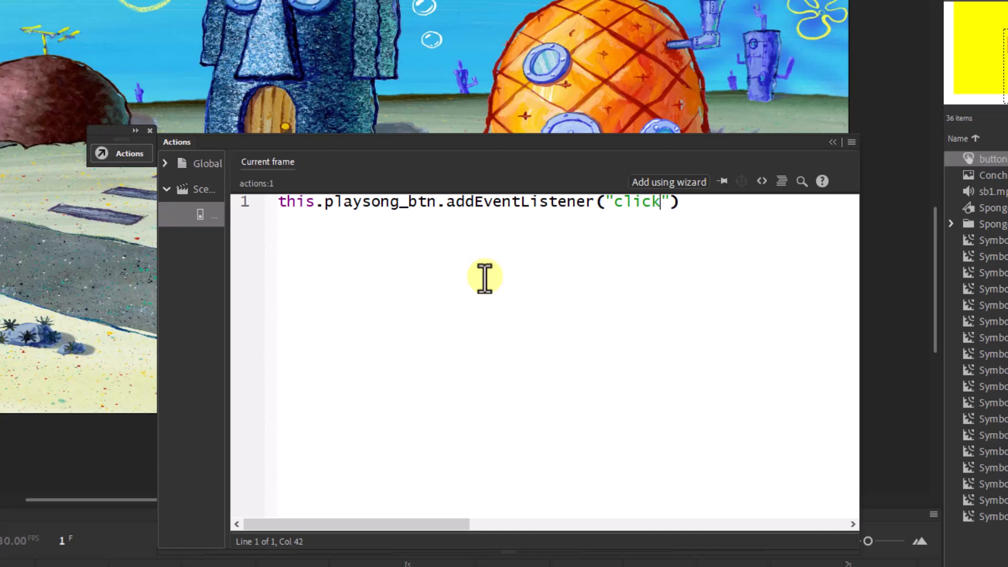
Step: Add playSong as the listener's second argument, separated by a comma, and end the statement with a semicolon
{"action": "key", "text": "Right"}
{"action": "type", "text": ","}
{"action": "type", "text": "playS"}
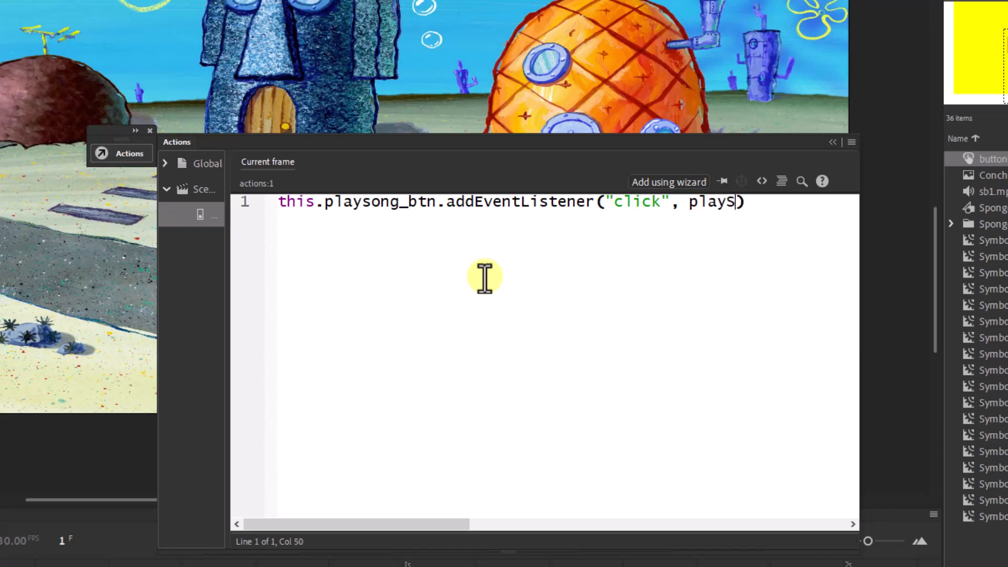
{"action": "type", "text": "ong"}
{"action": "key", "text": "Right"}
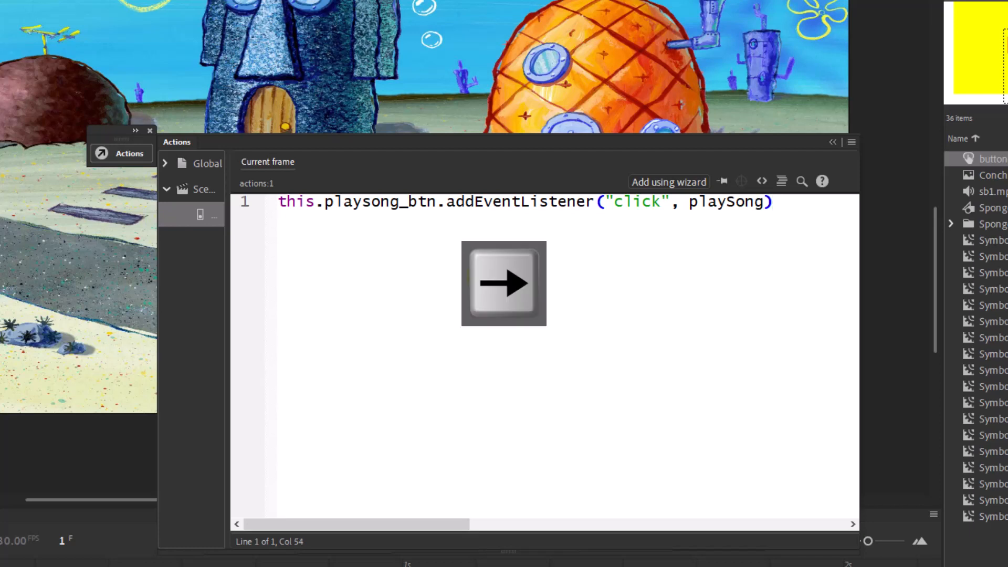
{"action": "type", "text": ";"}
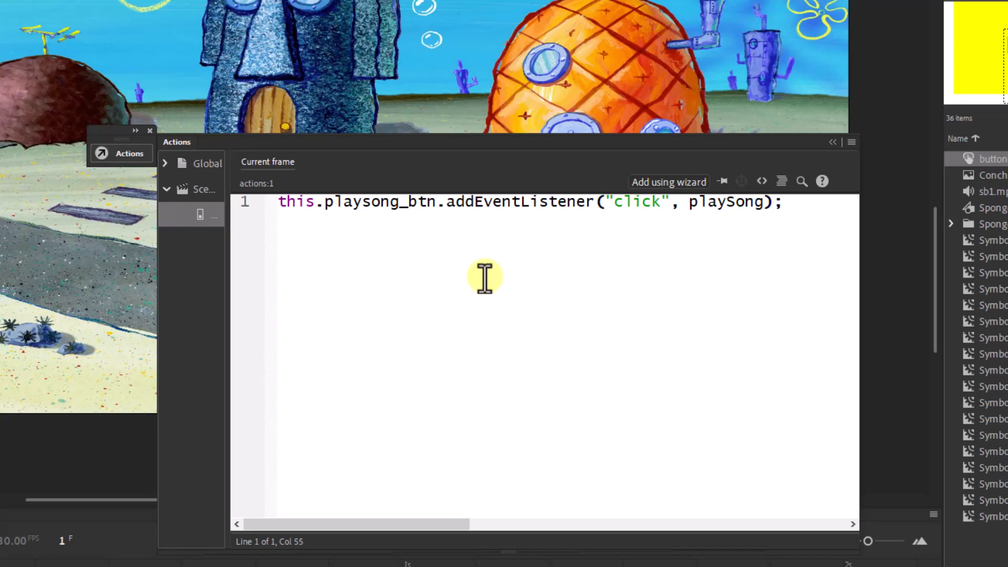
Step: Leave a blank line under the listener and begin a function declaration named playSong on line 3
{"action": "key", "text": "Return"}
{"action": "key", "text": "Return"}
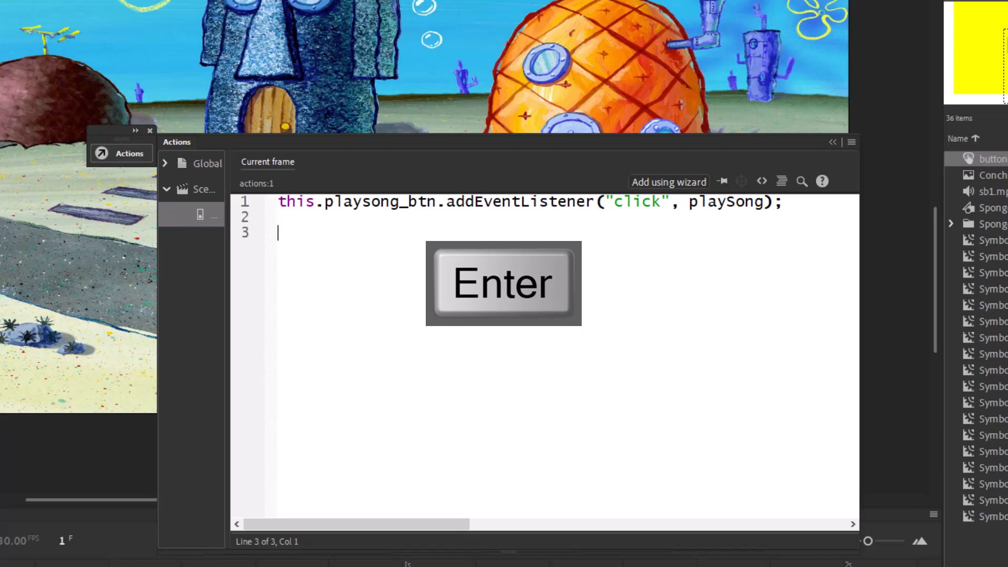
{"action": "type", "text": "function"}
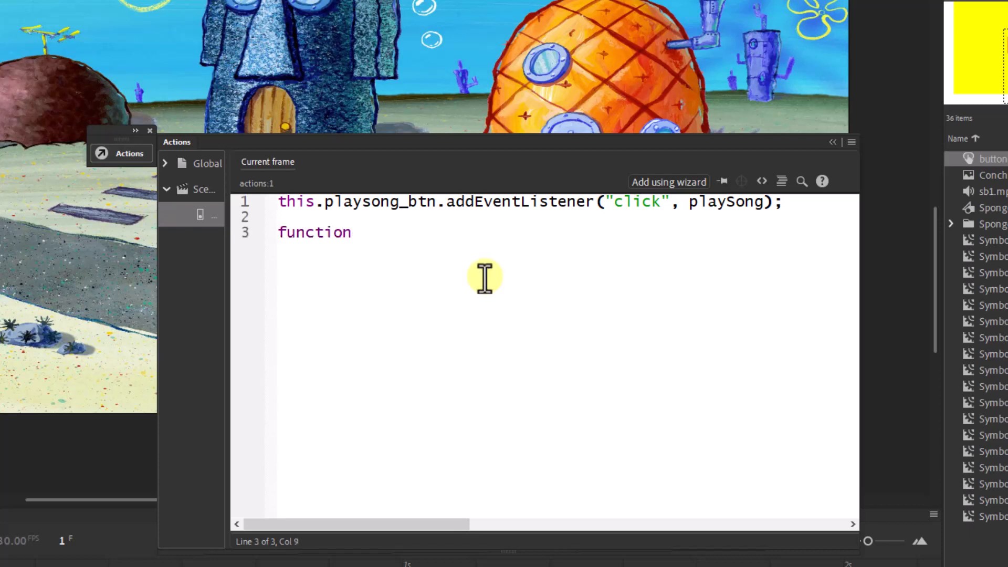
{"action": "type", "text": " playSong"}
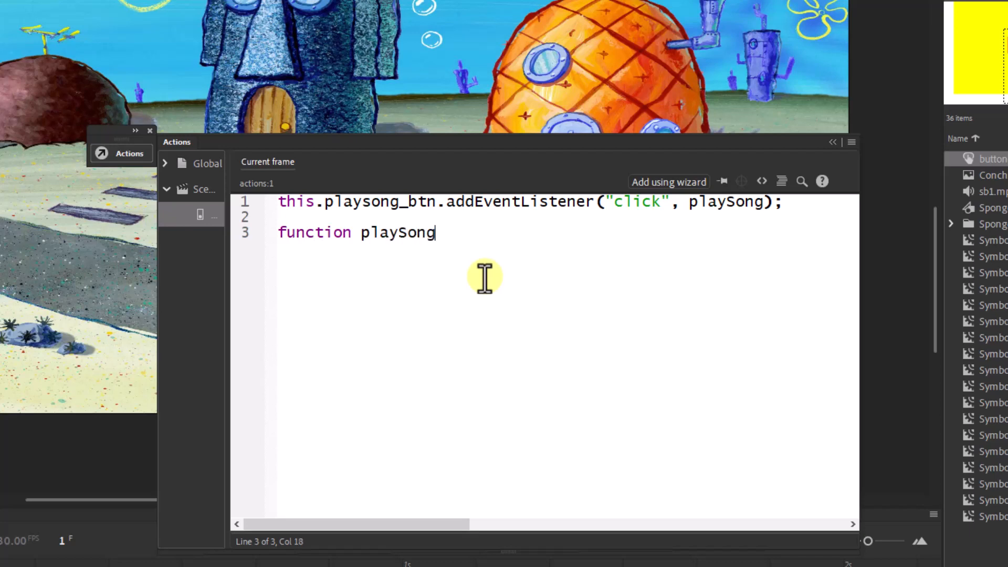
Step: Copy the handler name playSong from the event listener and paste it over the function's name on line 3
{"action": "double_click", "coordinate": [718, 202]}
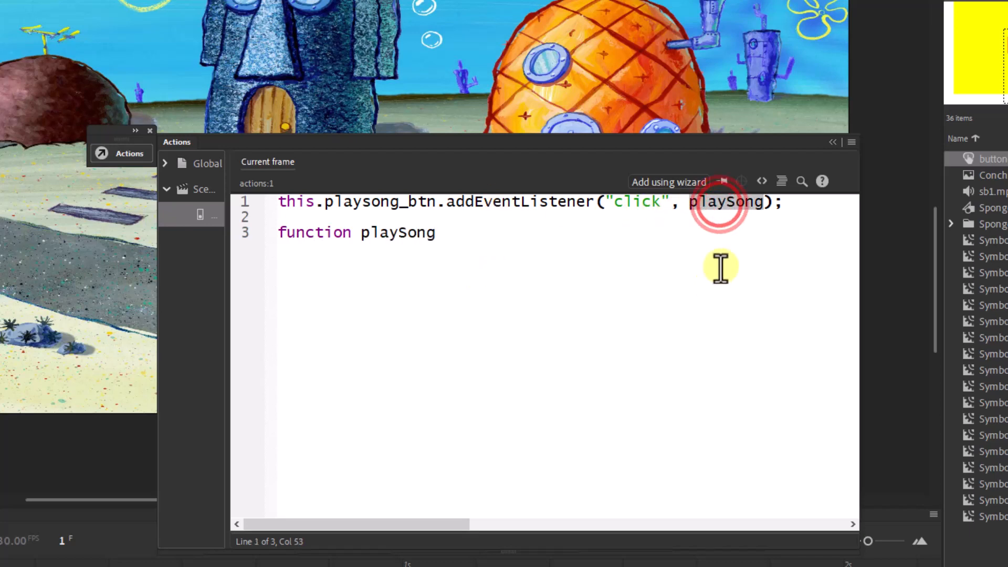
{"action": "left_click", "coordinate": [690, 202]}
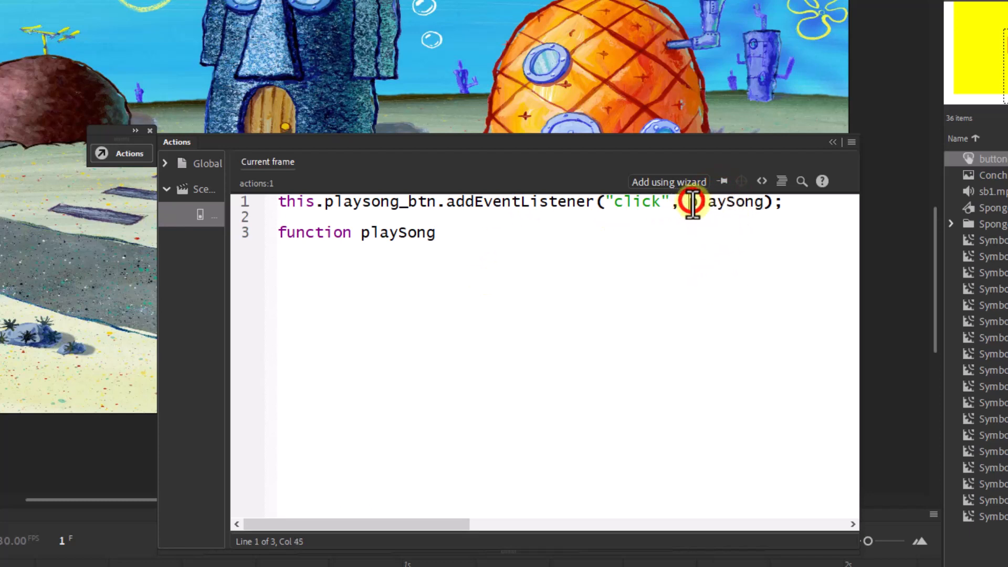
{"action": "left_click_drag", "start_coordinate": [713, 206], "coordinate": [760, 206]}
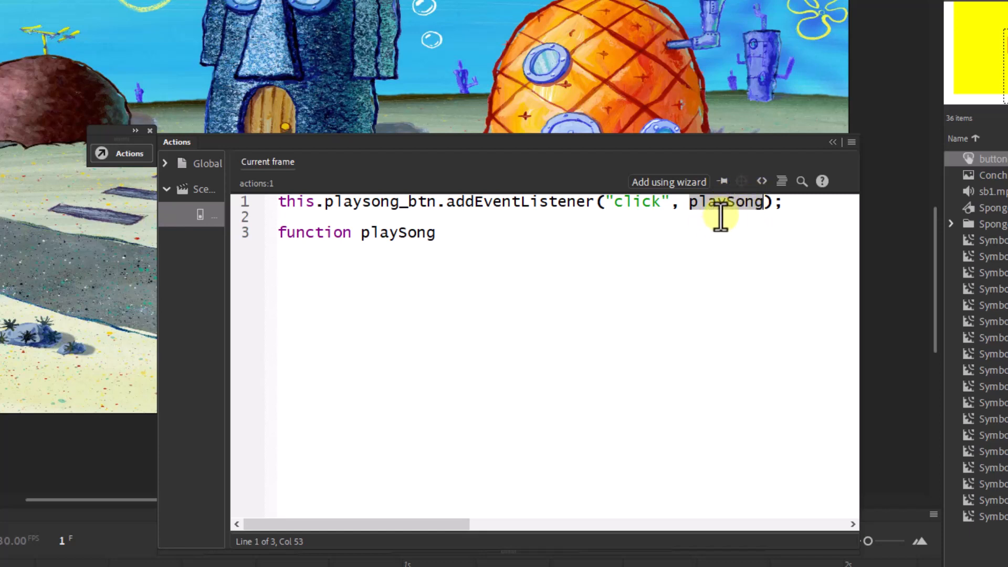
{"action": "left_click", "coordinate": [720, 243]}
{"action": "double_click", "coordinate": [722, 203]}
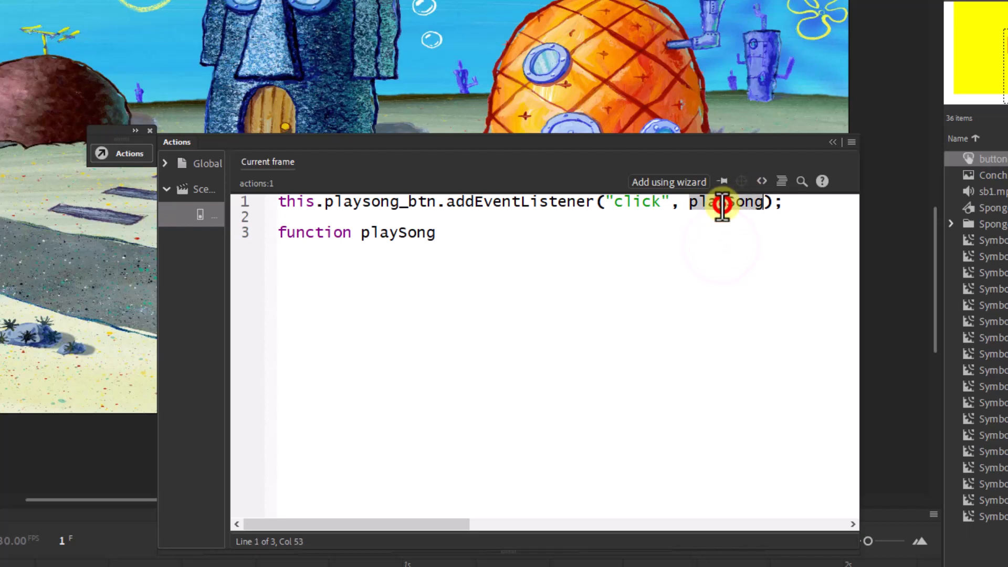
{"action": "key", "text": "ctrl+c"}
{"action": "double_click", "coordinate": [401, 232]}
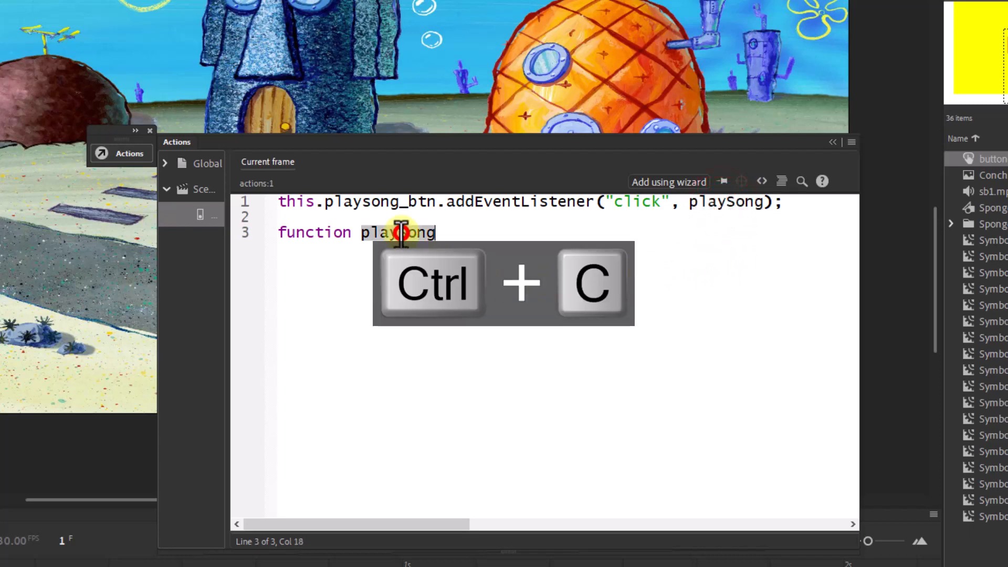
{"action": "key", "text": "ctrl+v"}
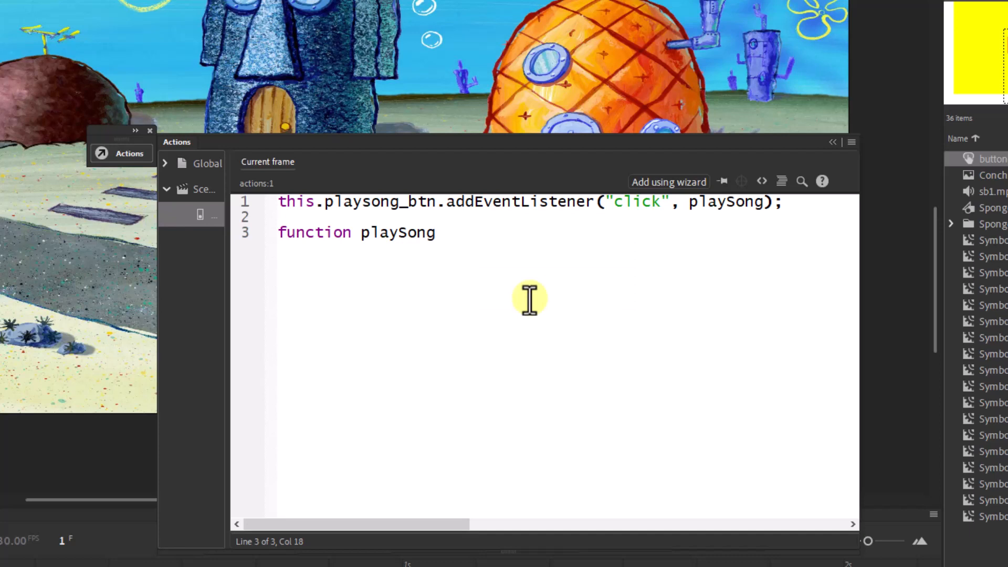
Step: Complete the playSong function's declaration with empty parentheses and a curly-brace body containing one empty line
{"action": "type", "text": "("}
{"action": "key", "text": "Right"}
{"action": "type", "text": "{"}
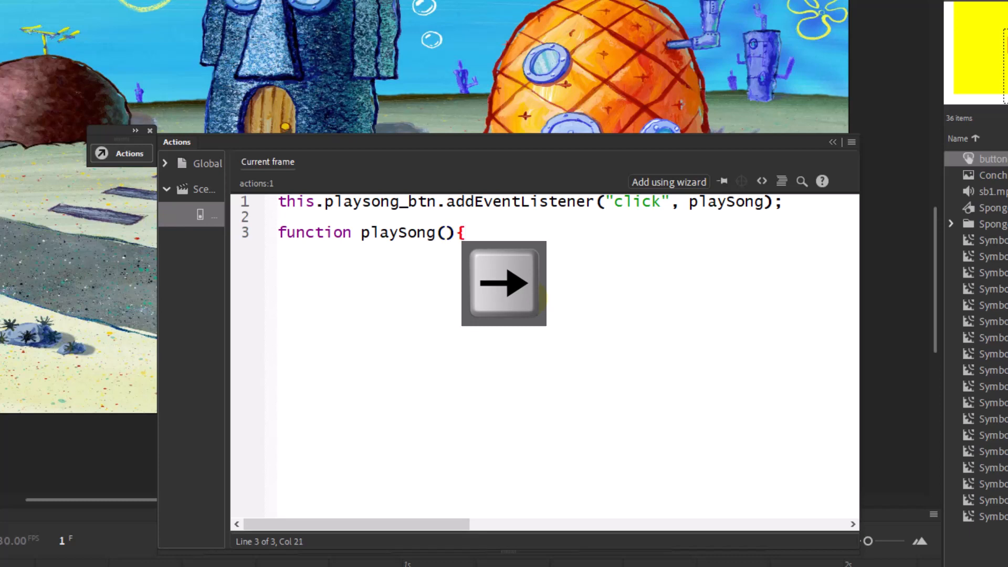
{"action": "key", "text": "Return"}
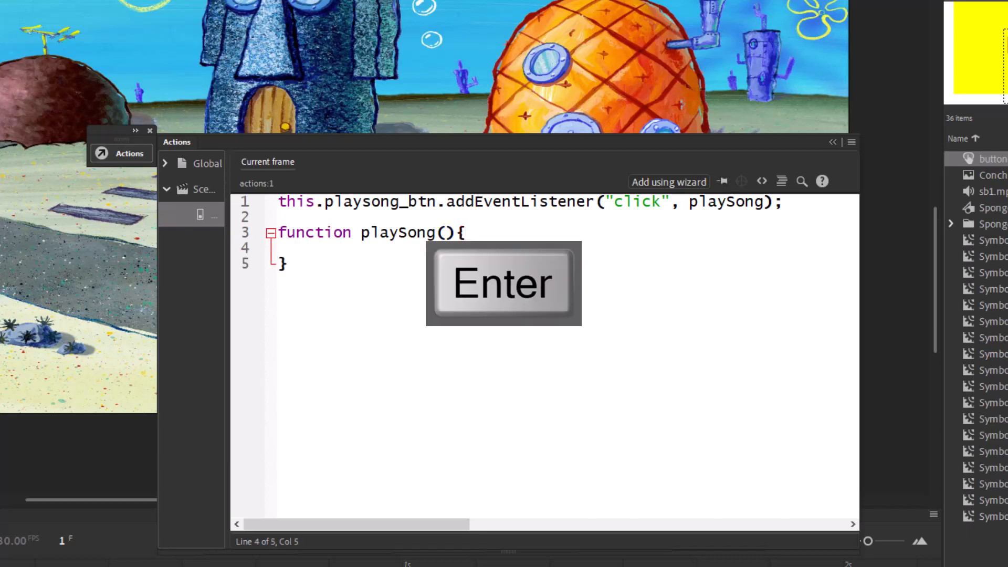
Step: Write createjs.Sound.play("sb_theme"); in the playSong function's body and add a new line under it
{"action": "type", "text": "crea"}
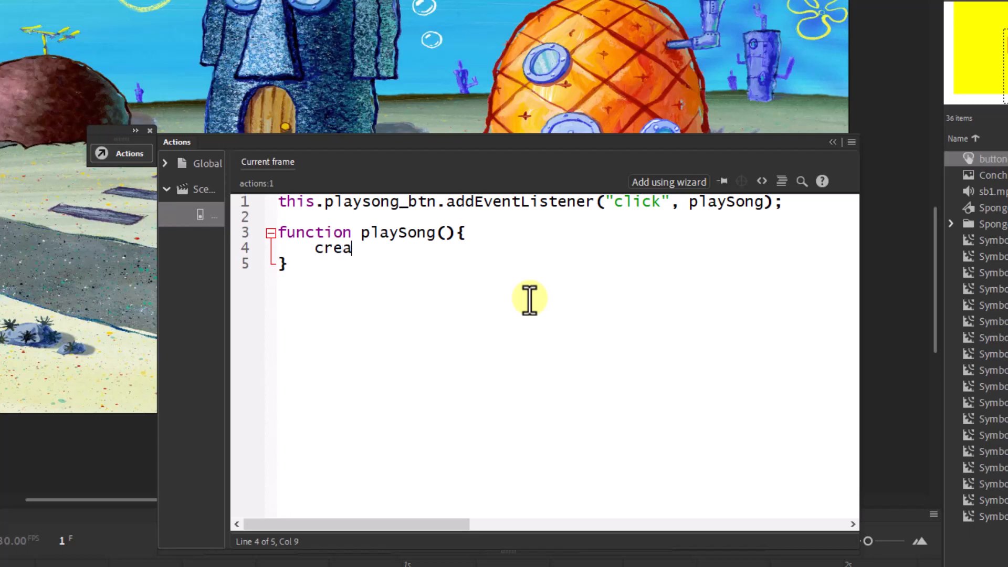
{"action": "type", "text": "tejs.Sound"}
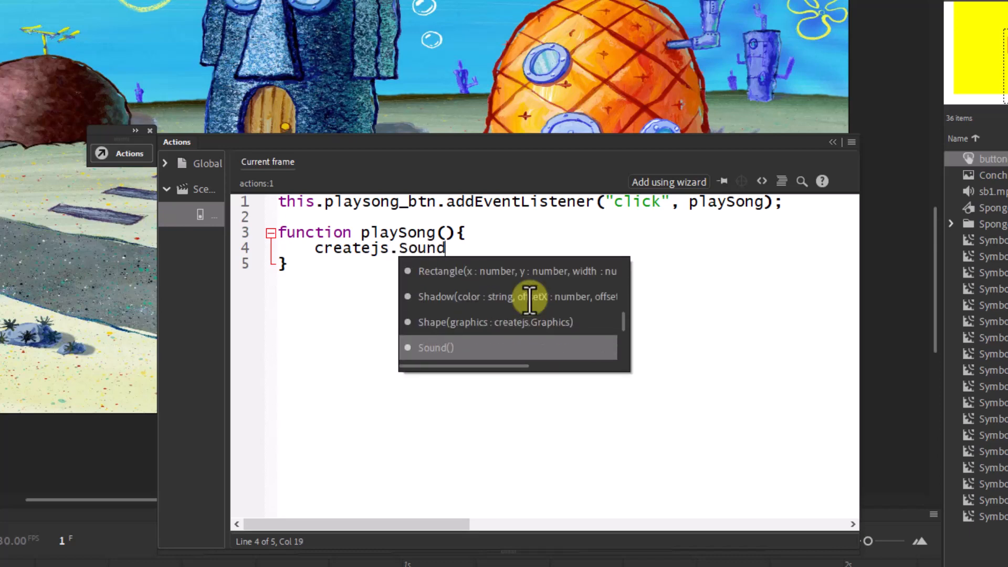
{"action": "type", "text": ".play"}
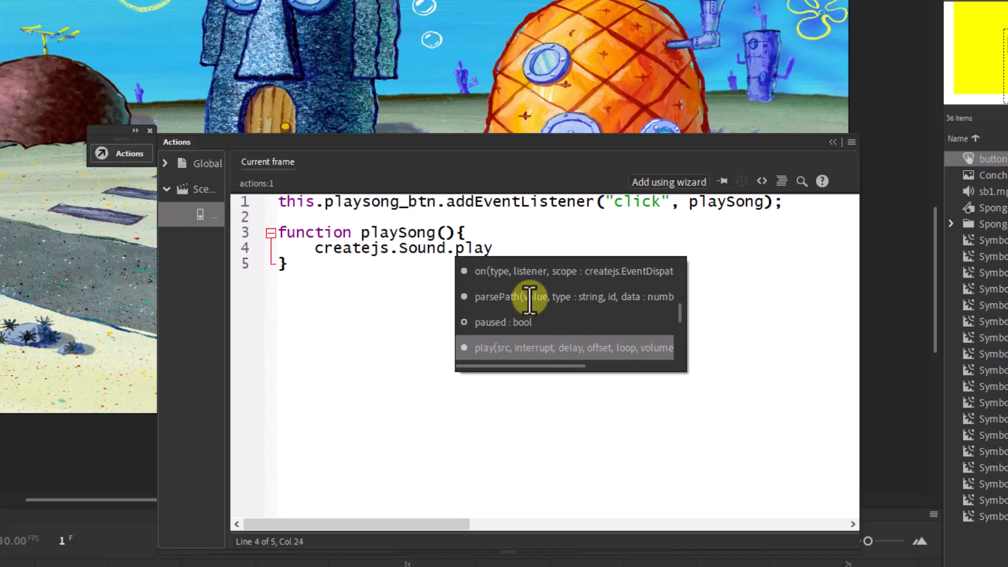
{"action": "type", "text": "(\""}
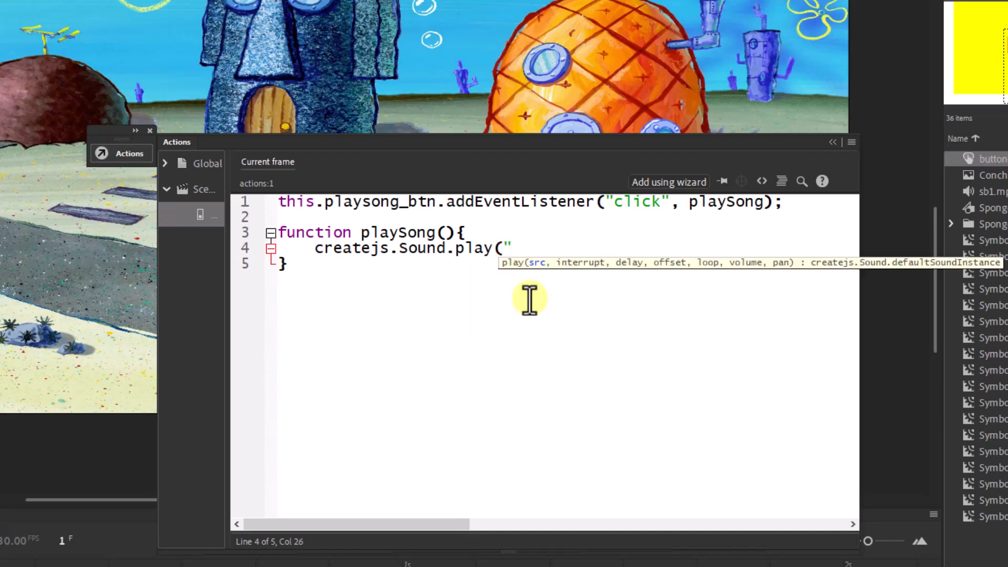
{"action": "type", "text": "sb_theme"}
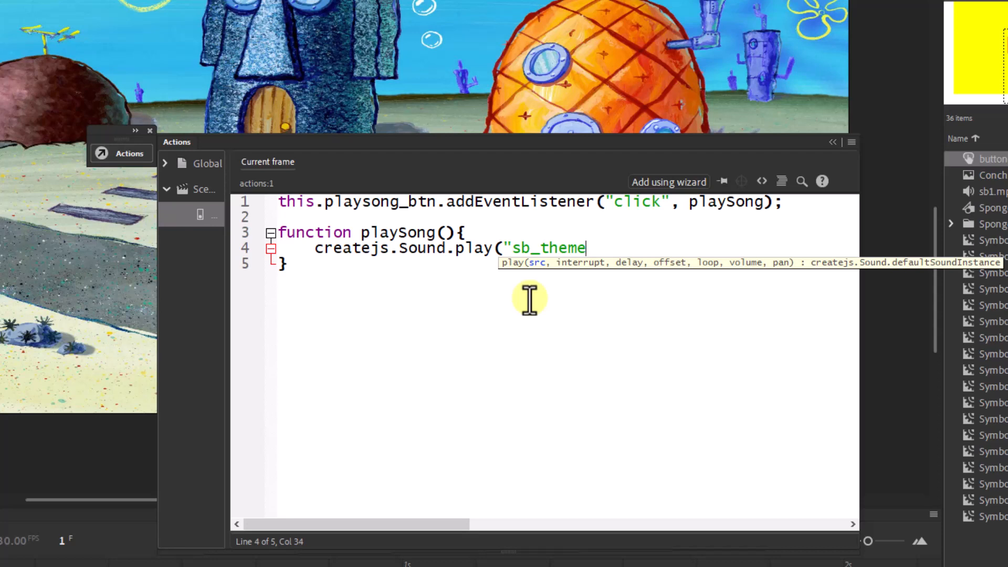
{"action": "type", "text": "\")"}
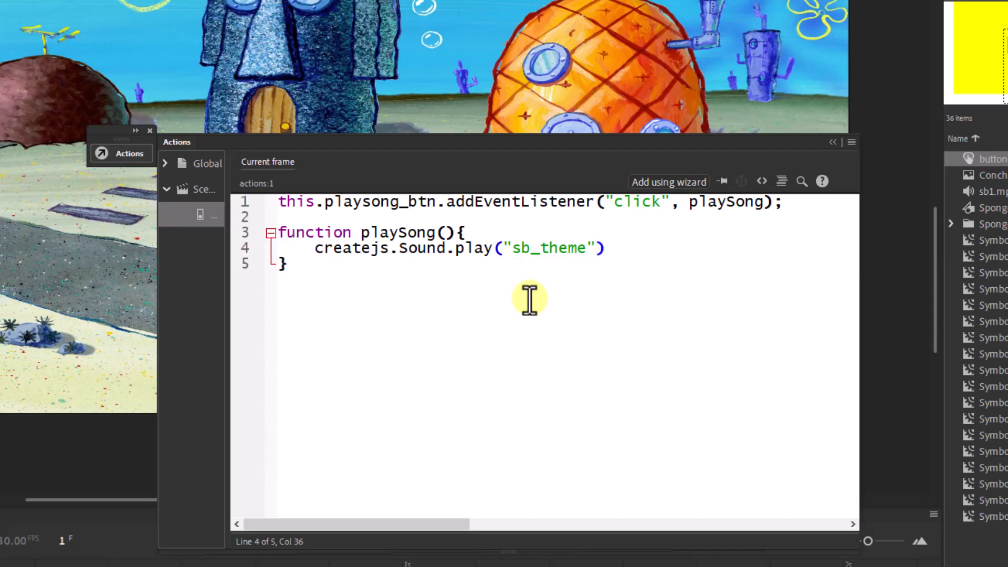
{"action": "type", "text": ";"}
{"action": "key", "text": "Return"}
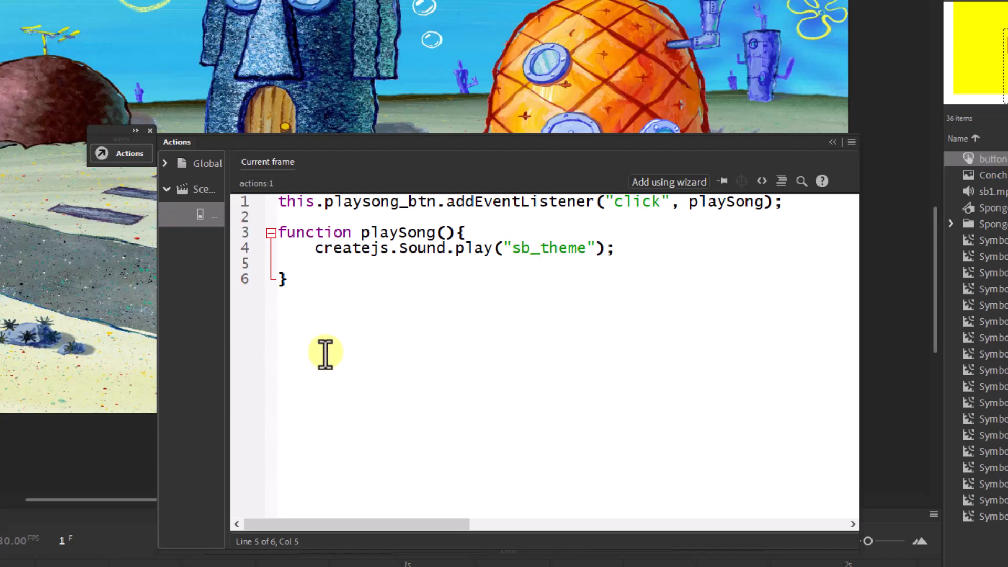
Step: Add the statement exportRoot.playsong_btn.visible=false; on line 5 of the playSong function to hide the button
{"action": "left_click_drag", "start_coordinate": [317, 202], "coordinate": [281, 203]}
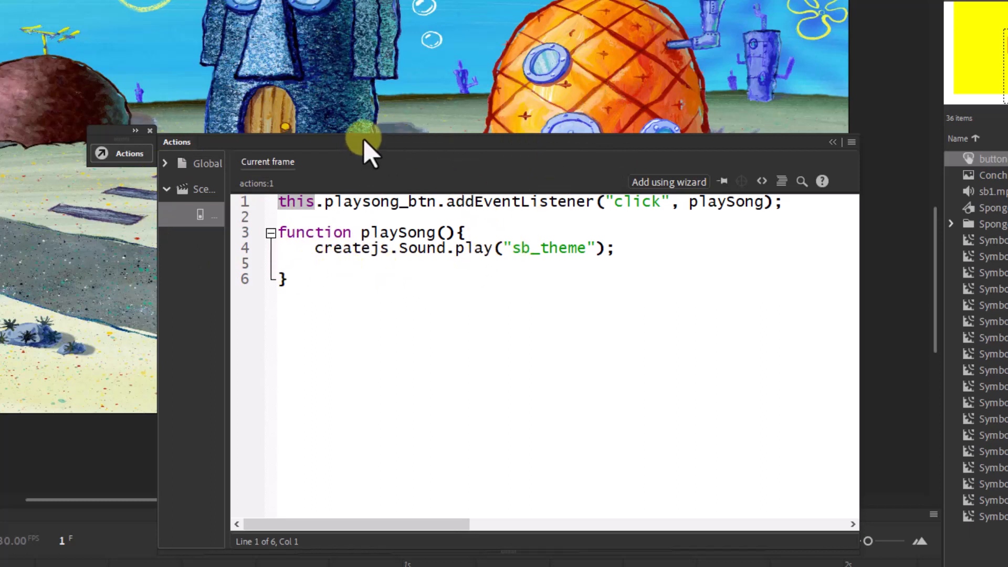
{"action": "left_click", "coordinate": [361, 266]}
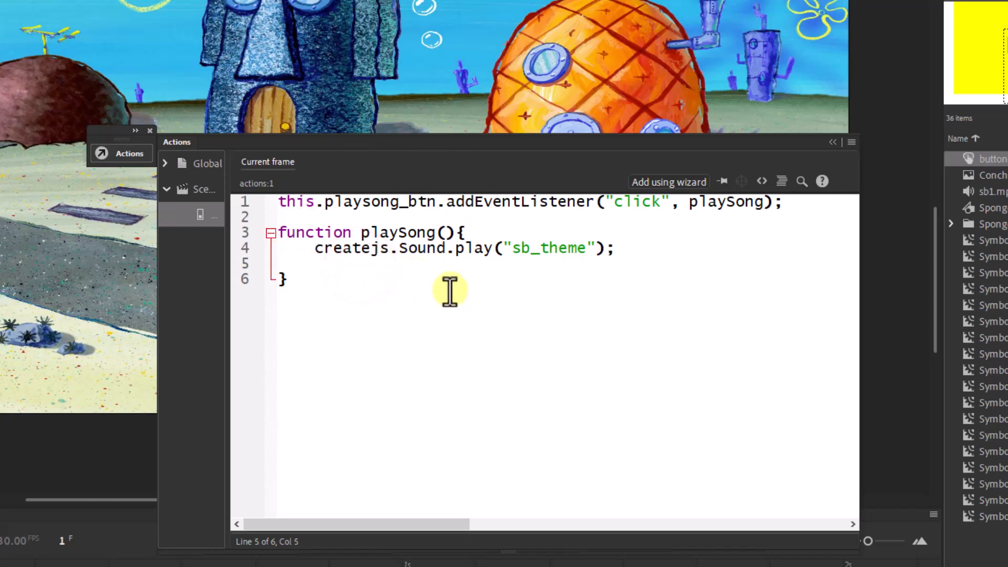
{"action": "type", "text": "ec"}
{"action": "key", "text": "BackSpace"}
{"action": "type", "text": "x"}
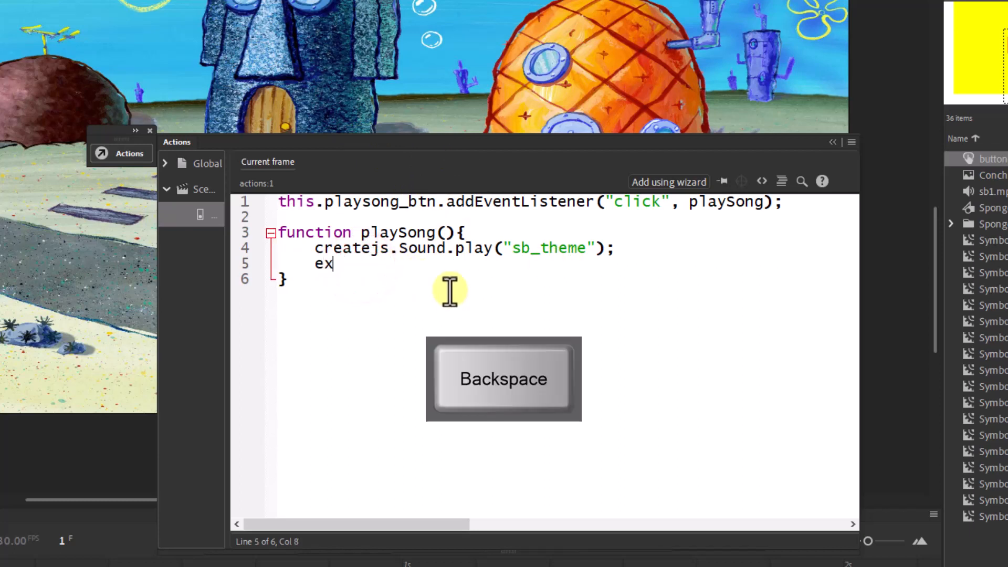
{"action": "type", "text": "portRoot"}
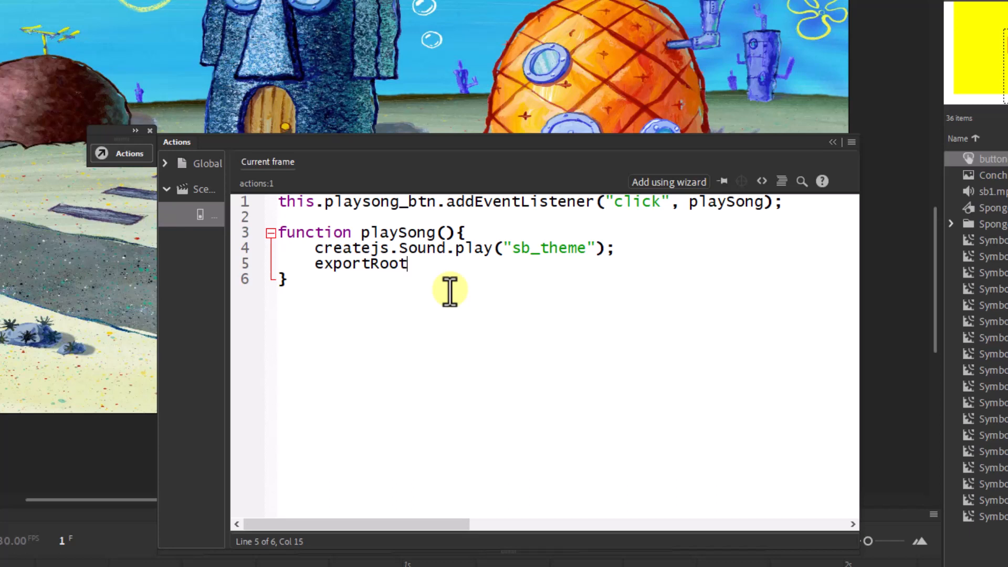
{"action": "type", "text": ".playSong"}
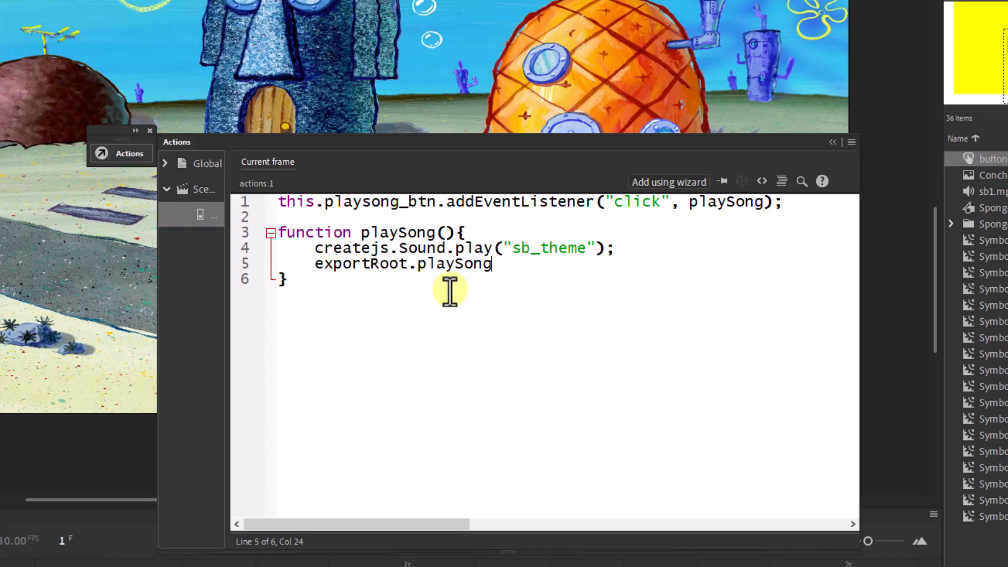
{"action": "key", "text": "BackSpace"}
{"action": "key", "text": "BackSpace"}
{"action": "key", "text": "BackSpace"}
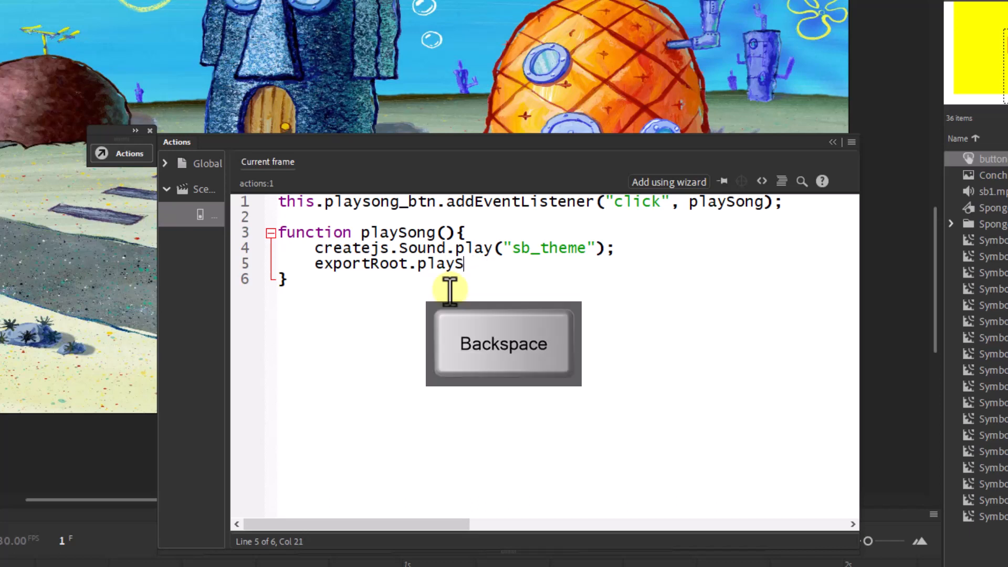
{"action": "key", "text": "BackSpace"}
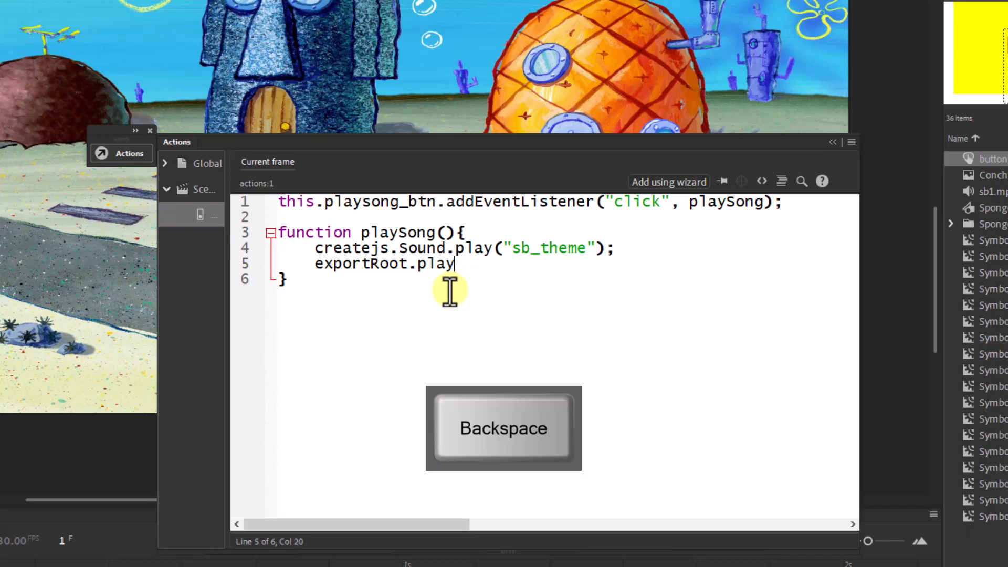
{"action": "type", "text": "song"}
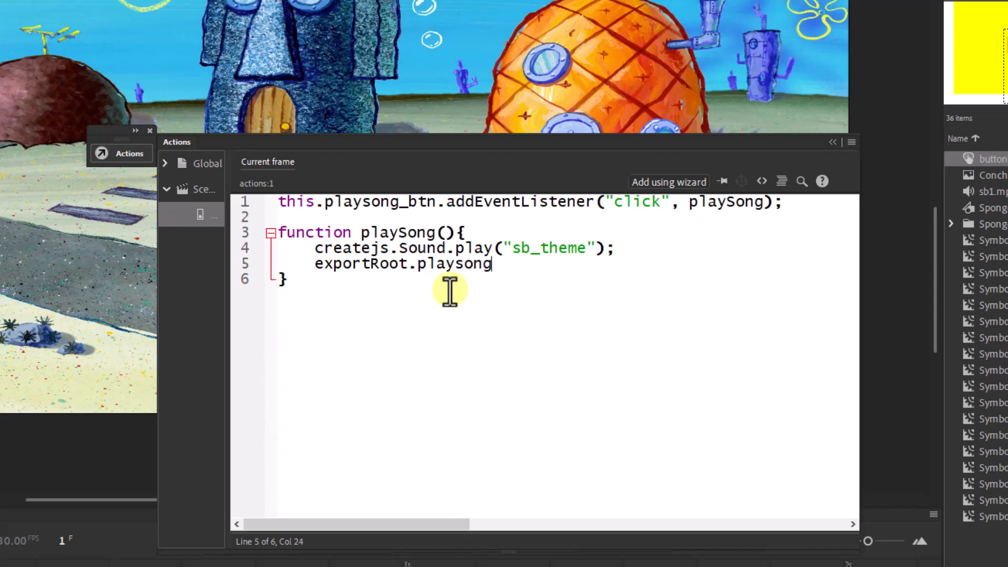
{"action": "type", "text": "_btn.visib"}
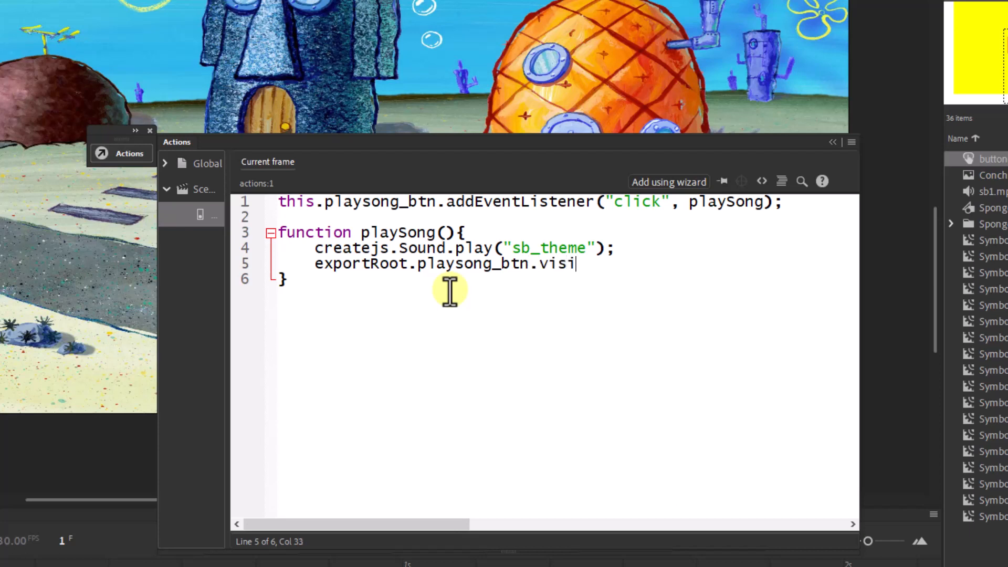
{"action": "type", "text": "le=false;"}
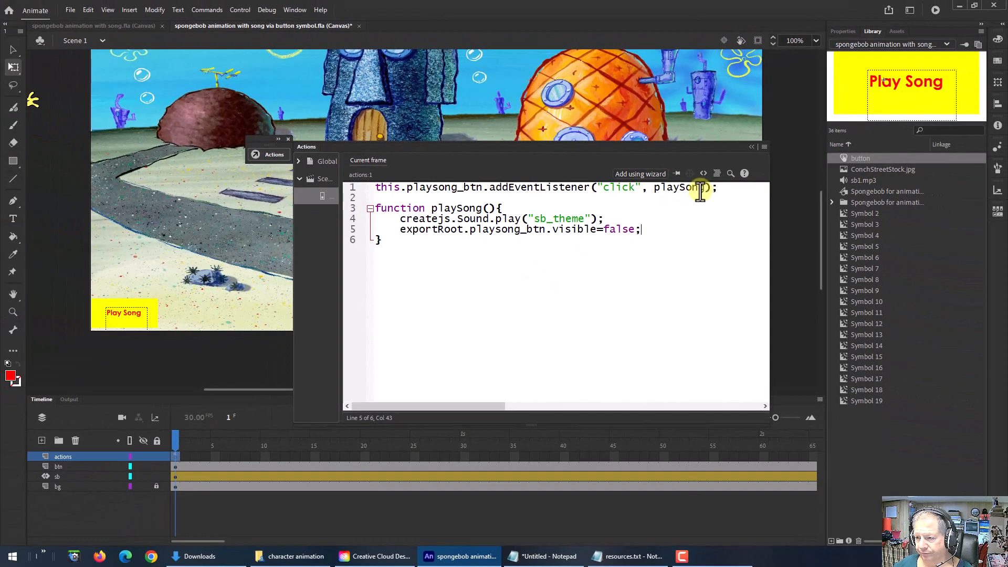
Step: Copy playsong_btn from the event listener and paste it as the instance name of the Play Song button on the stage
{"action": "left_click_drag", "start_coordinate": [667, 146], "coordinate": [557, 58]}
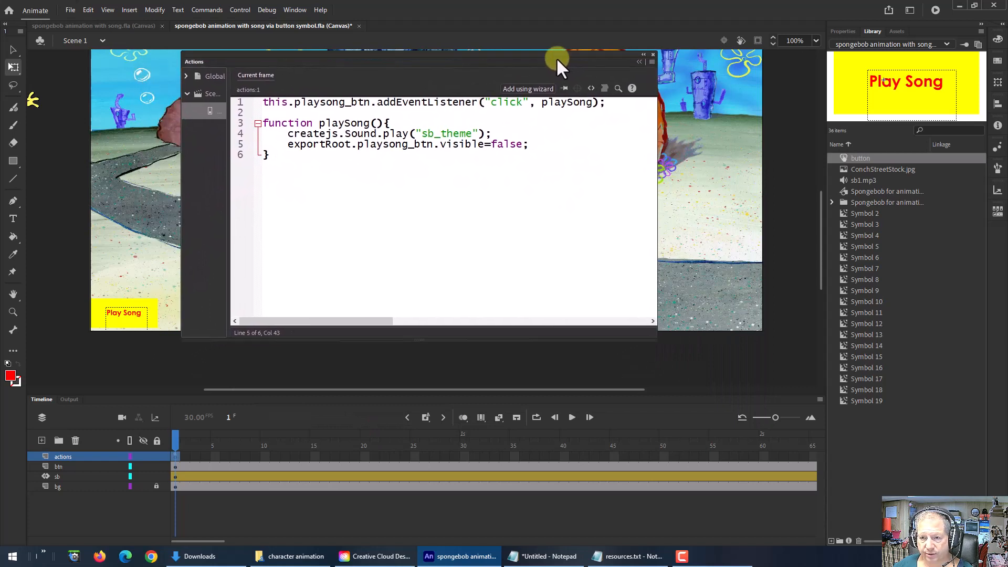
{"action": "left_click", "coordinate": [140, 319]}
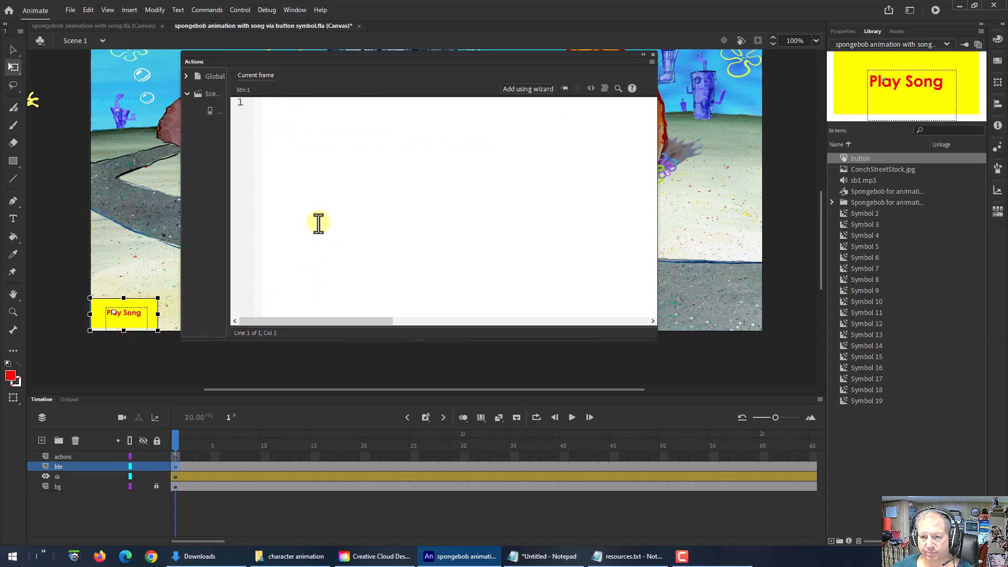
{"action": "left_click", "coordinate": [175, 455]}
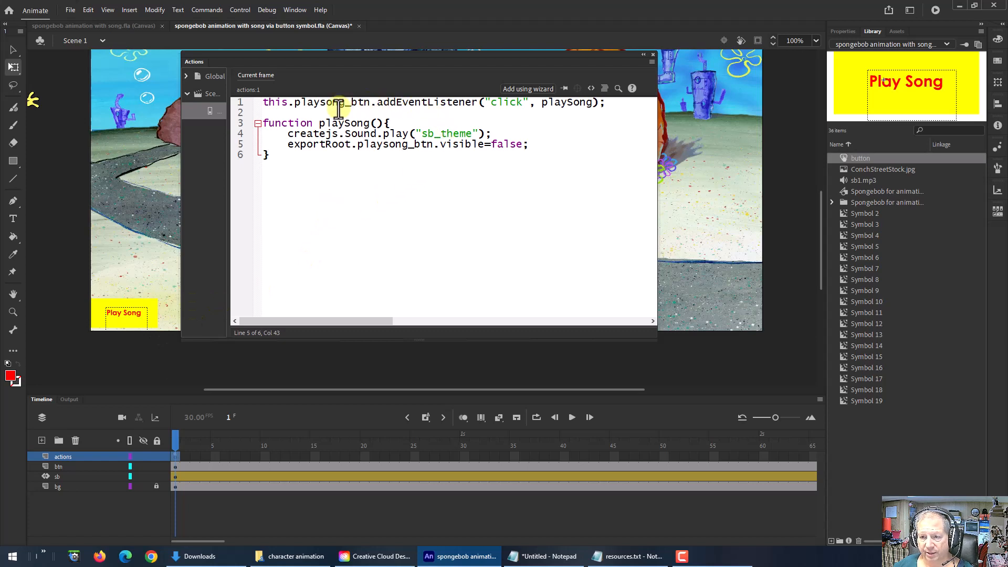
{"action": "left_click_drag", "start_coordinate": [296, 102], "coordinate": [368, 102]}
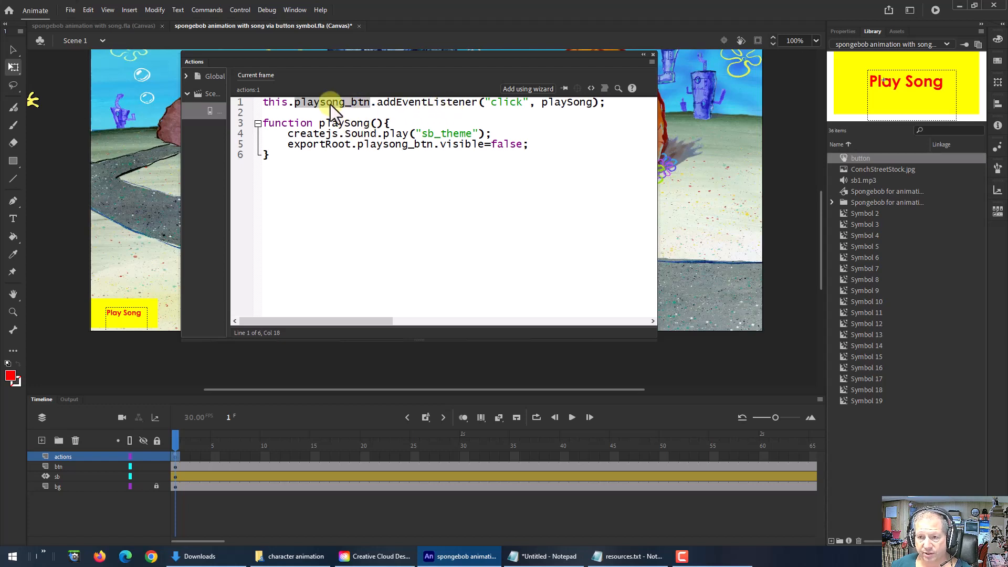
{"action": "key", "text": "ctrl+c"}
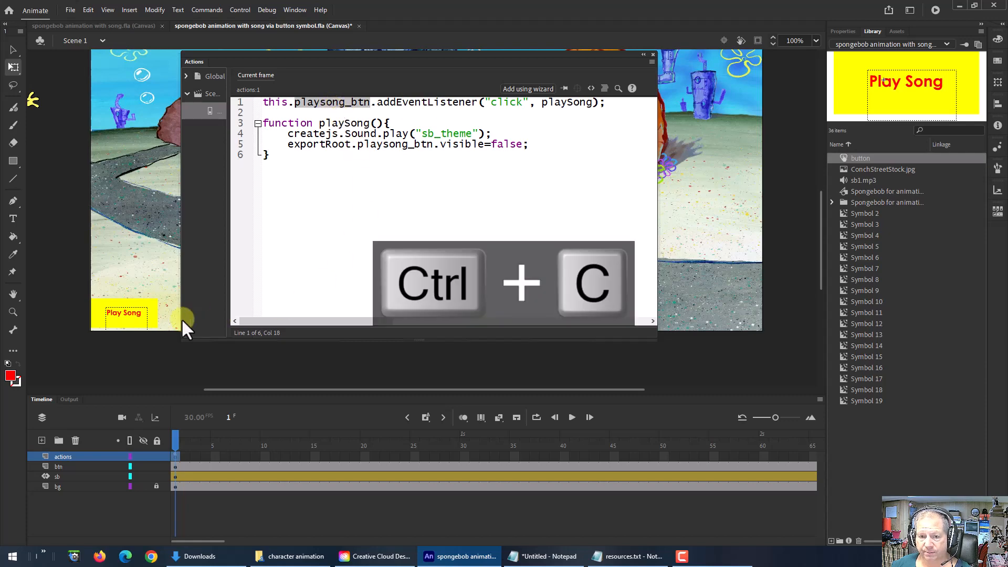
{"action": "left_click", "coordinate": [122, 315]}
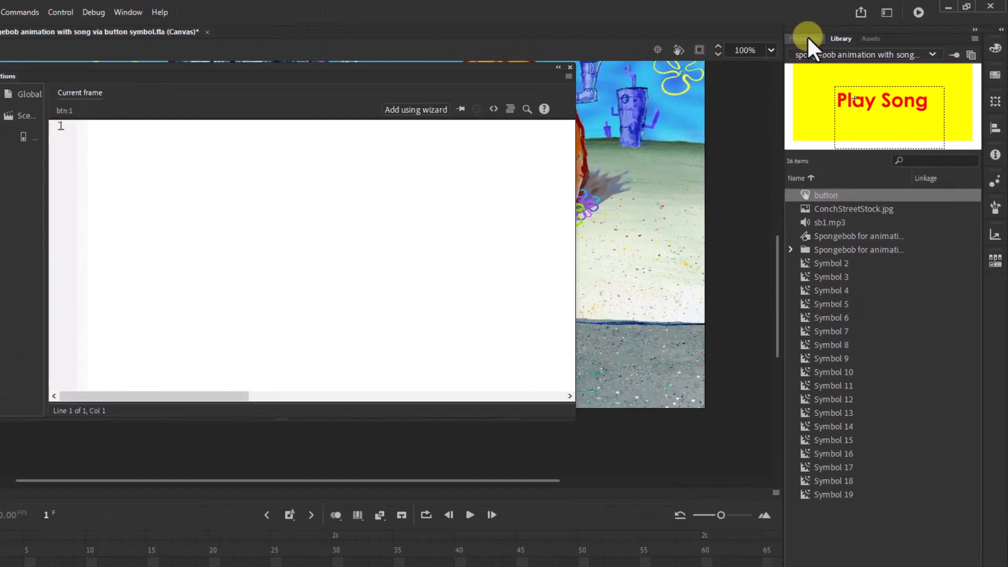
{"action": "left_click", "coordinate": [843, 31]}
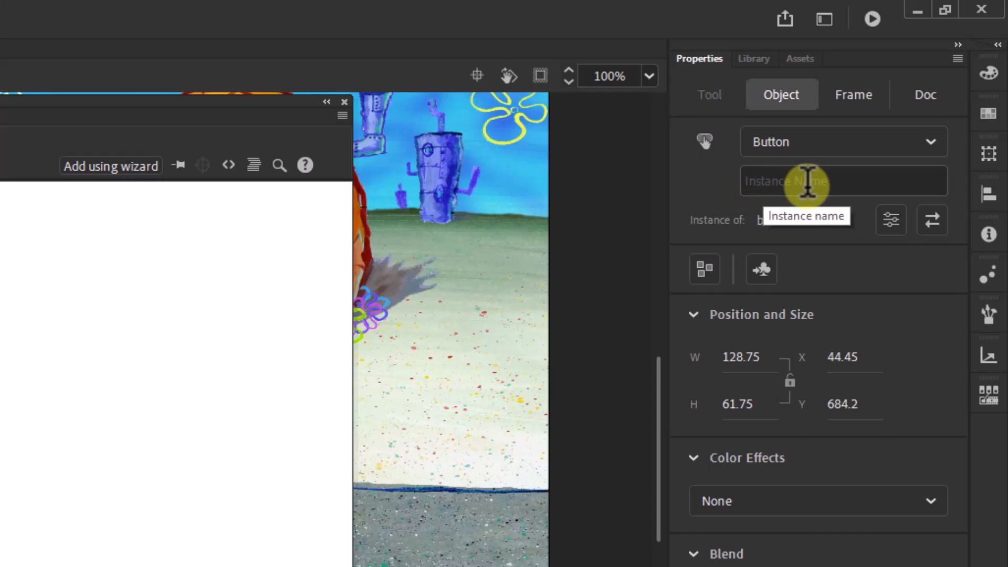
{"action": "left_click", "coordinate": [807, 181]}
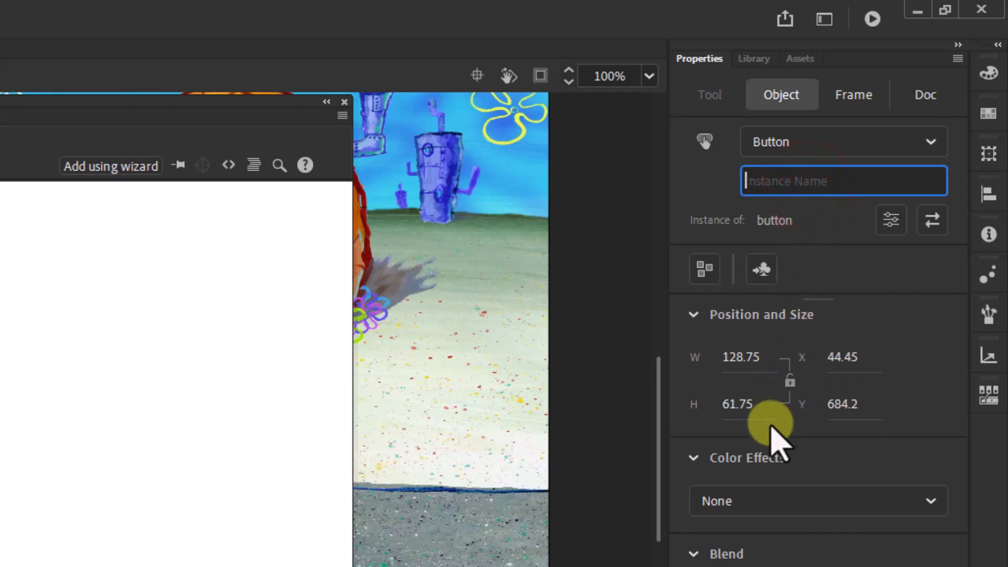
{"action": "key", "text": "ctrl+v"}
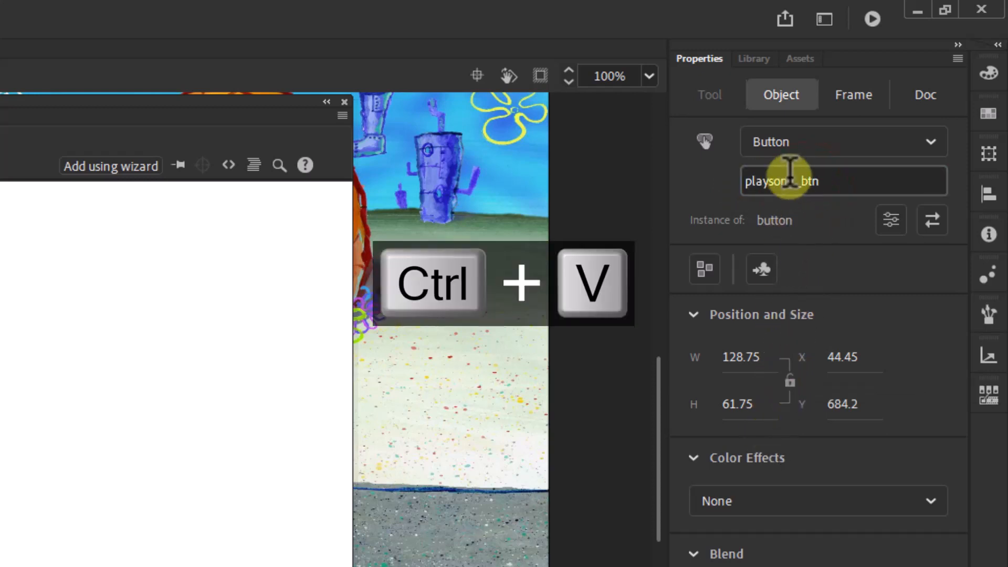
{"action": "left_click", "coordinate": [790, 180]}
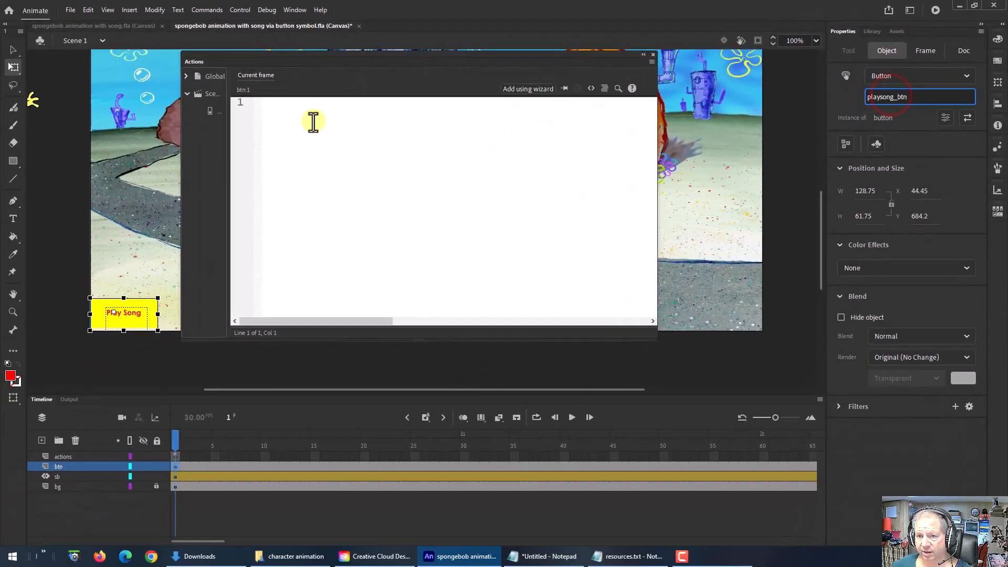
Step: Copy sb_theme from the actions layer's script and paste it as the linkage name of sb1.mp3 in the library
{"action": "left_click", "coordinate": [175, 456]}
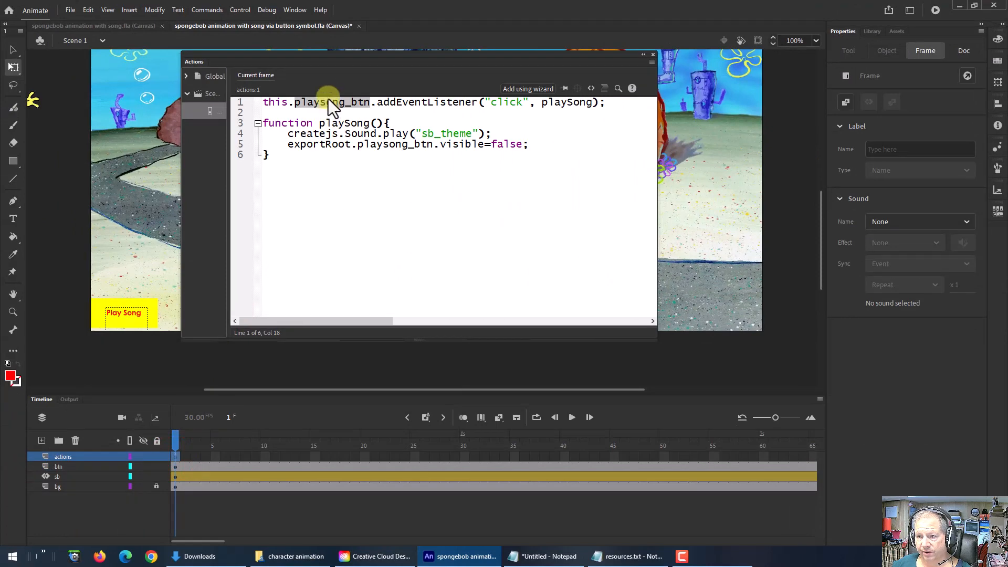
{"action": "left_click_drag", "start_coordinate": [288, 133], "coordinate": [471, 135]}
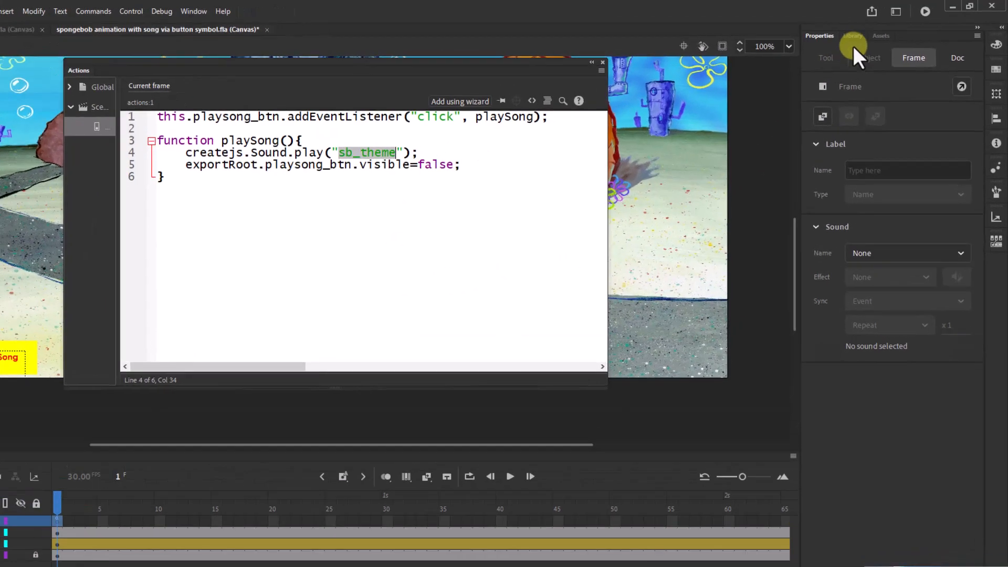
{"action": "left_click", "coordinate": [873, 31]}
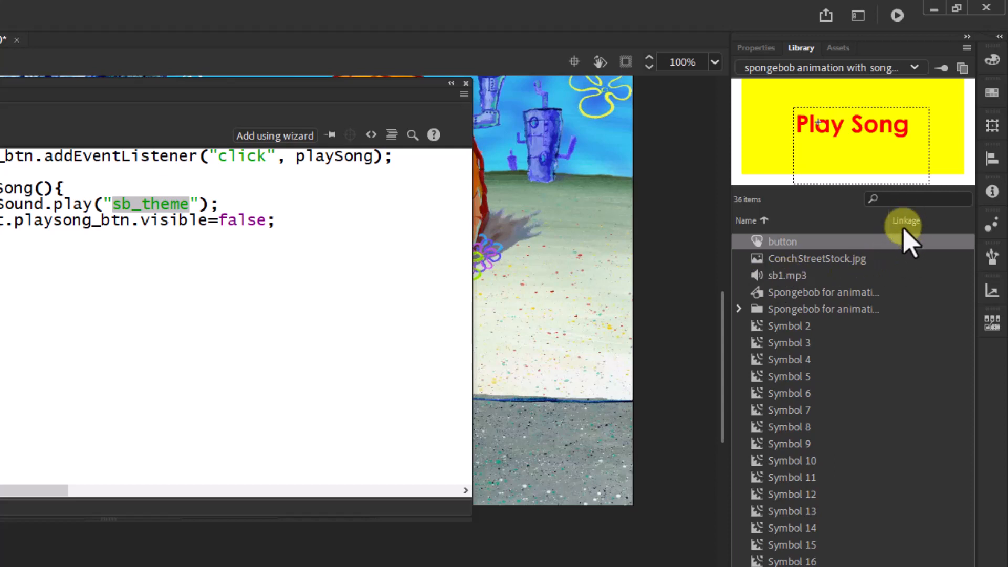
{"action": "double_click", "coordinate": [155, 205]}
{"action": "key", "text": "ctrl+c"}
{"action": "left_click", "coordinate": [906, 277]}
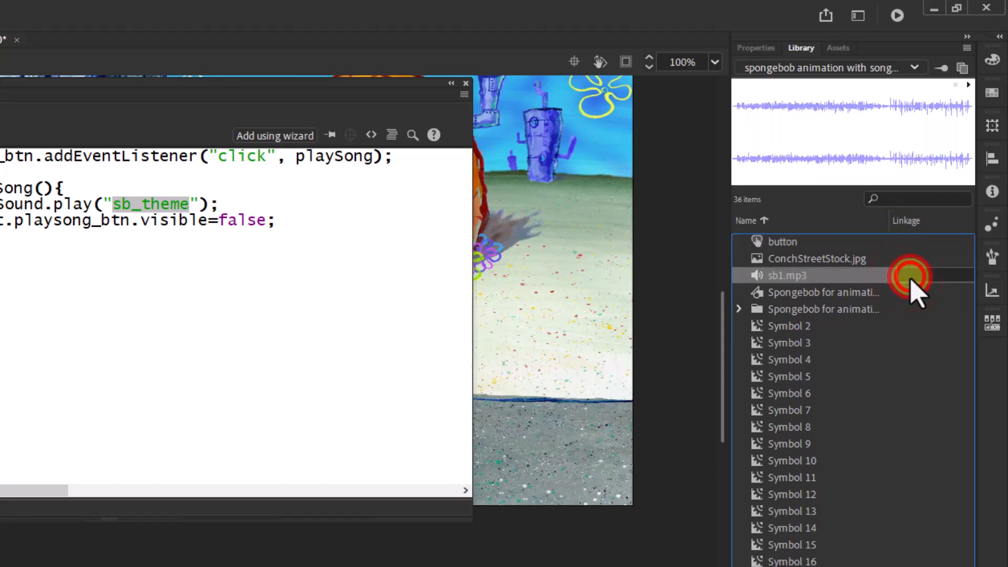
{"action": "key", "text": "ctrl+v"}
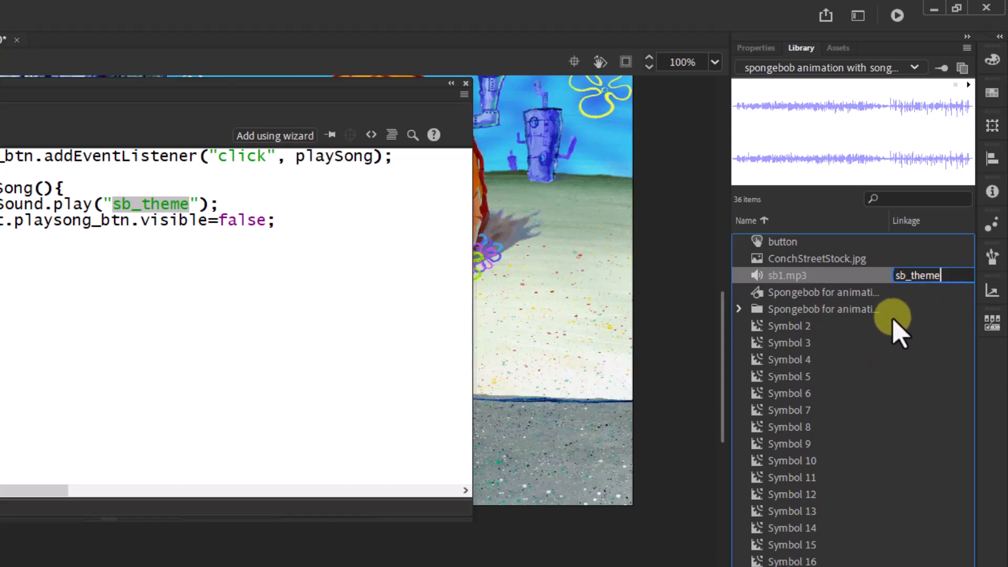
{"action": "left_click", "coordinate": [430, 404]}
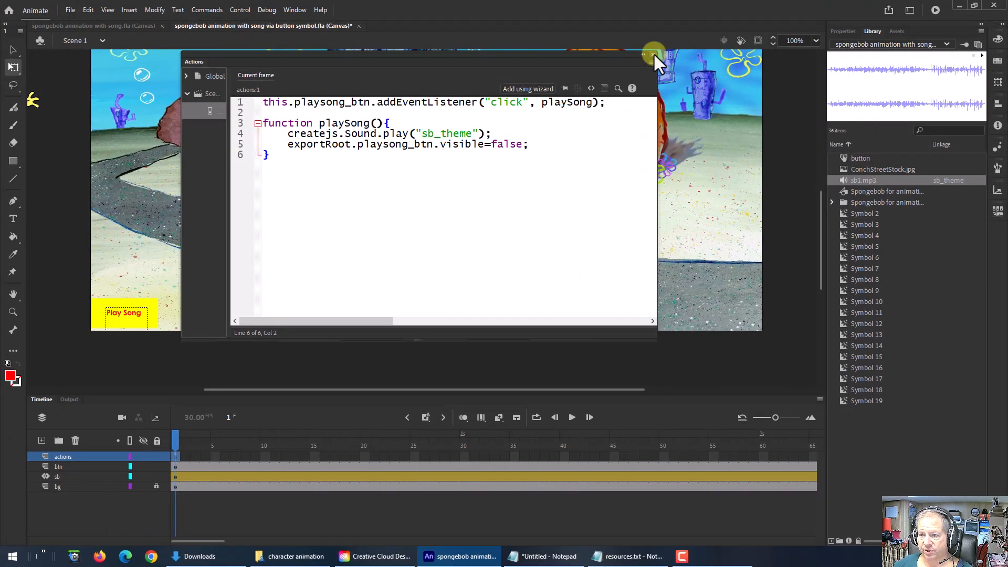
Step: Close the script editor and set the publish output to spongebob animation with song via button symbol.js in the mrg 10101 CAWDGP > character animation folder
{"action": "left_click", "coordinate": [654, 54]}
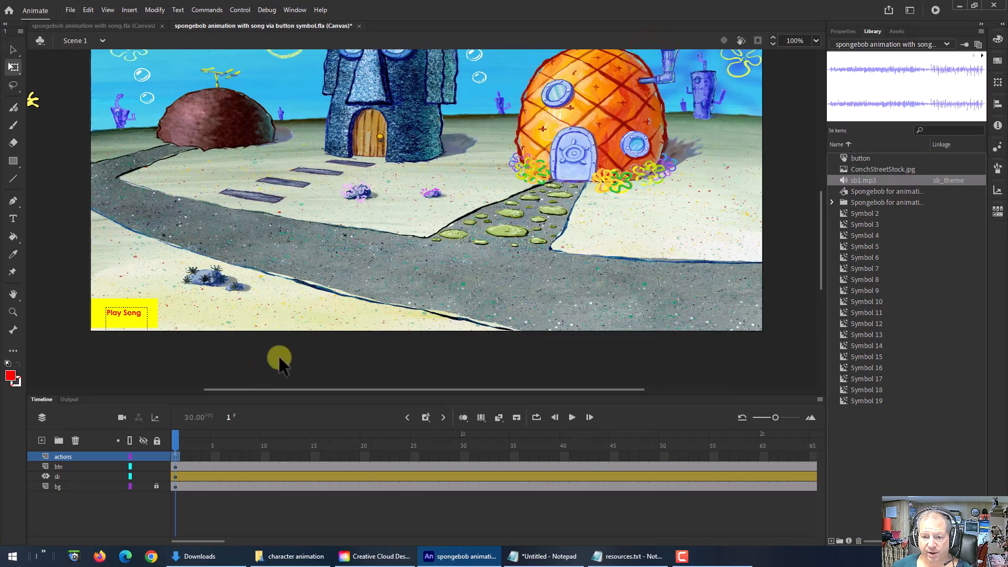
{"action": "left_click", "coordinate": [70, 10]}
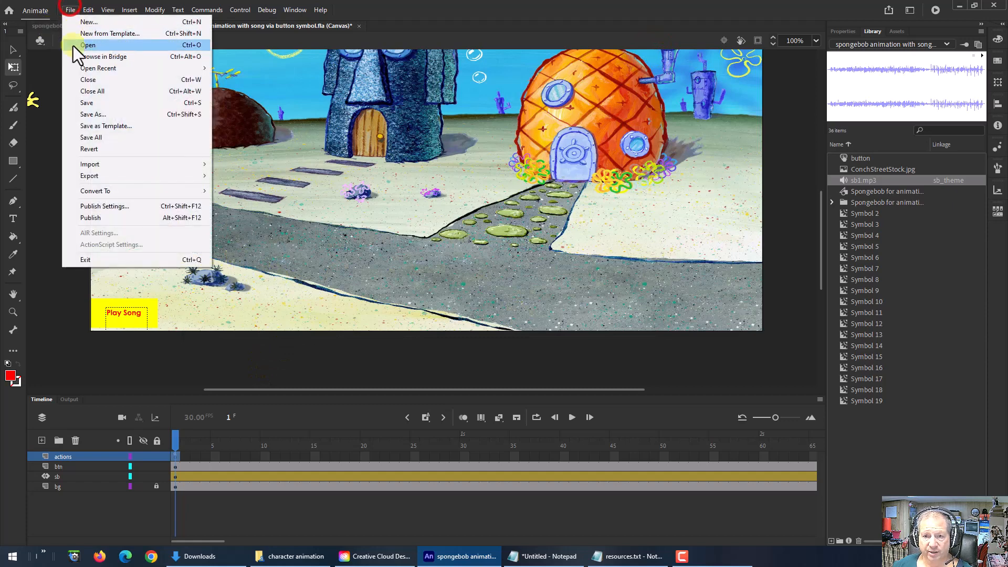
{"action": "left_click", "coordinate": [94, 207]}
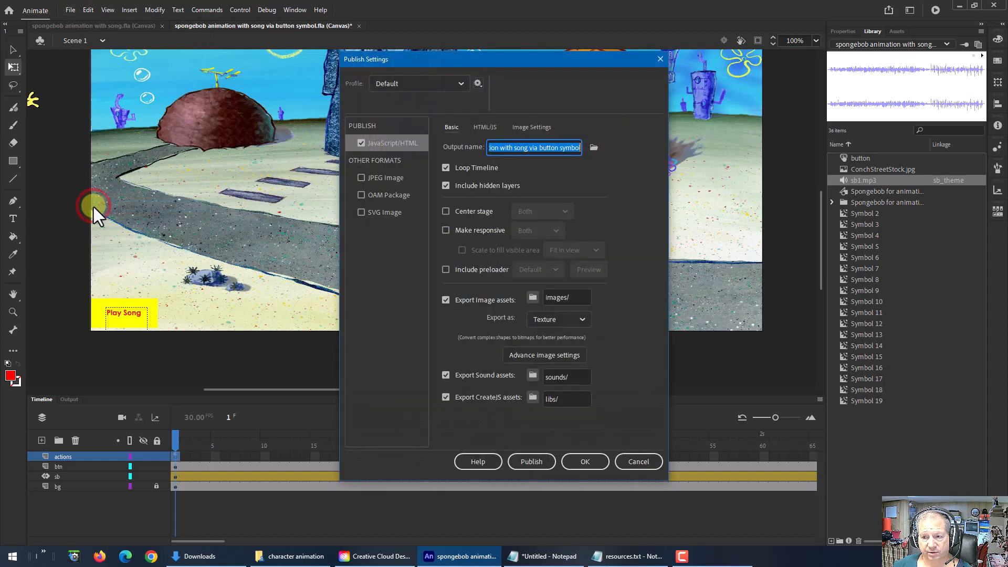
{"action": "left_click", "coordinate": [593, 149]}
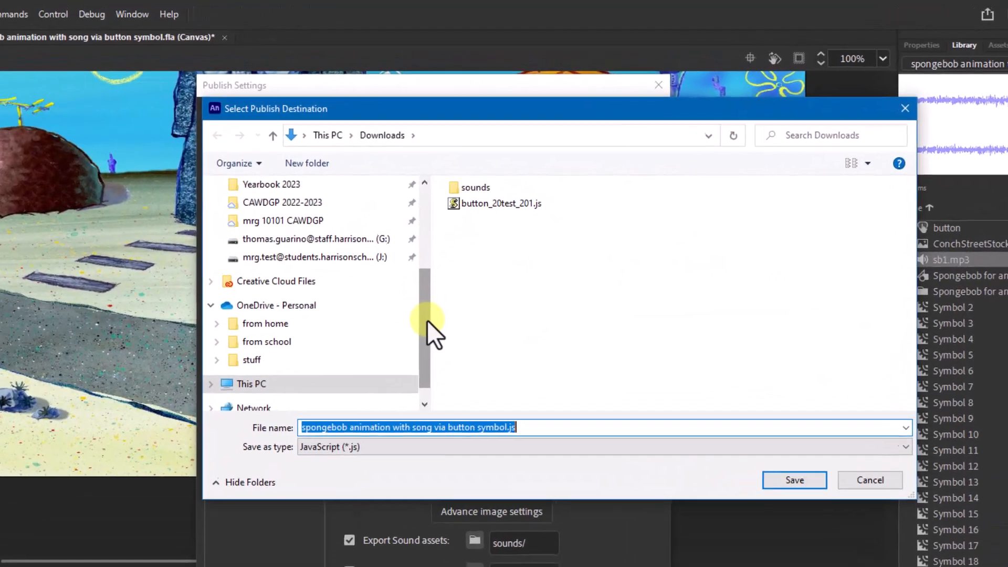
{"action": "left_click_drag", "start_coordinate": [500, 222], "coordinate": [500, 145]}
{"action": "left_click_drag", "start_coordinate": [418, 213], "coordinate": [413, 286]}
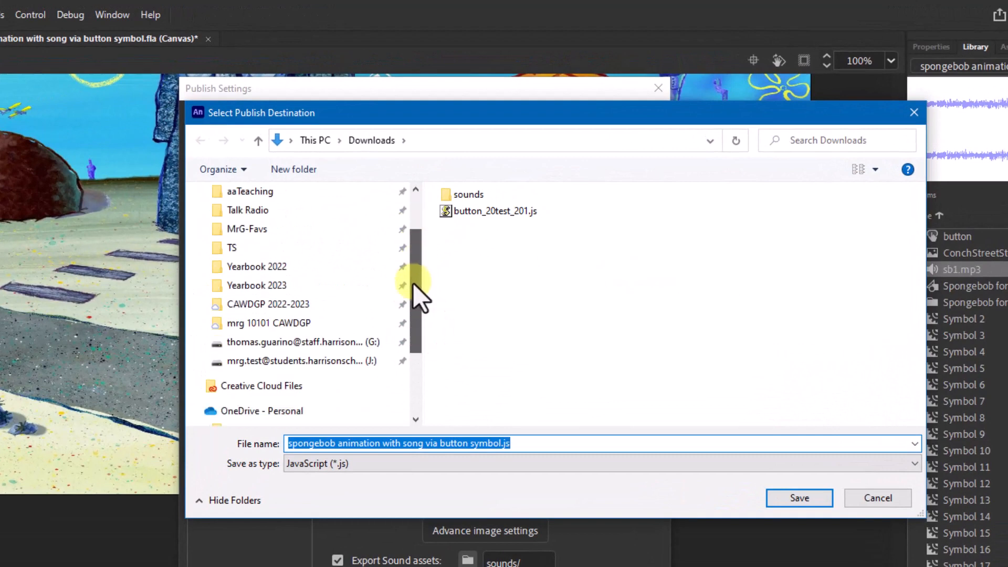
{"action": "left_click", "coordinate": [263, 324]}
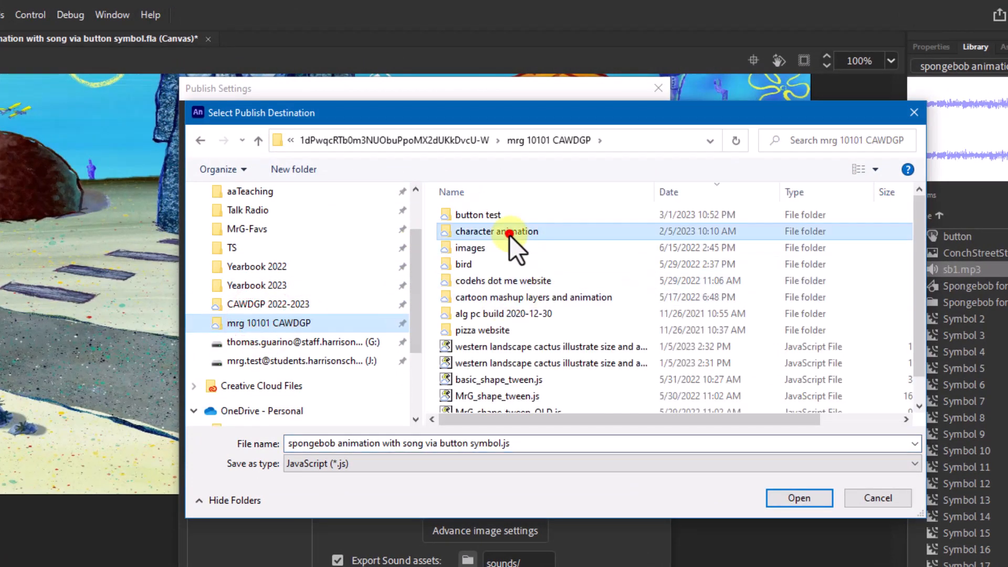
{"action": "double_click", "coordinate": [508, 232]}
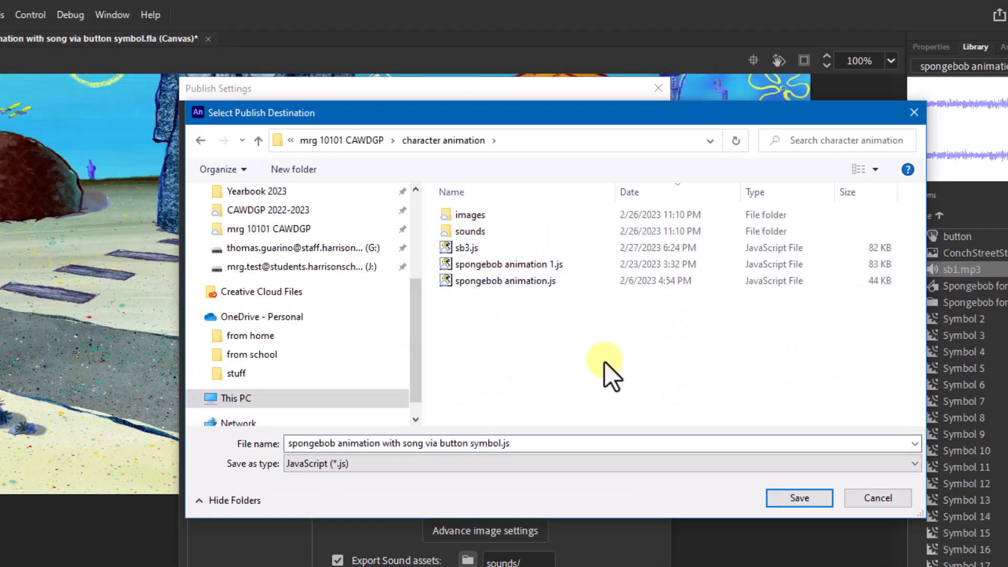
{"action": "left_click", "coordinate": [791, 497]}
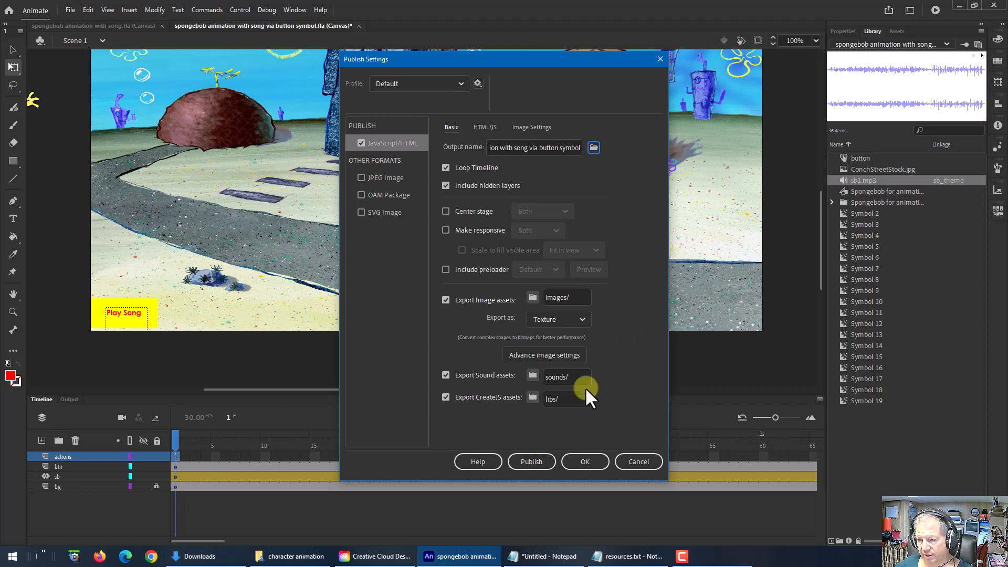
{"action": "left_click", "coordinate": [586, 462]}
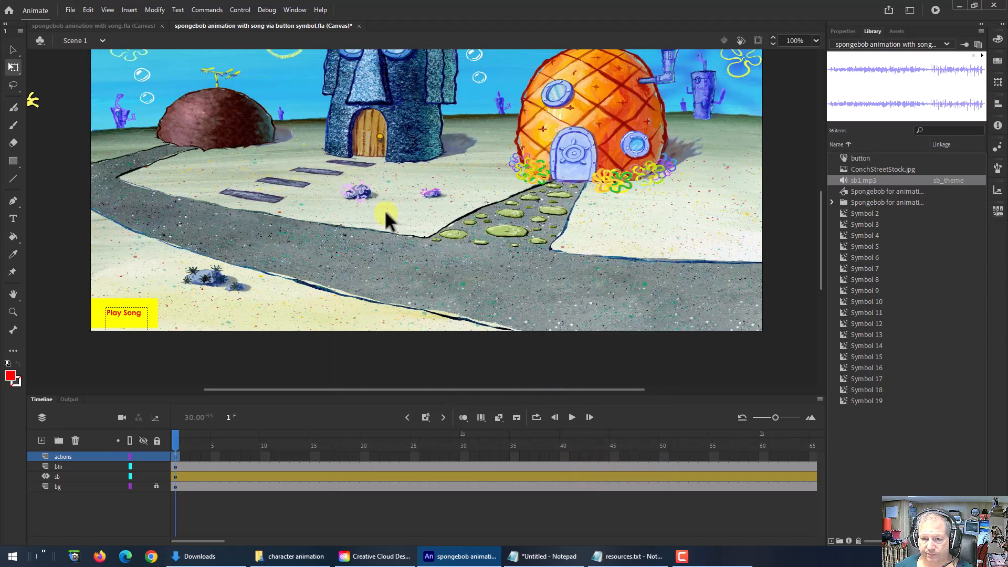
Step: Test the movie in the browser and activate its Play Song button to check the playback and hiding script
{"action": "key", "text": "ctrl+Return"}
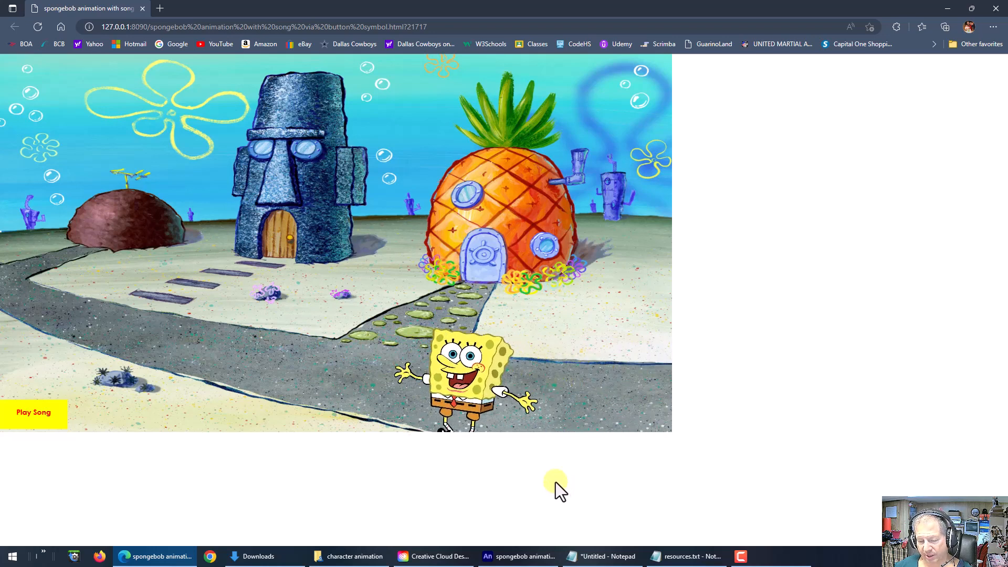
{"action": "left_click", "coordinate": [44, 413]}
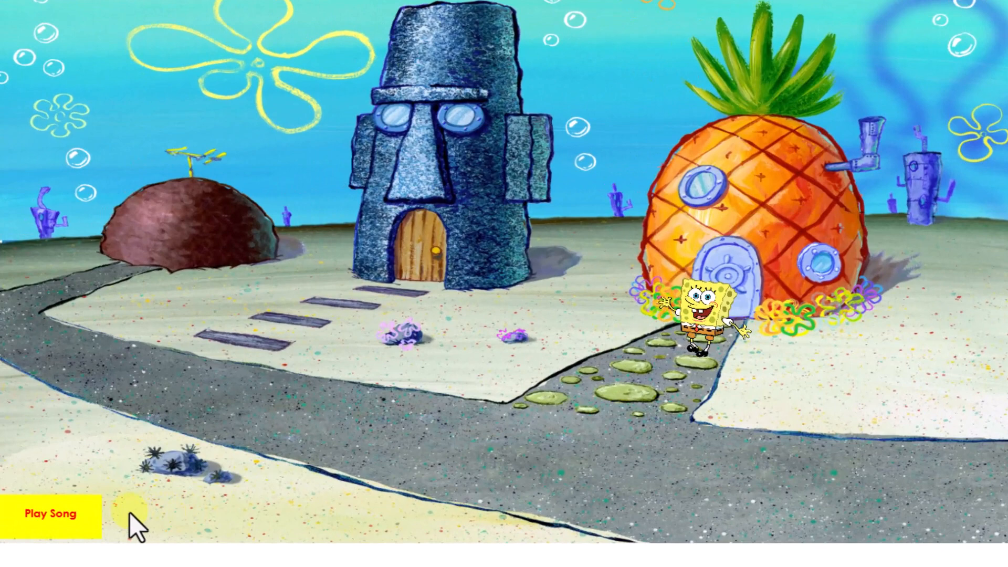
{"action": "left_click", "coordinate": [52, 415]}
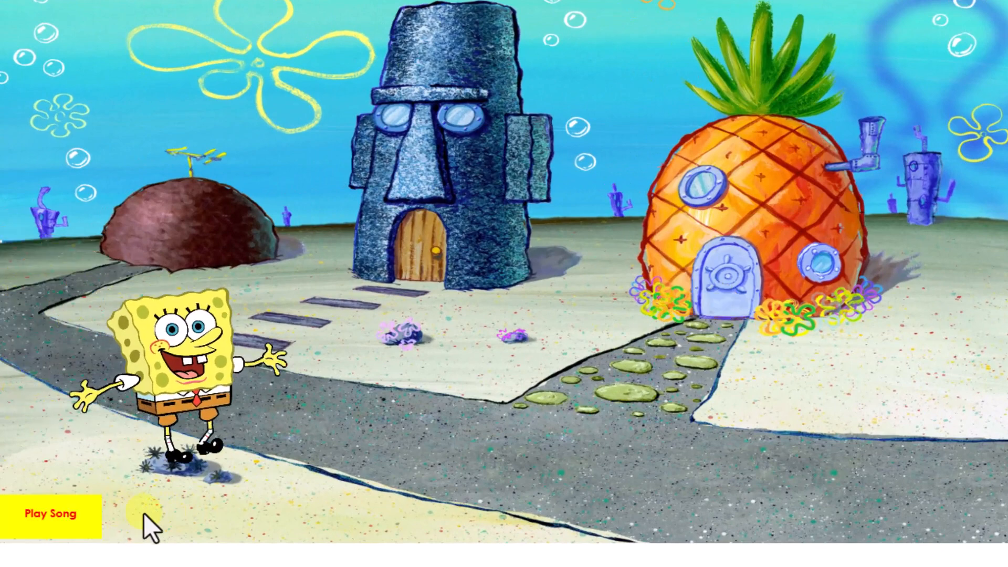
{"action": "left_click", "coordinate": [73, 512]}
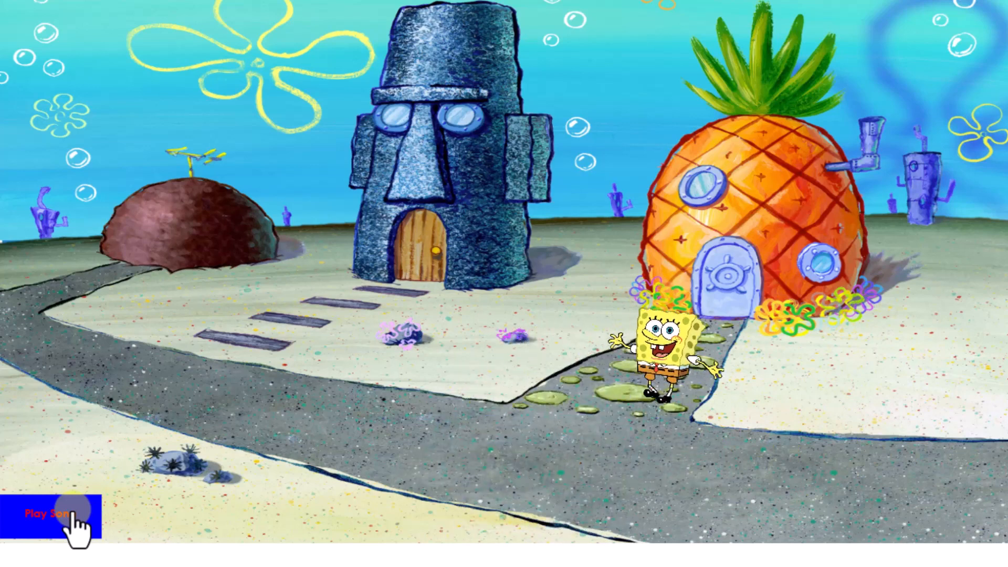
{"action": "left_click", "coordinate": [73, 512]}
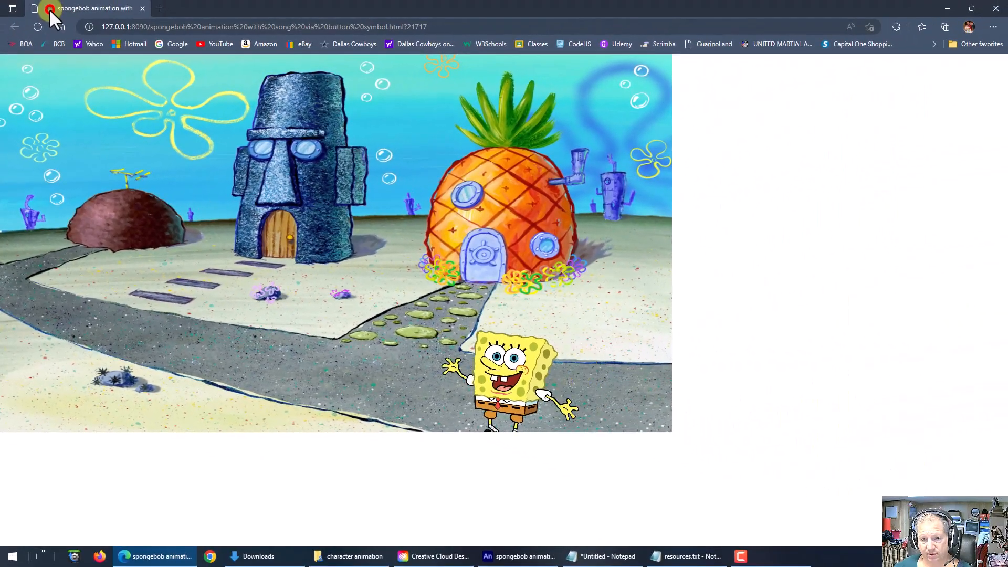
Step: Toggle the test page's tab audio on and off to check the theme song, leaving the tab muted
{"action": "left_click", "coordinate": [49, 9]}
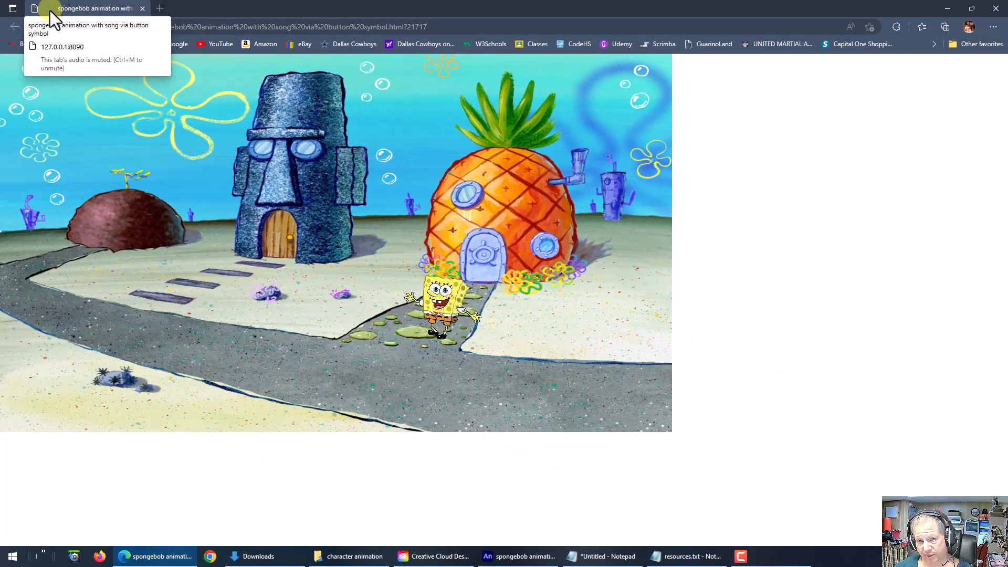
{"action": "left_click", "coordinate": [47, 10]}
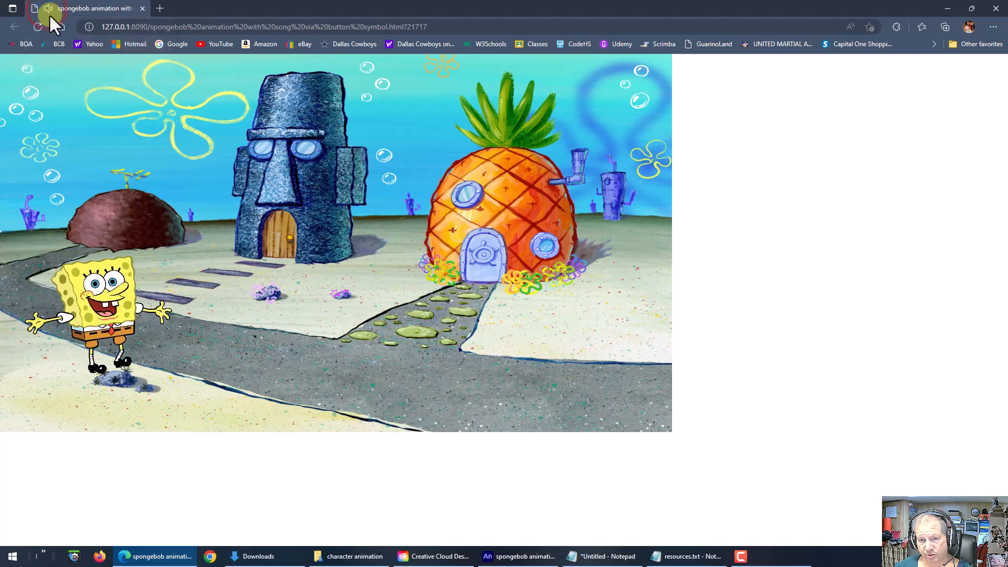
{"action": "left_click", "coordinate": [45, 11]}
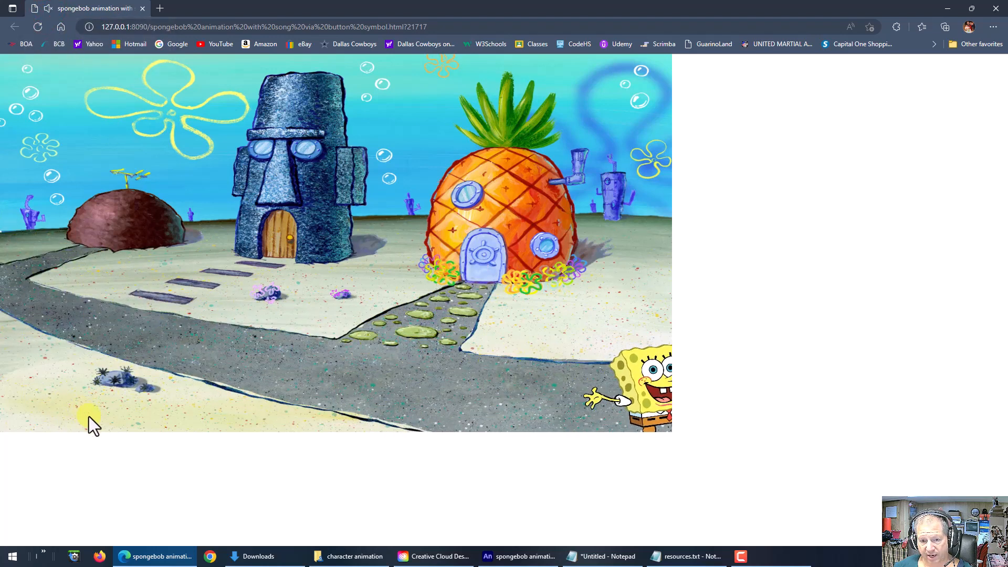
{"action": "left_click", "coordinate": [47, 7]}
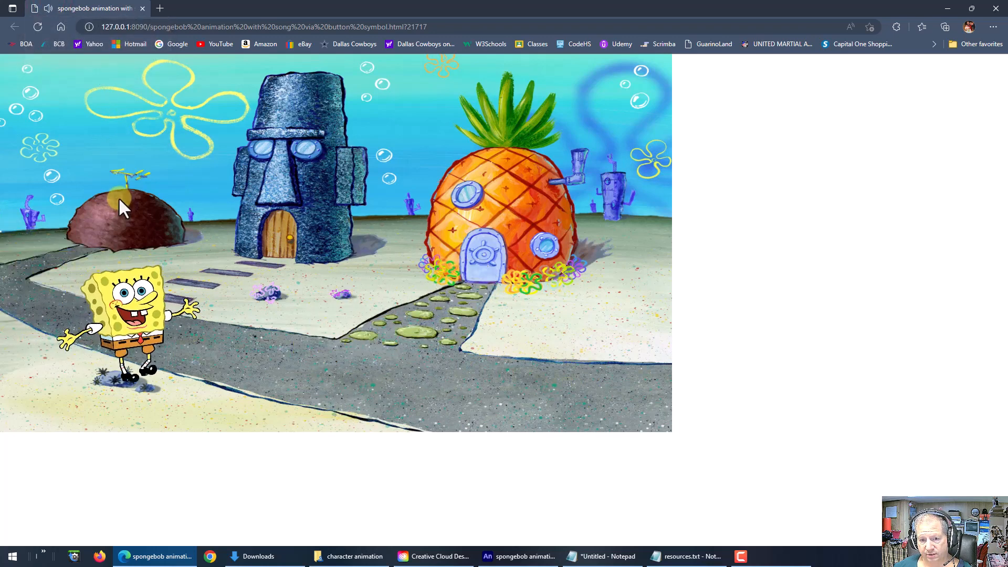
{"action": "left_click", "coordinate": [47, 7]}
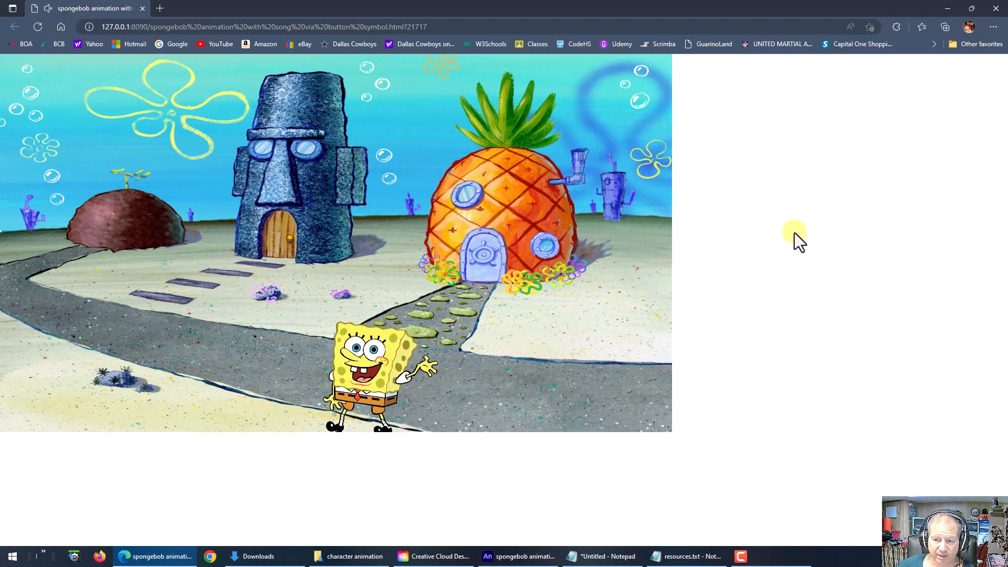